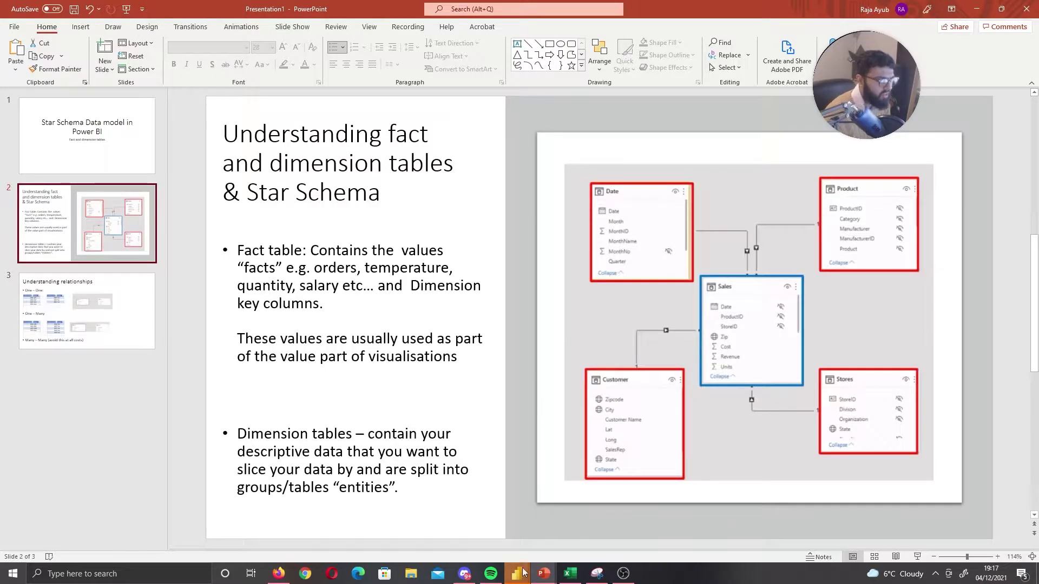
Switch to the Power Query Editor and examine the Orders table's columns from Row ID through Profit
mouse_move(517, 573)
left_click(615, 513)
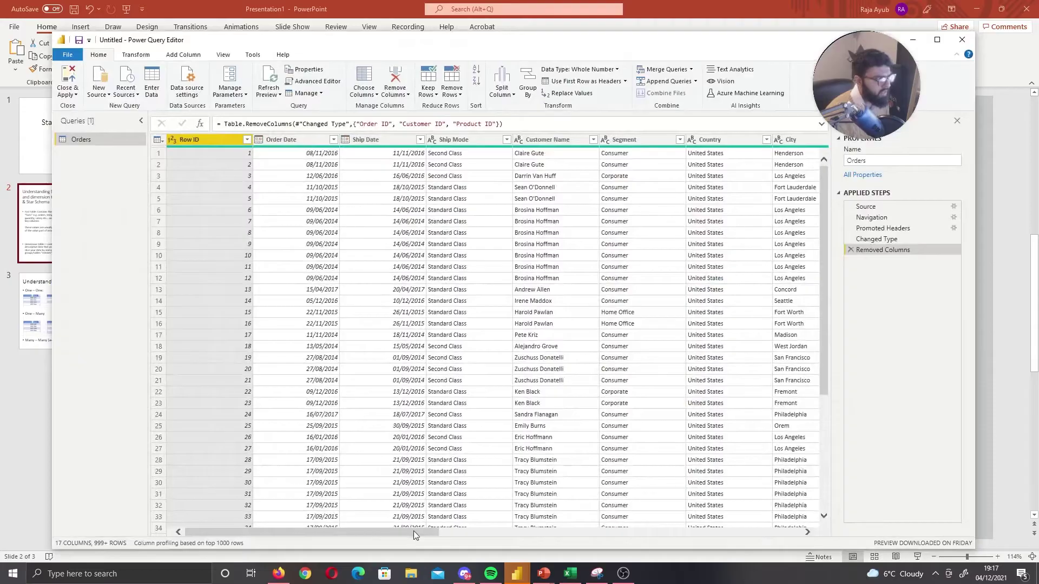
left_click_drag(414, 535, 804, 485)
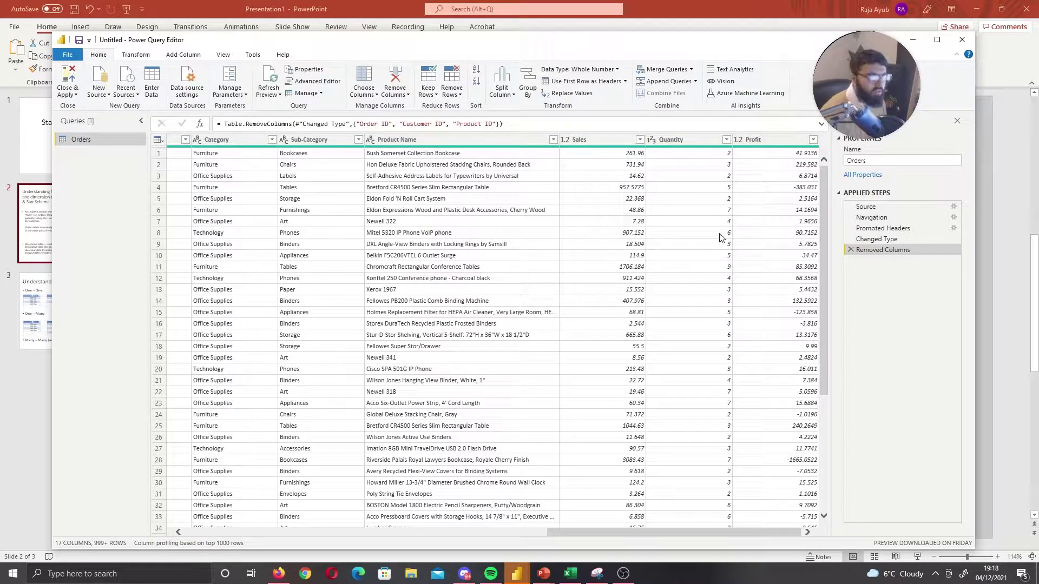
left_click_drag(672, 531, 471, 499)
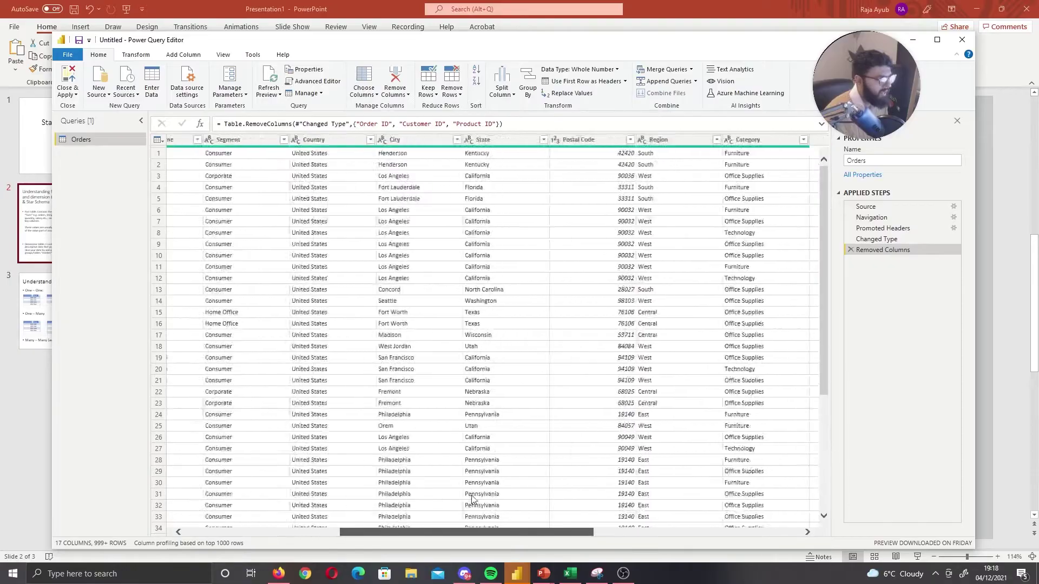
scroll(487, 495, "right", 5)
scroll(523, 466, "left", 2)
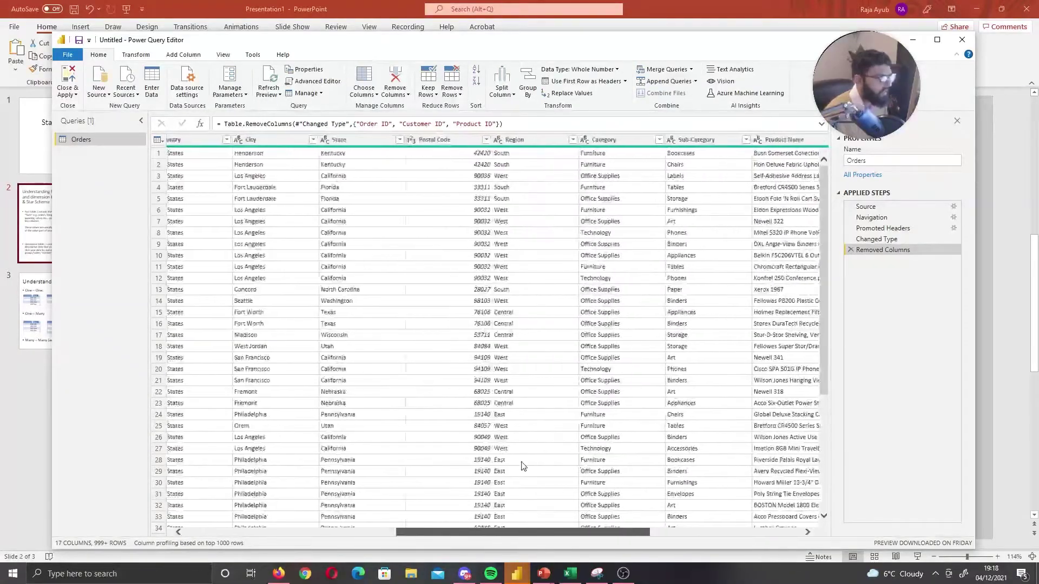
scroll(522, 465, "left", 3)
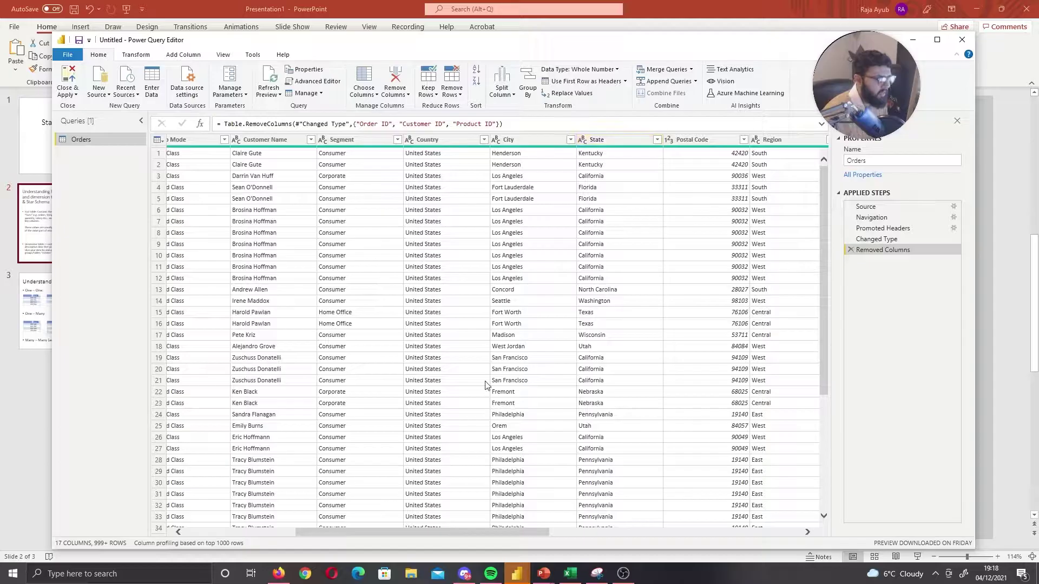
left_click_drag(439, 531, 294, 524)
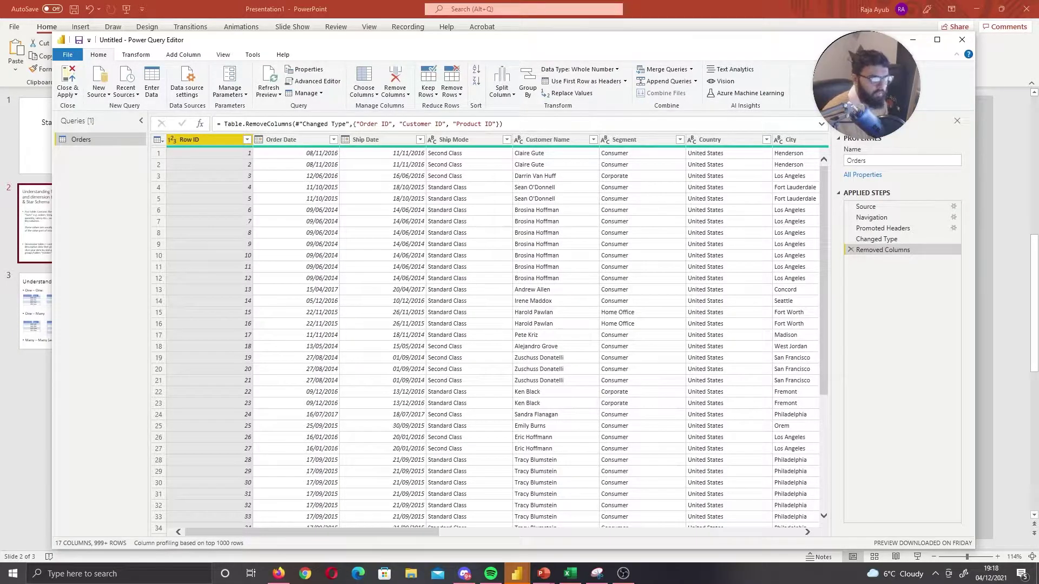
Review the Orders table's value columns such as Sales, and its descriptive columns such as Category, Customer Name and Segment
key("alt+Tab")
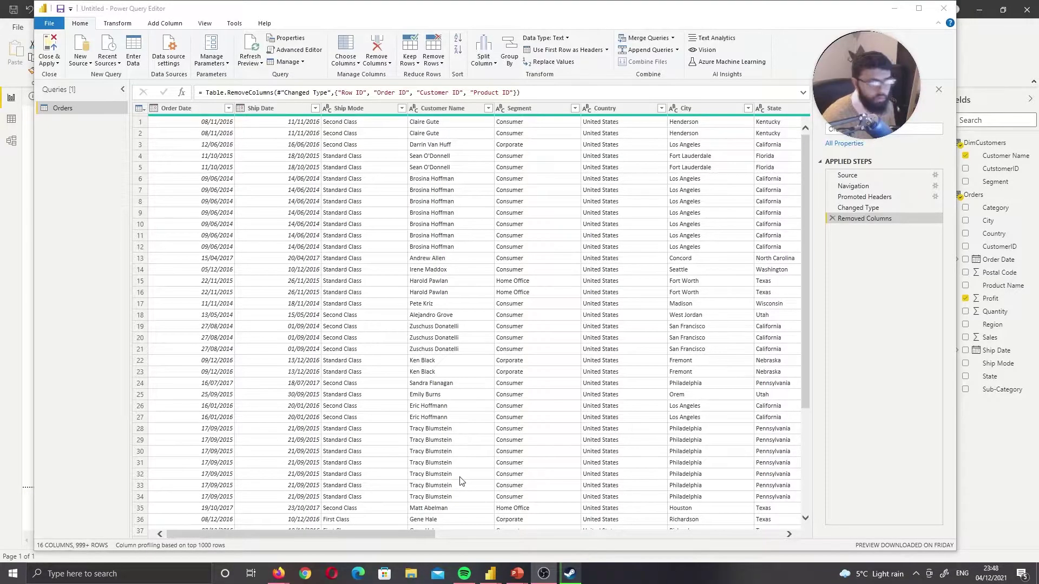
left_click(362, 539)
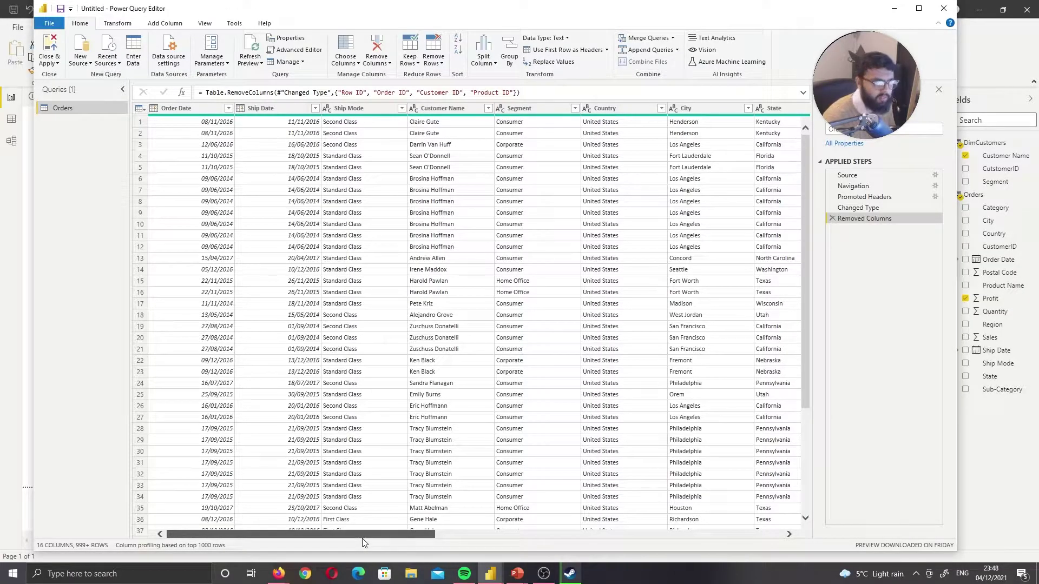
left_click_drag(363, 542, 718, 546)
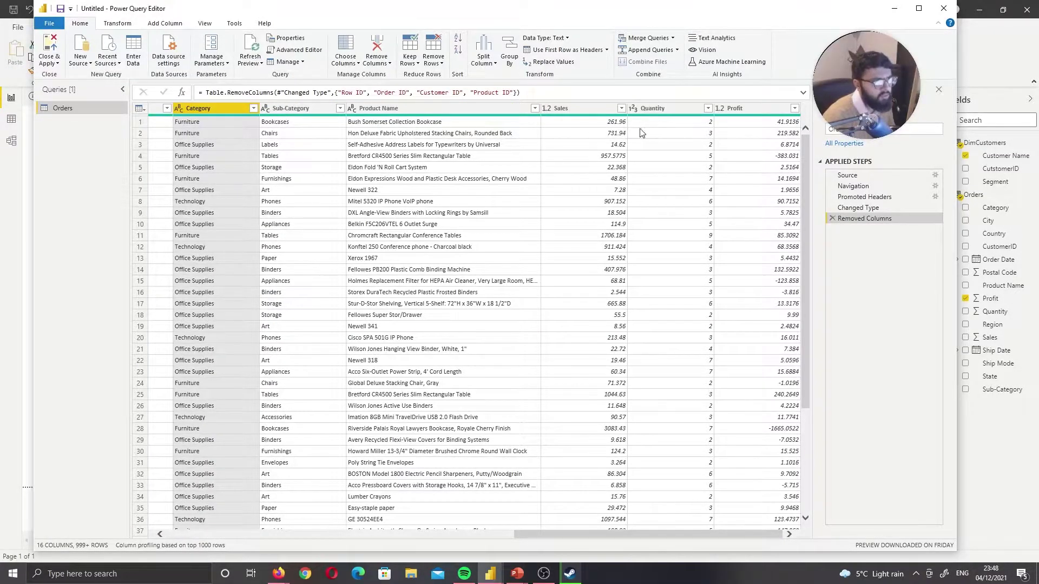
left_click(583, 111)
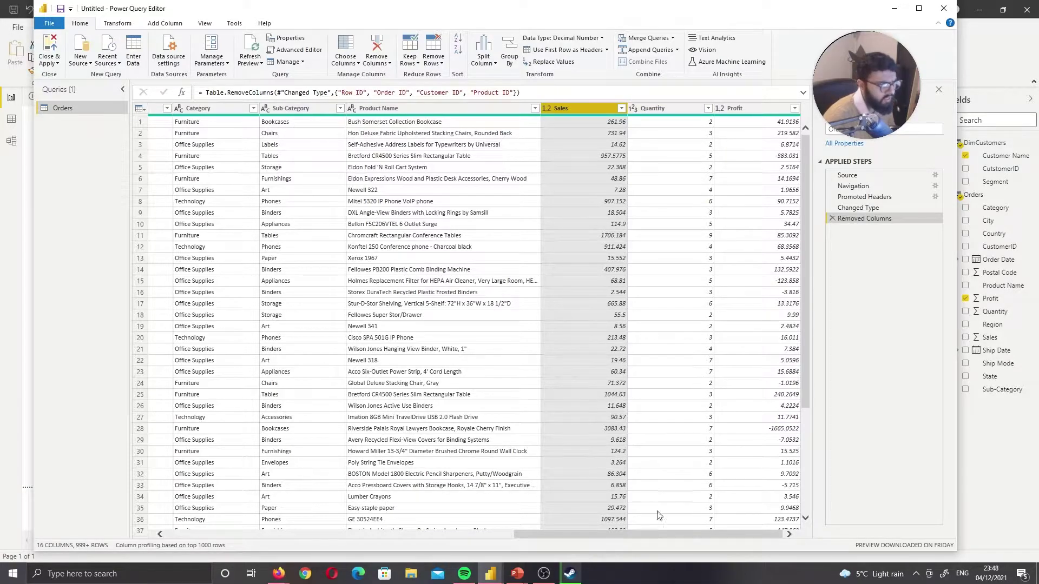
left_click_drag(667, 532, 568, 537)
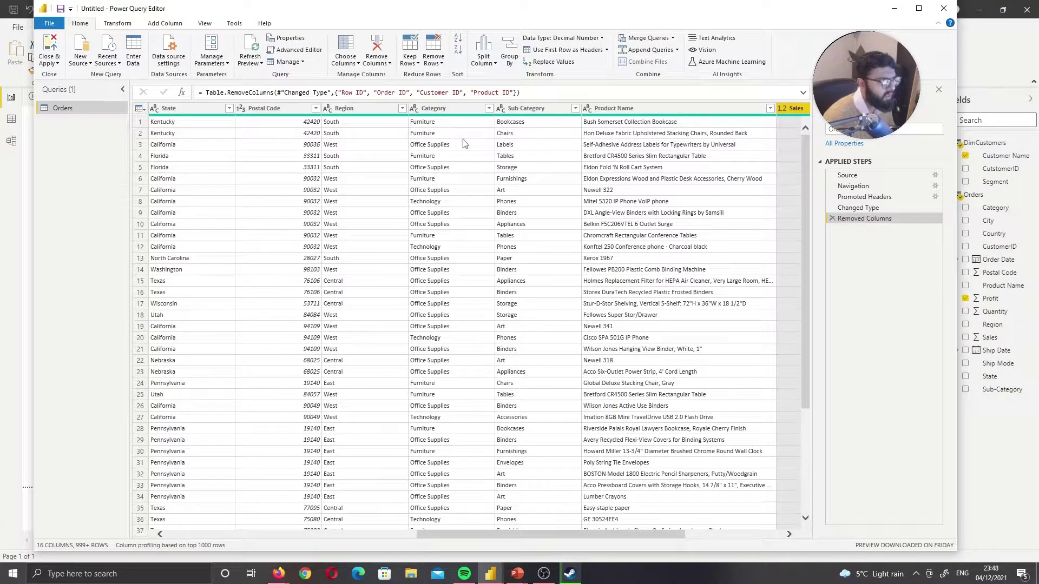
left_click_drag(581, 537, 312, 518)
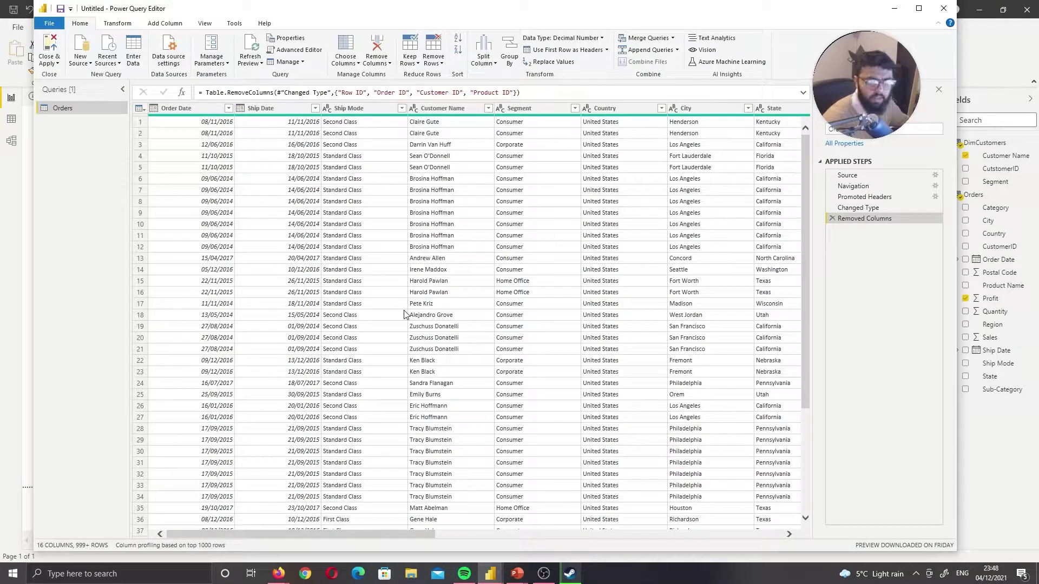
left_click(432, 110)
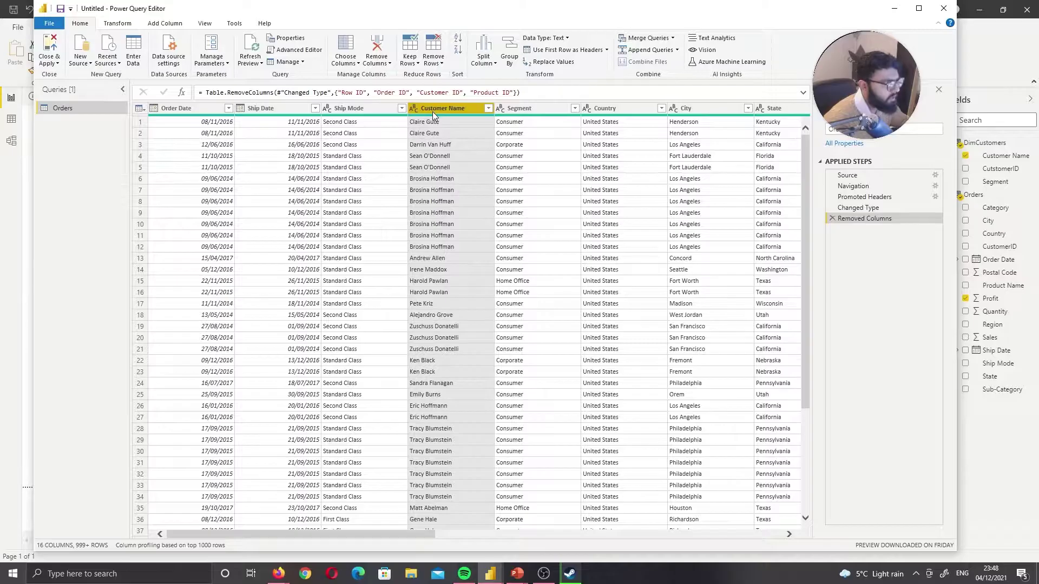
left_click(521, 111)
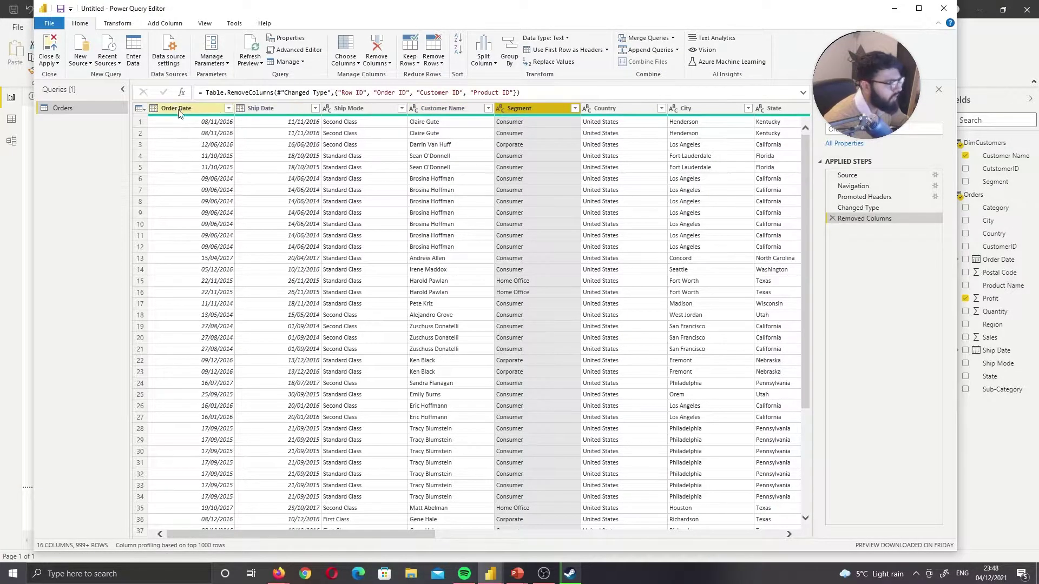
Duplicate the Orders query and name the copy DimCustomers
right_click(84, 108)
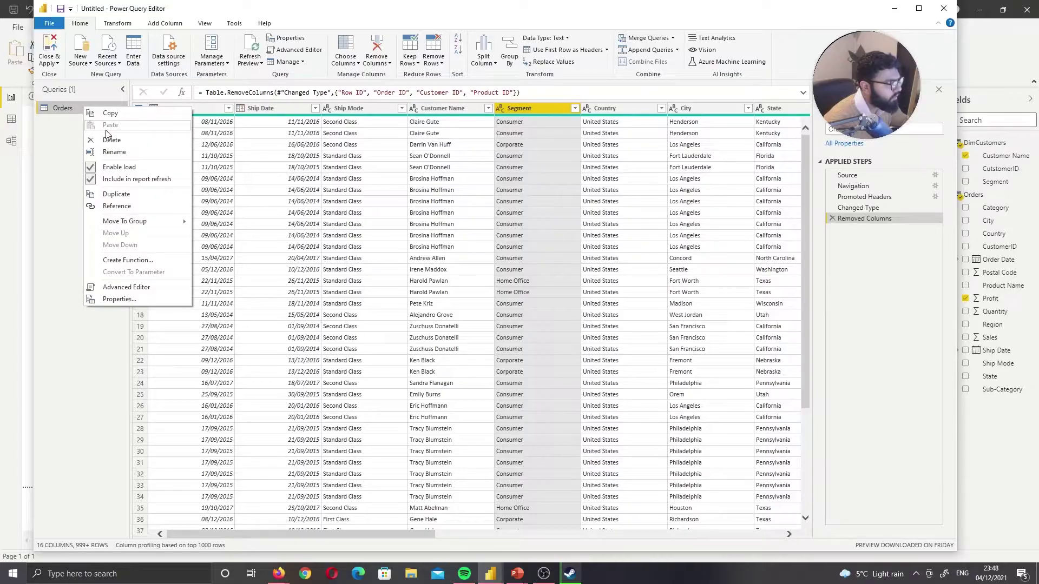
left_click(122, 194)
type("Di")
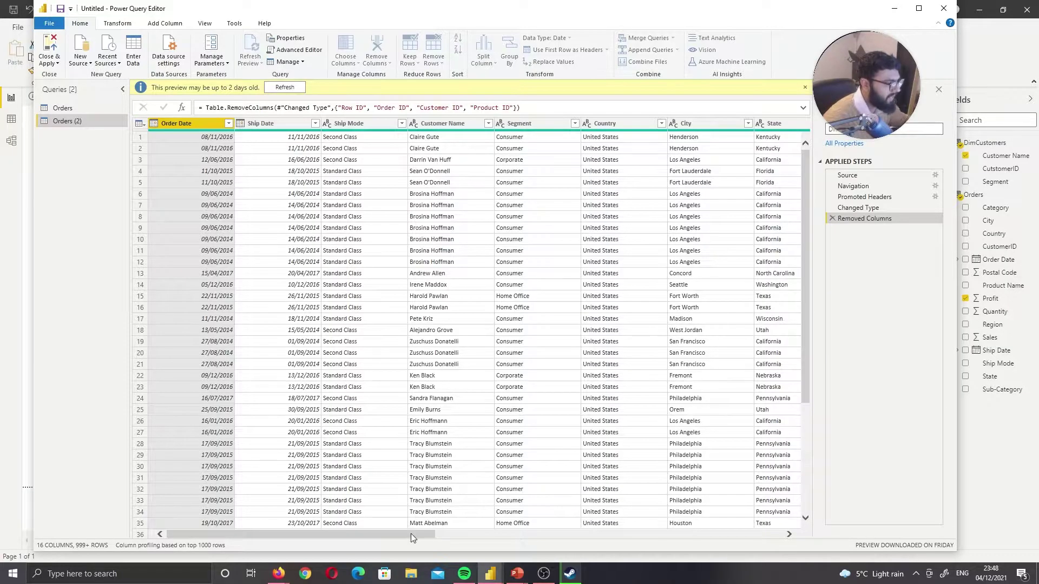
key("Return")
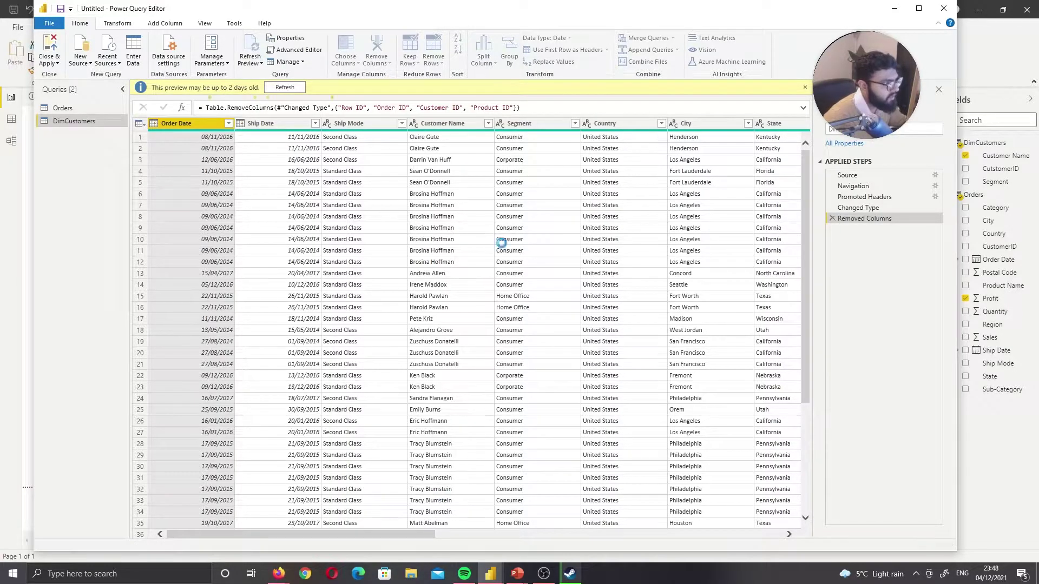
Keep only the Customer Name and Segment columns in DimCustomers and remove rows with duplicate customer names
left_click(447, 108)
left_click(520, 110, "ctrl")
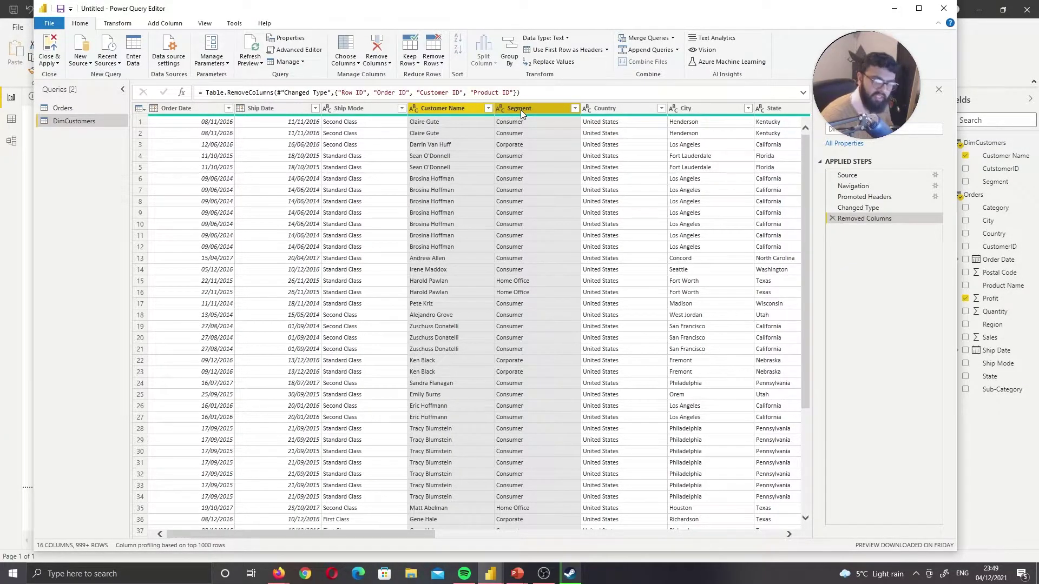
right_click(520, 109)
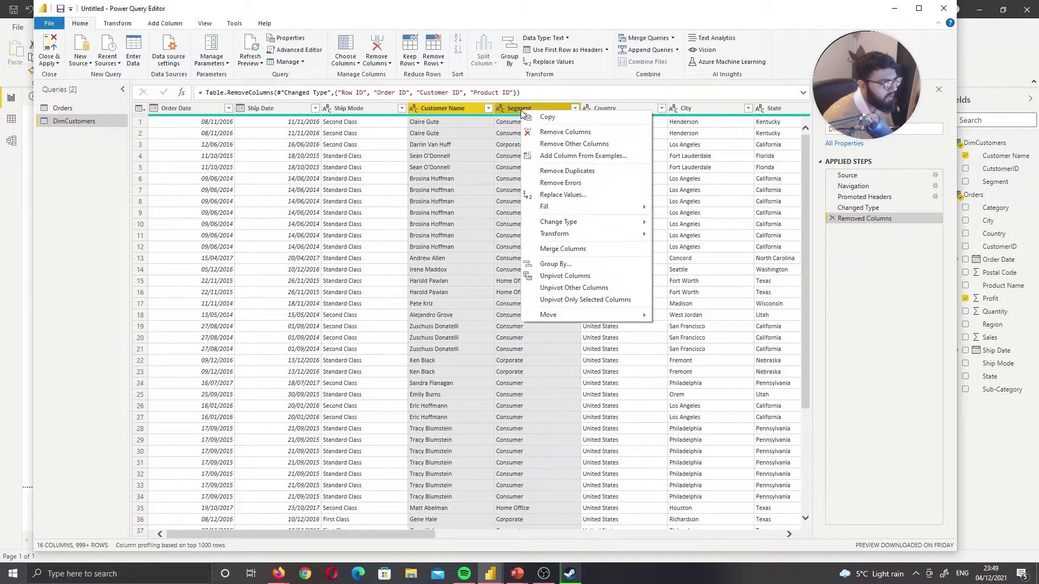
left_click(549, 144)
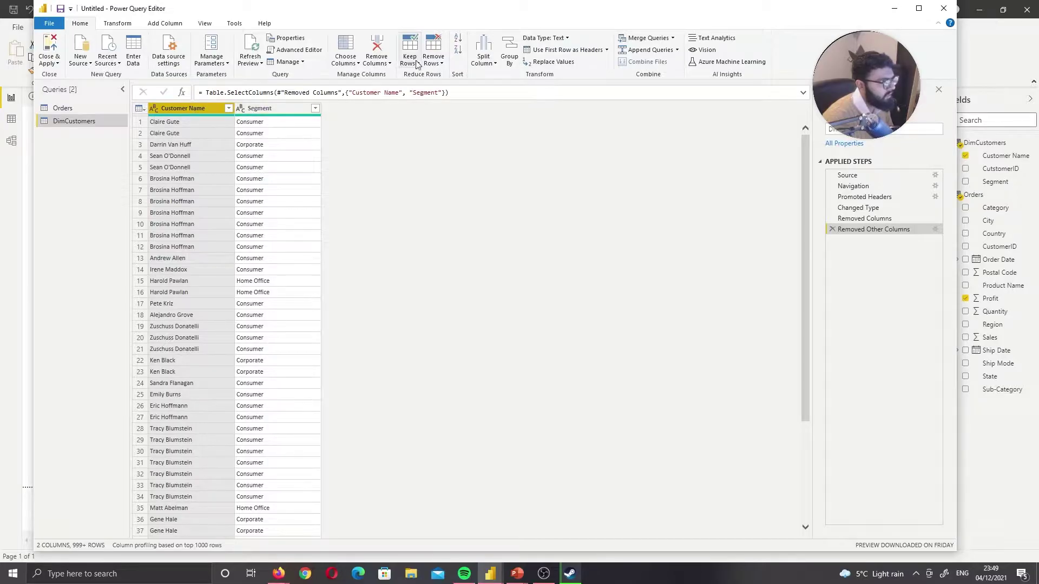
left_click(433, 56)
left_click(479, 112)
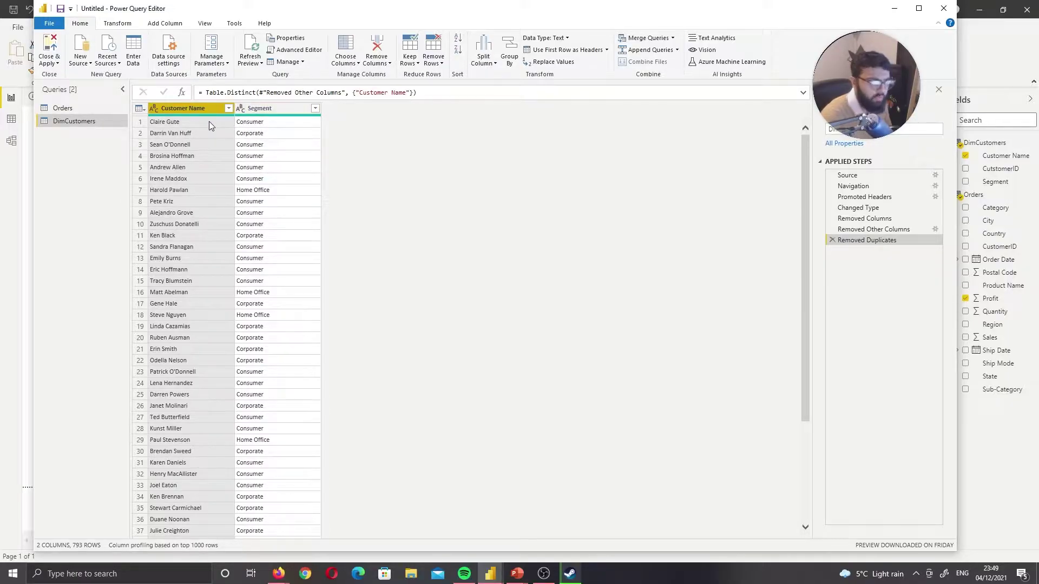
Add an index column starting from 1 to DimCustomers and rename it CustomerID
left_click(163, 24)
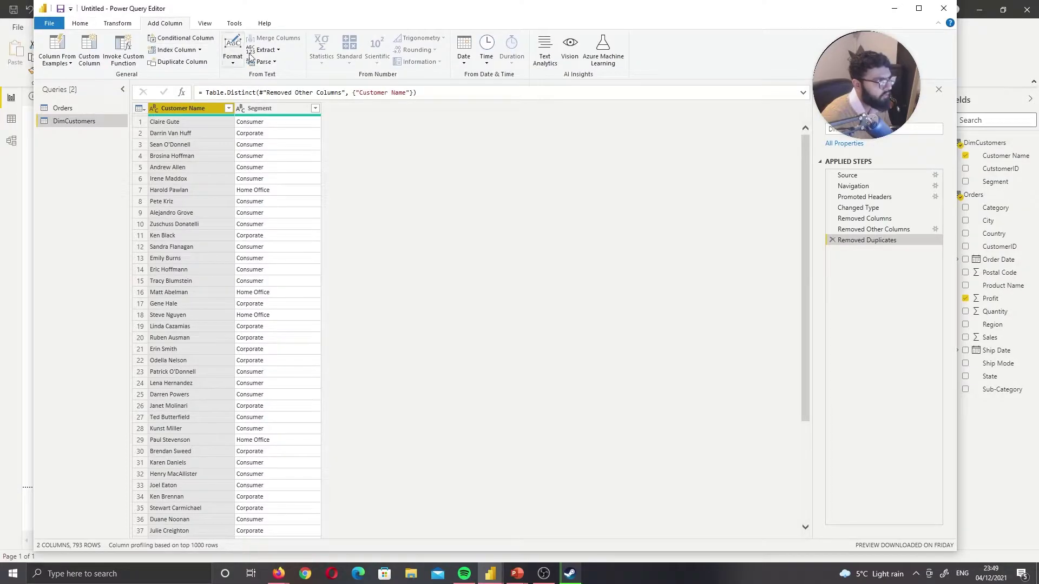
left_click(200, 51)
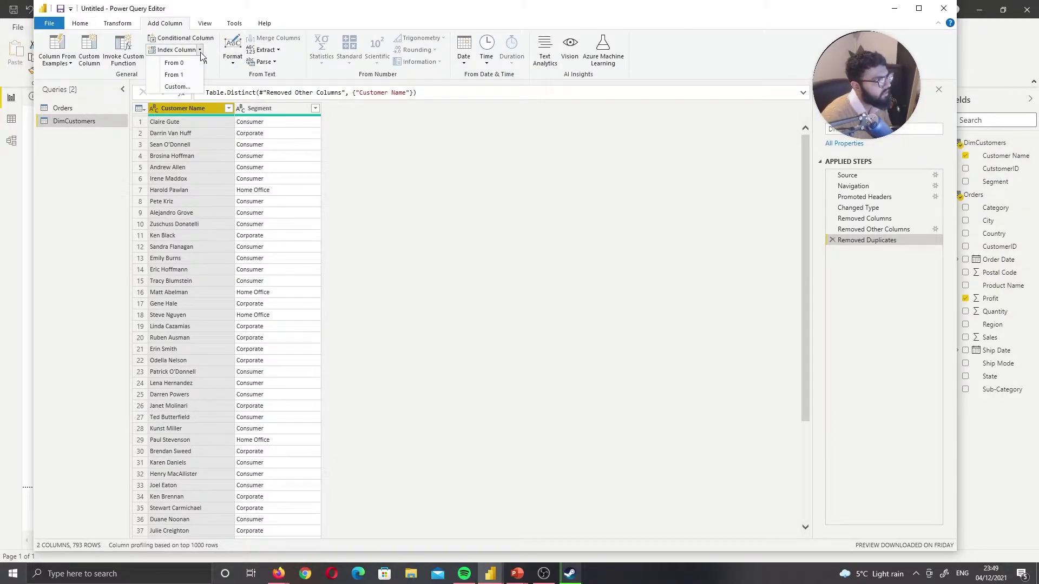
left_click(186, 76)
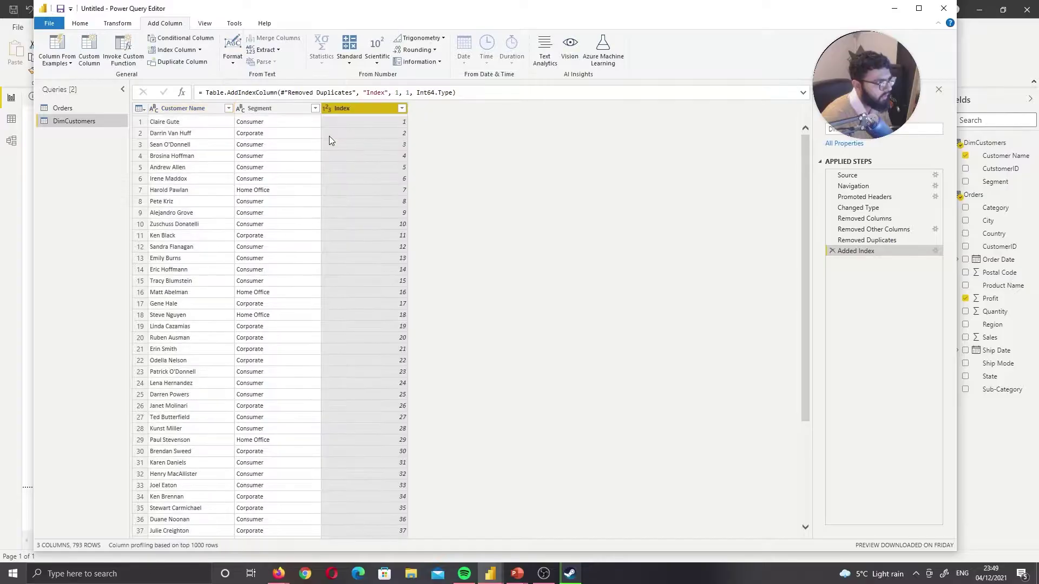
double_click(356, 109)
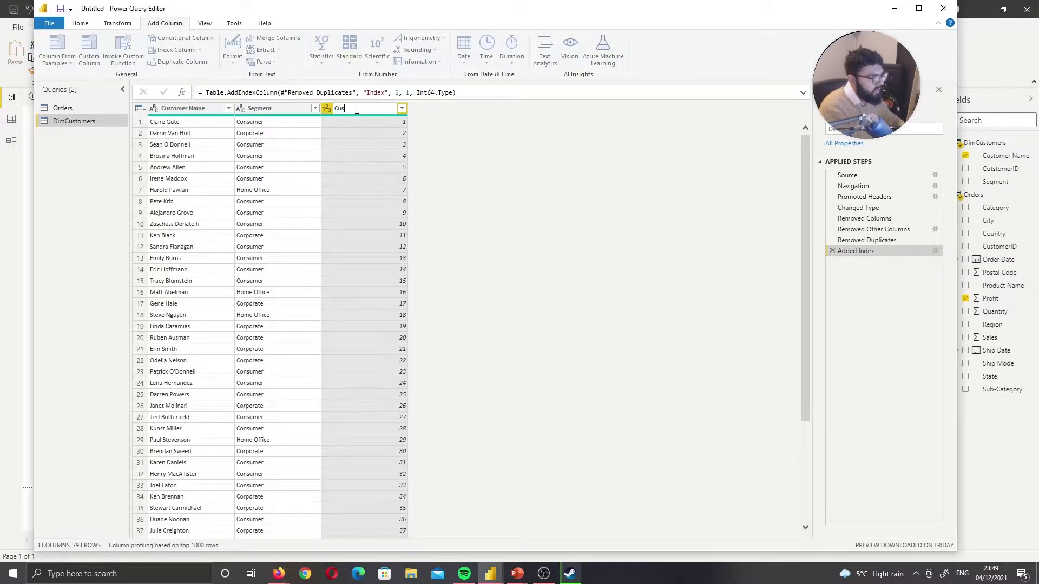
key("Return")
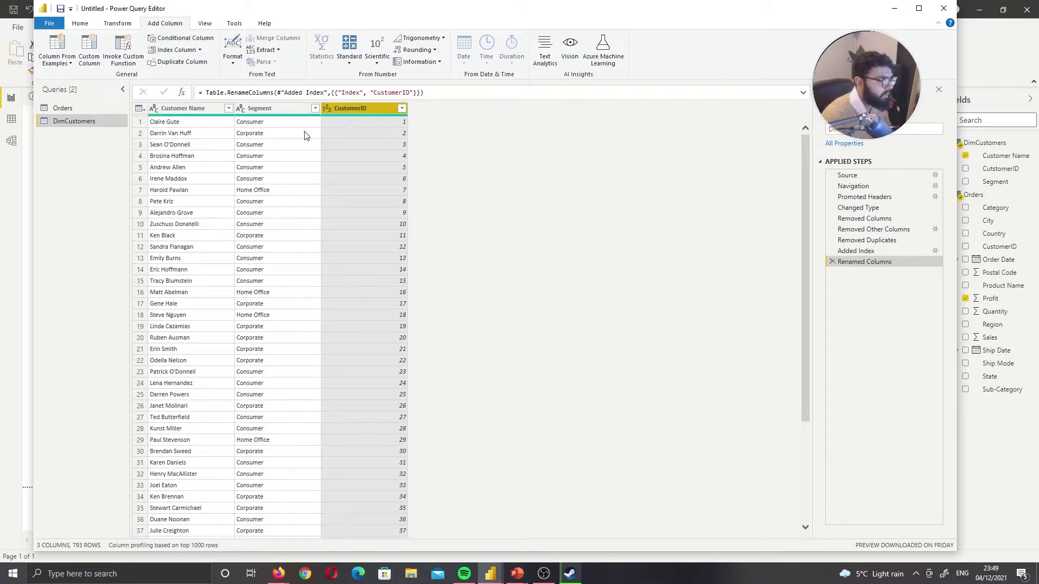
Merge DimCustomers into the Orders query with a left outer join, matching on Customer Name in both tables
left_click(96, 112)
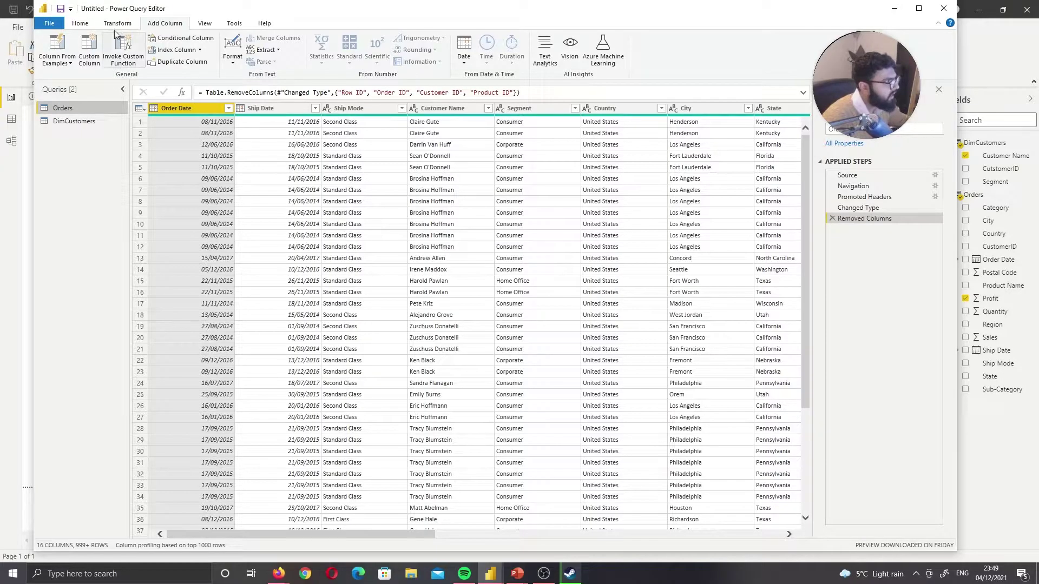
left_click(90, 25)
left_click(644, 38)
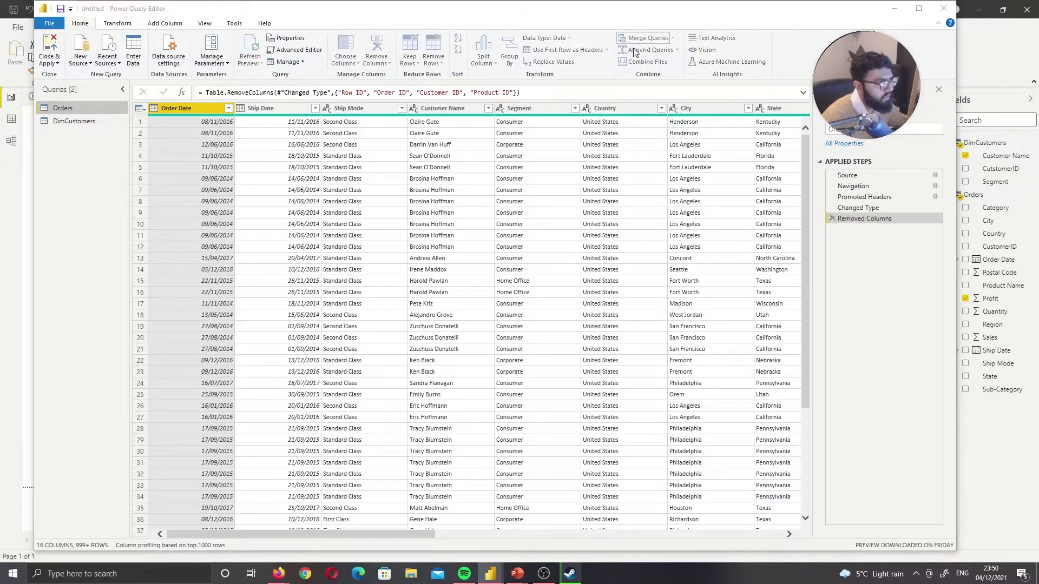
left_click(432, 270)
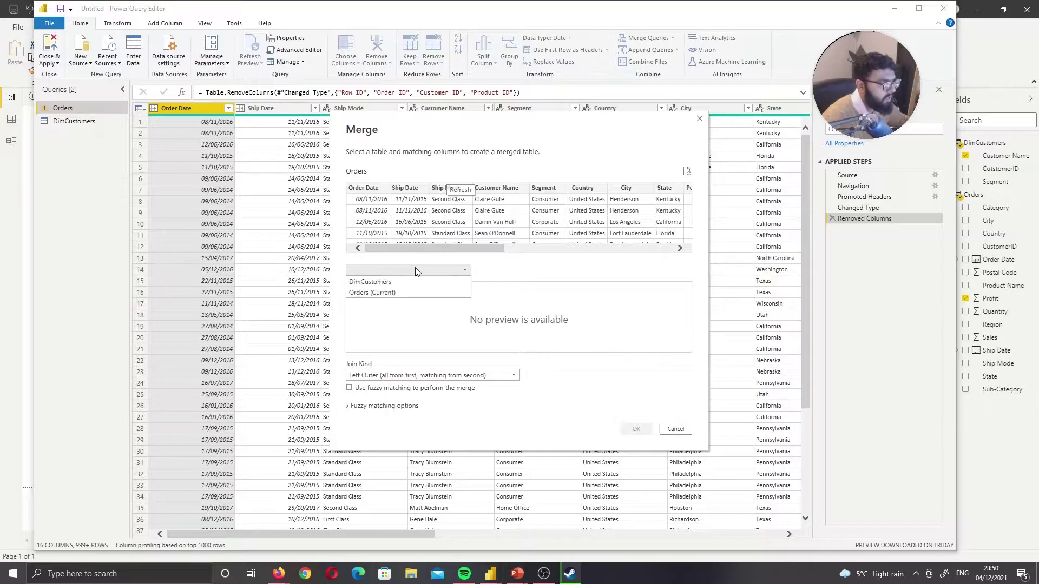
left_click(396, 281)
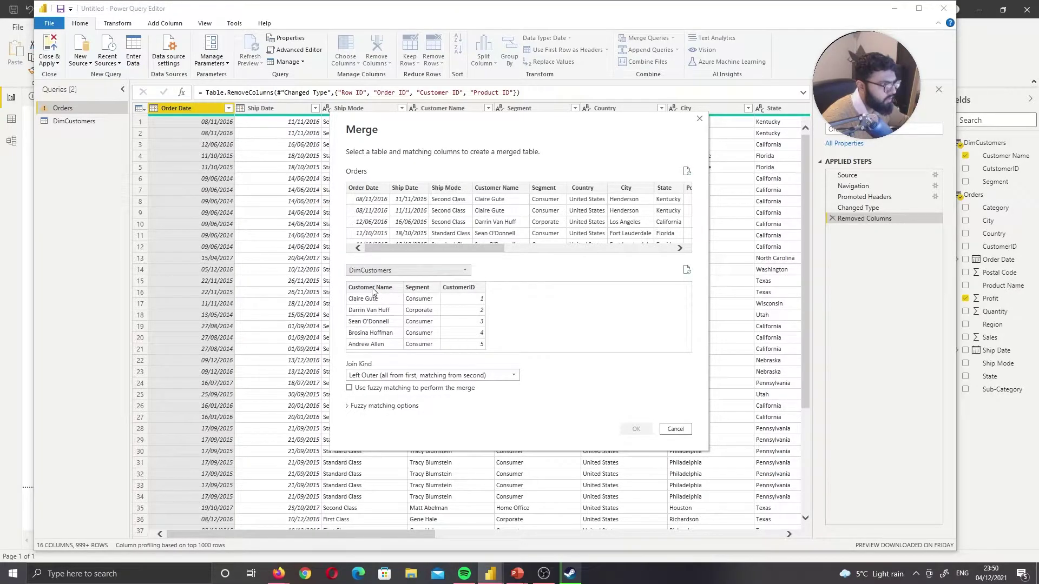
left_click(372, 289)
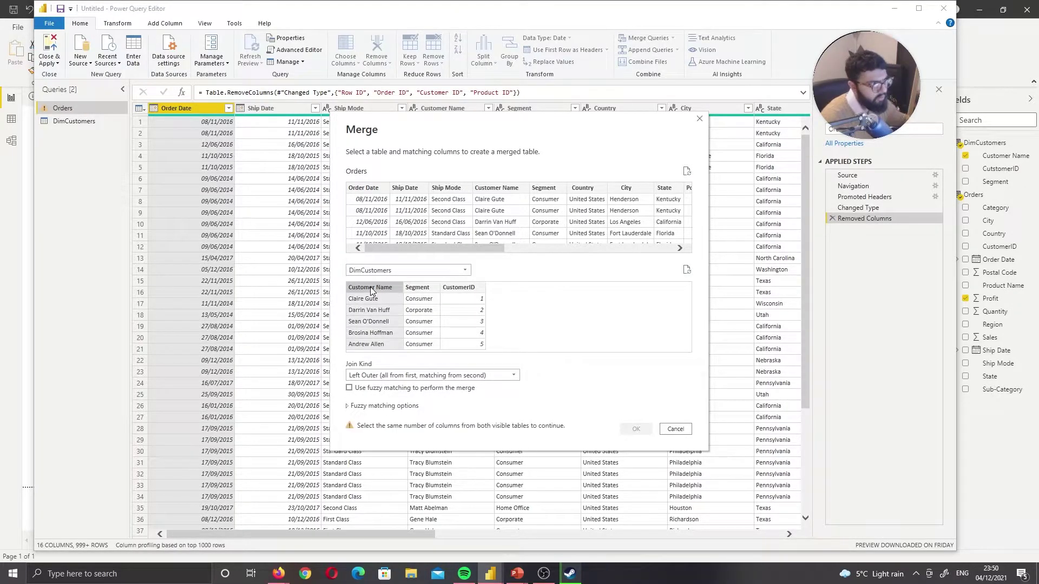
left_click(504, 189)
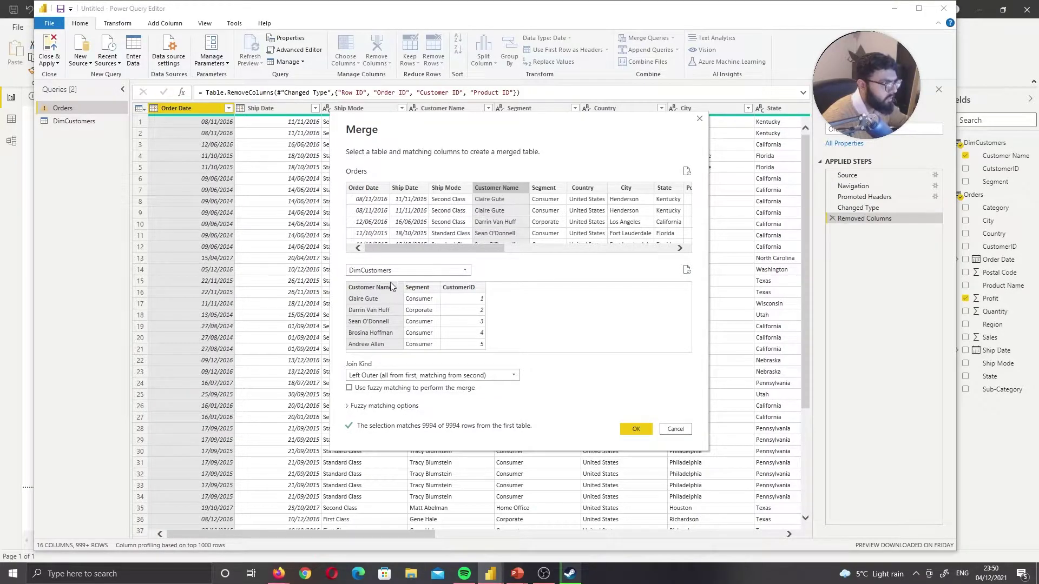
left_click(636, 431)
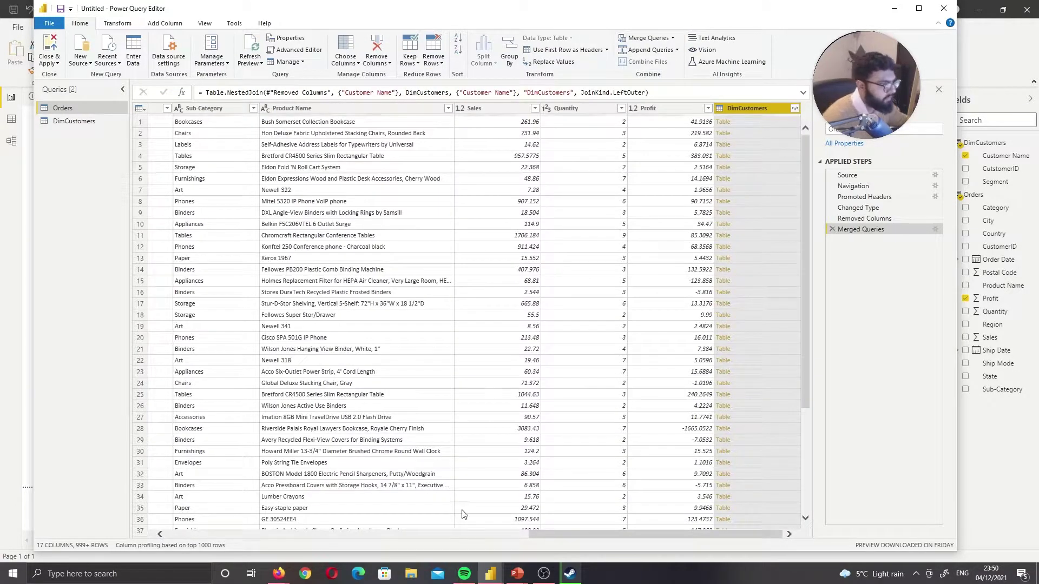
Remove the Customer Name and Segment columns from the Orders query
left_click_drag(586, 535, 233, 533)
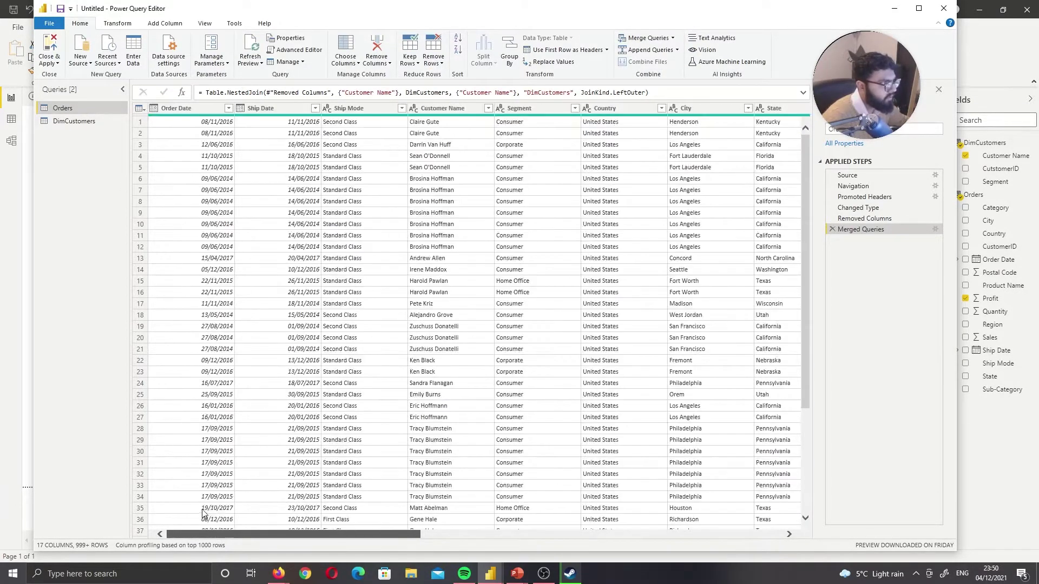
right_click(416, 108)
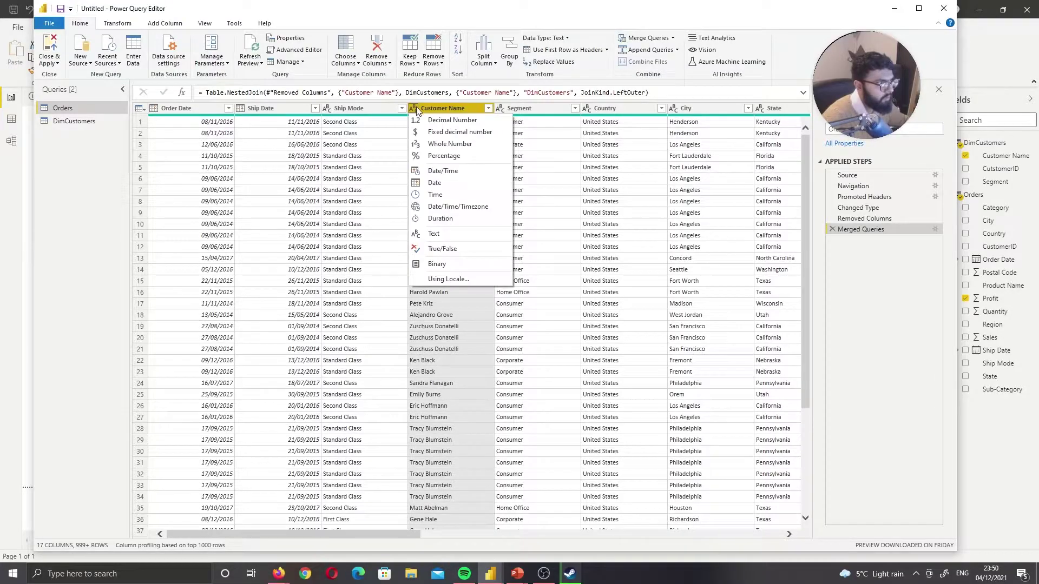
left_click(532, 108, "ctrl")
right_click(533, 108)
left_click(577, 130)
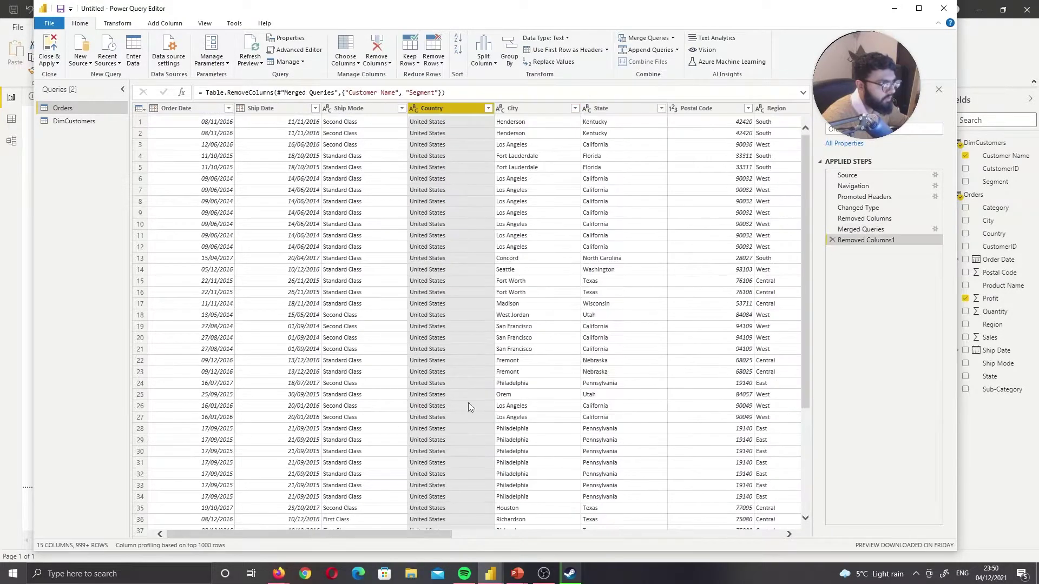
Expand the merged DimCustomers column in Orders to bring in only the CustomerID field
left_click_drag(404, 534, 745, 549)
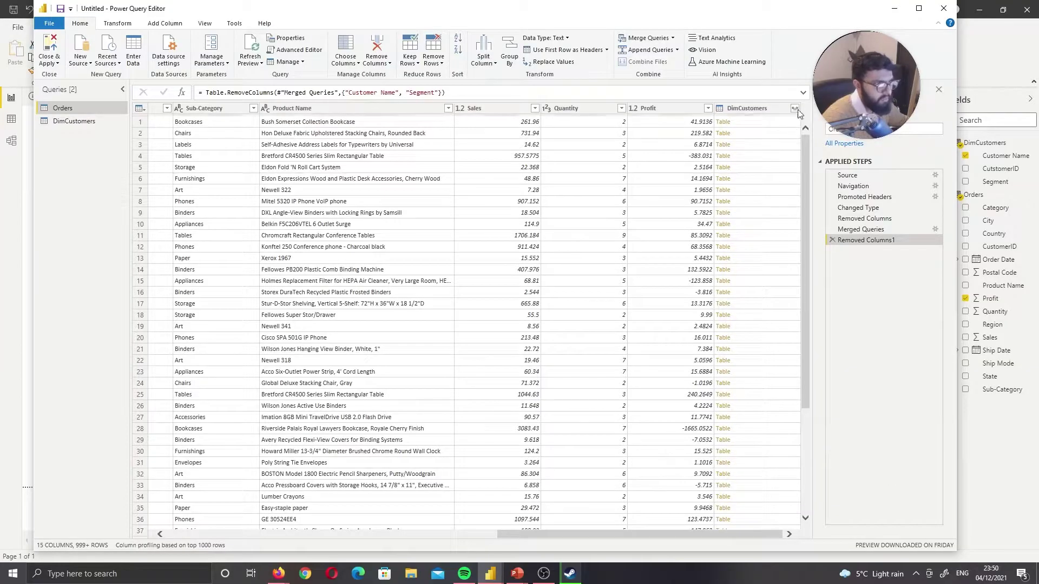
left_click(796, 108)
left_click(661, 163)
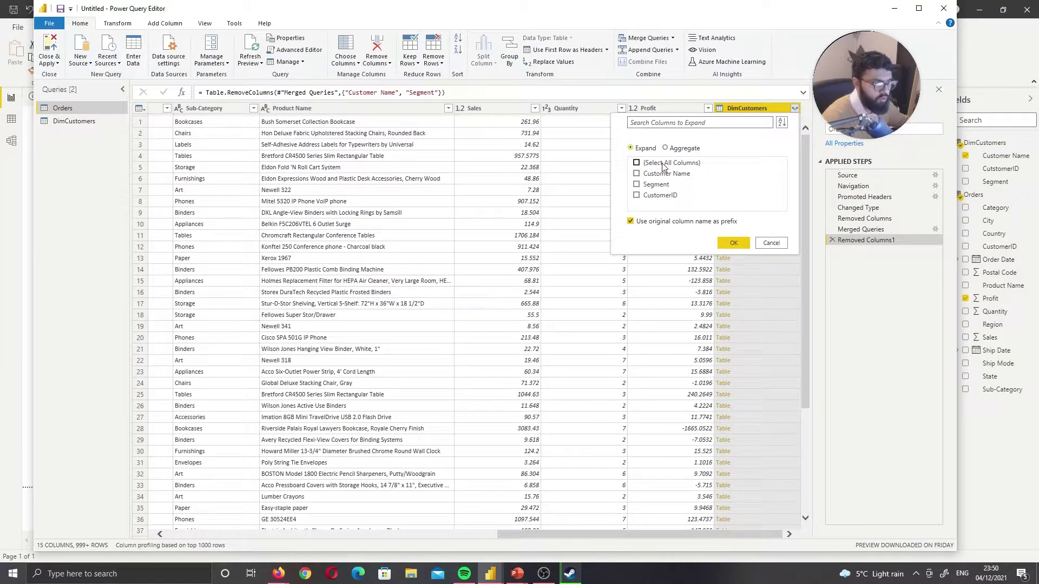
left_click(657, 195)
left_click(733, 243)
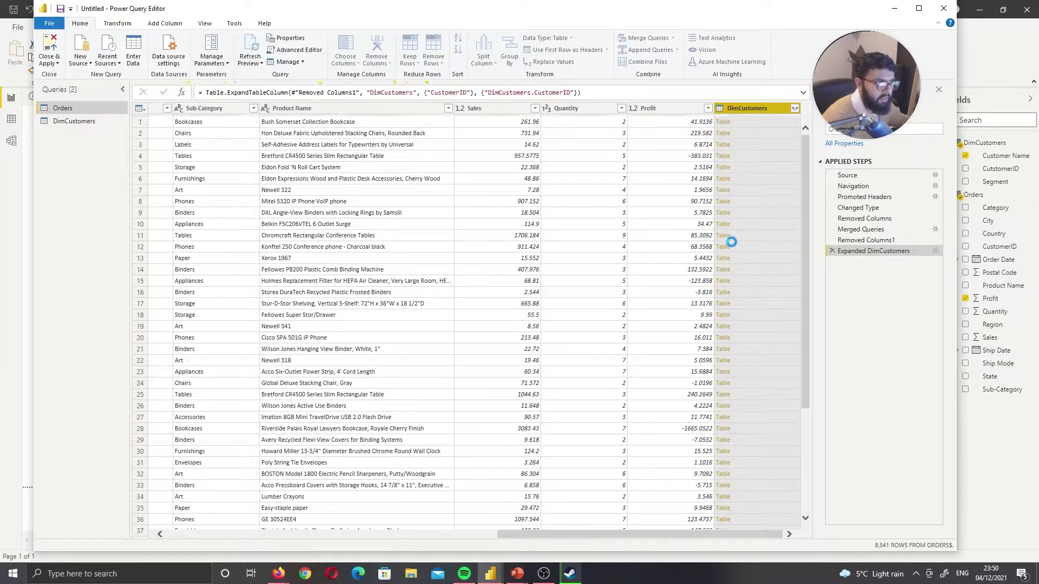
Rename the expanded DimCustomers.CustomerID column in Orders as CustomerId
double_click(728, 109)
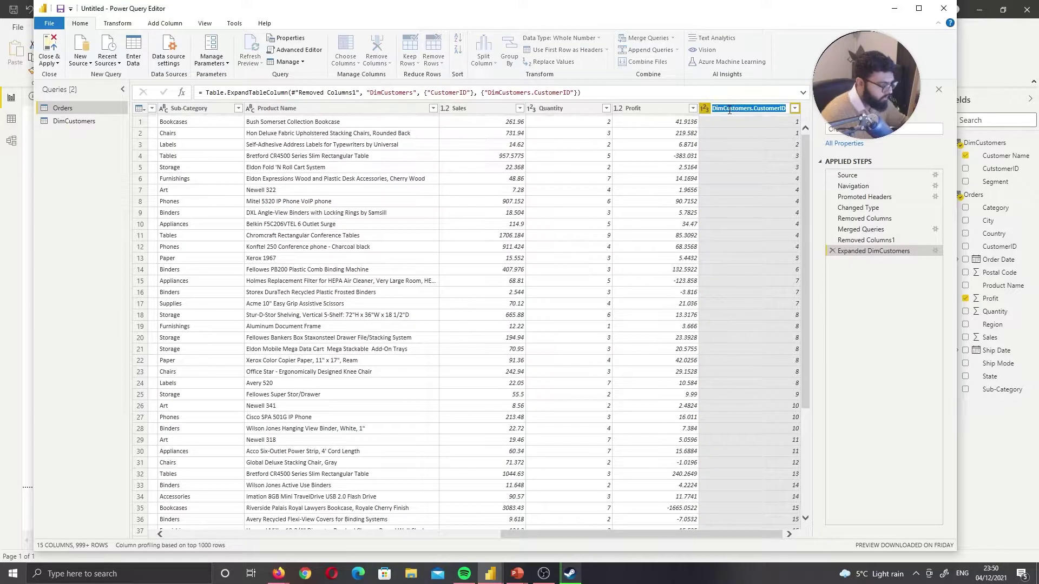
type("Customer")
key("Return")
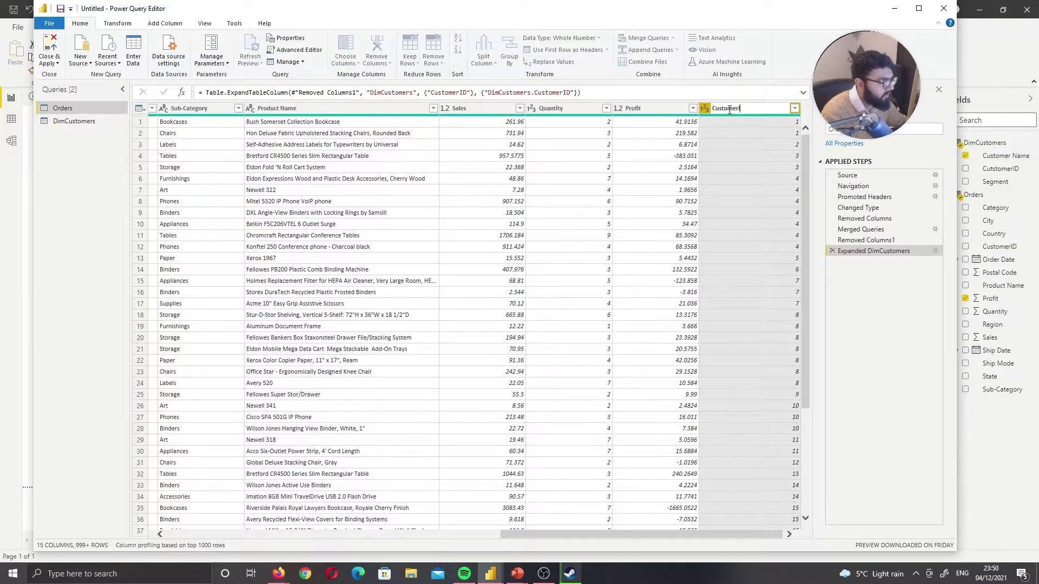
type("Id")
key("Return")
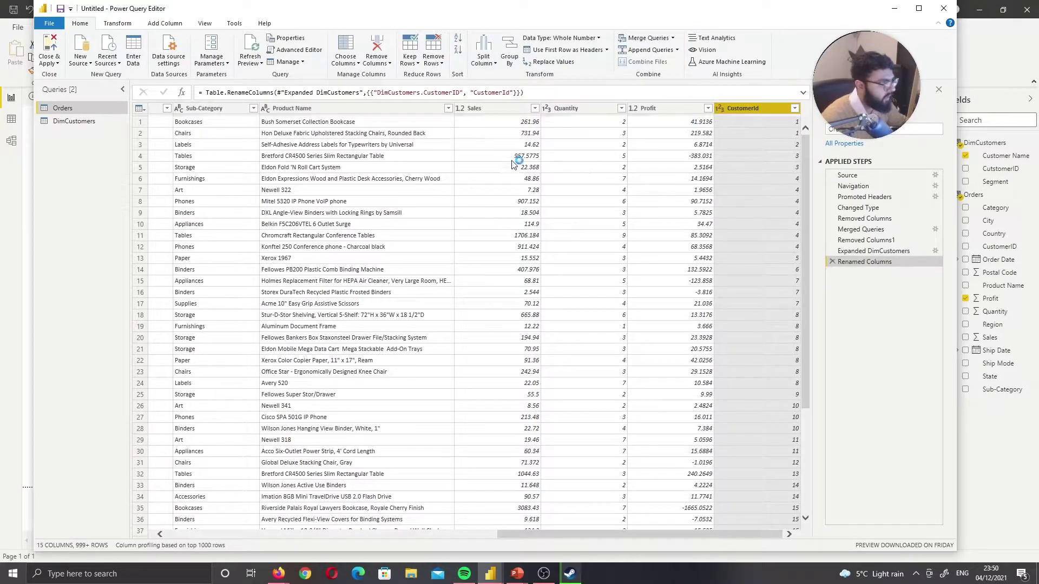
Check the key column's spelling in DimCustomers and rename the matching column in Orders as CustomerID
left_click(104, 121)
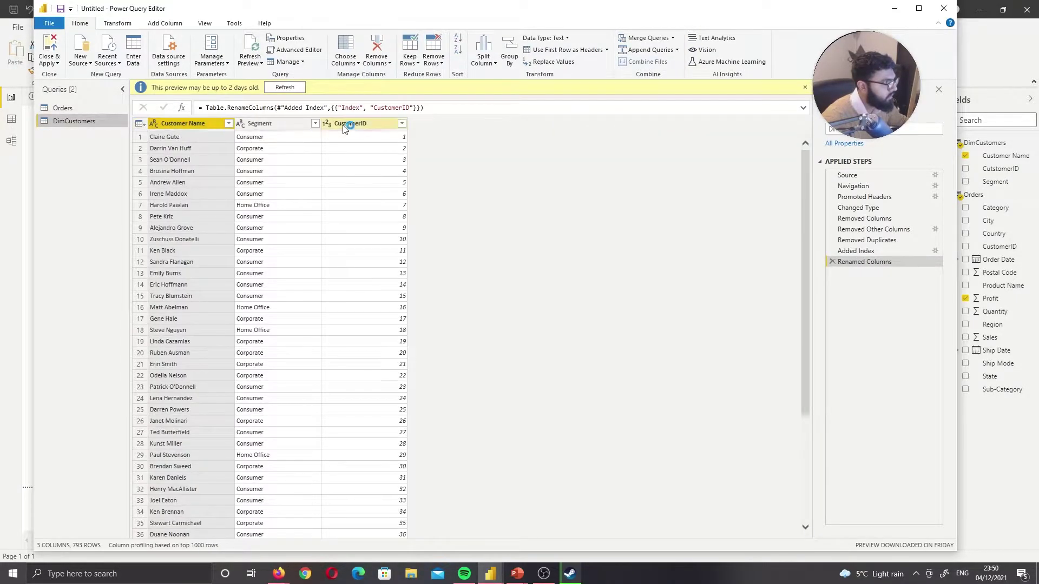
left_click(100, 109)
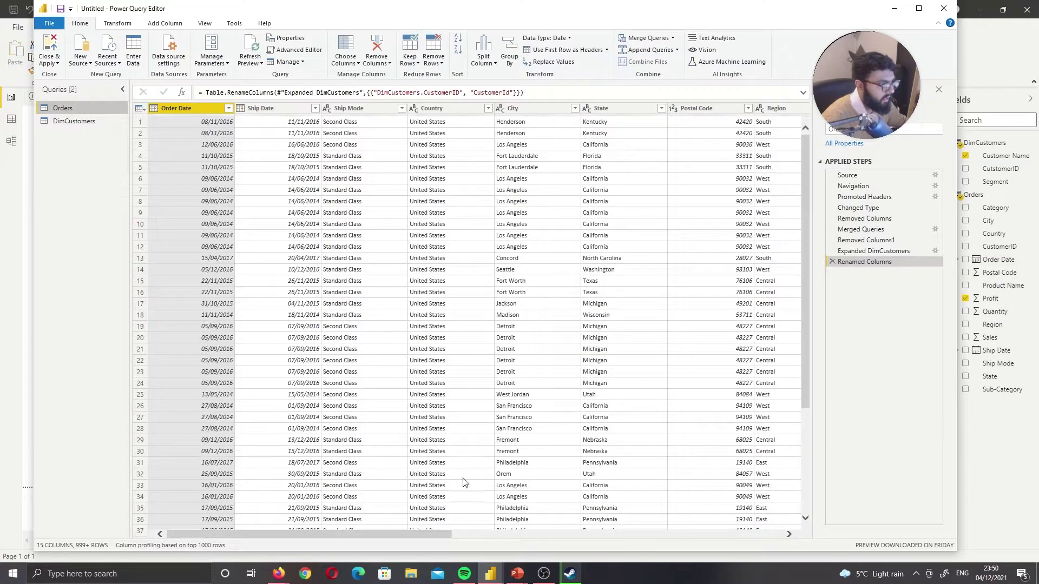
scroll(464, 481, "right", 10)
left_click(777, 110)
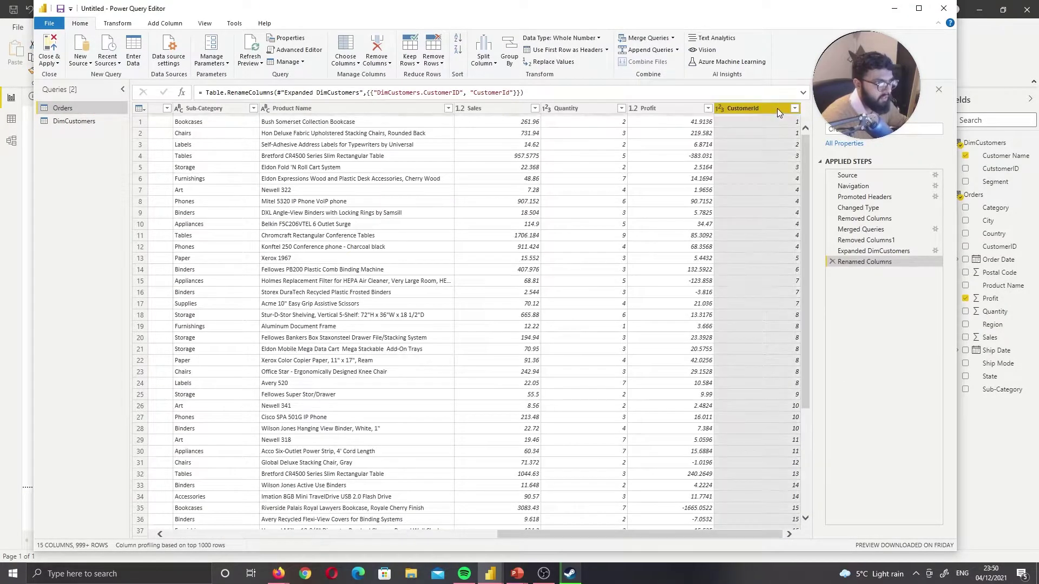
double_click(777, 108)
type("CustomerID")
key("Return")
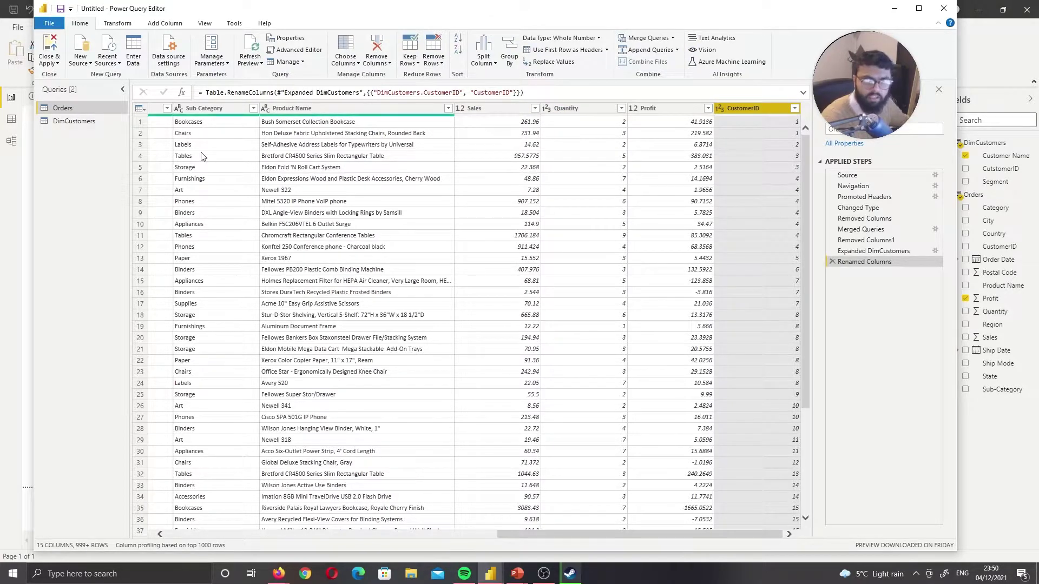
Close the query editor applying the changes, and remove the Customer Name and Profit table visual from the report page
left_click(53, 65)
left_click(58, 76)
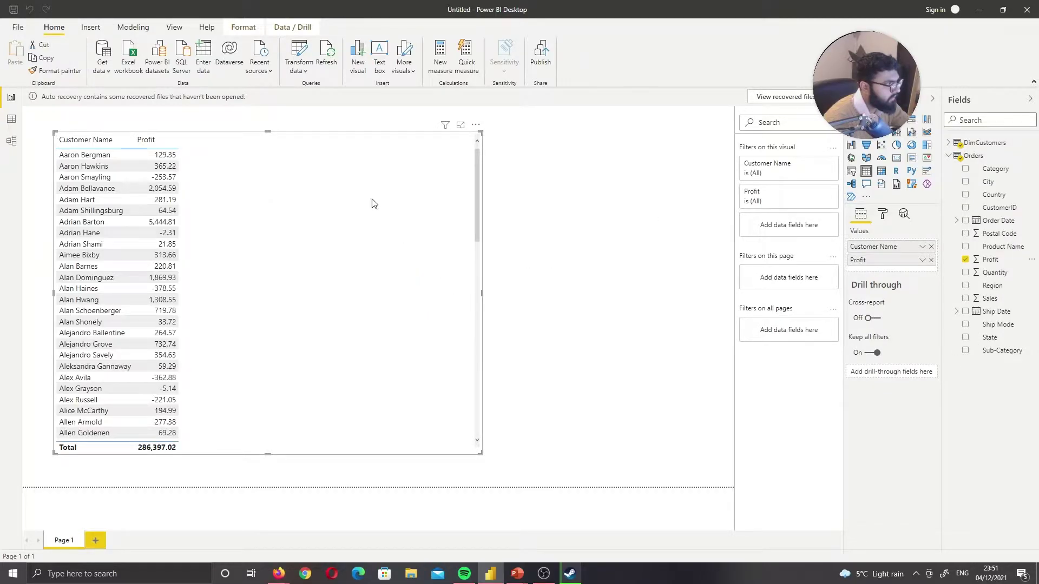
left_click(476, 124)
left_click(512, 162)
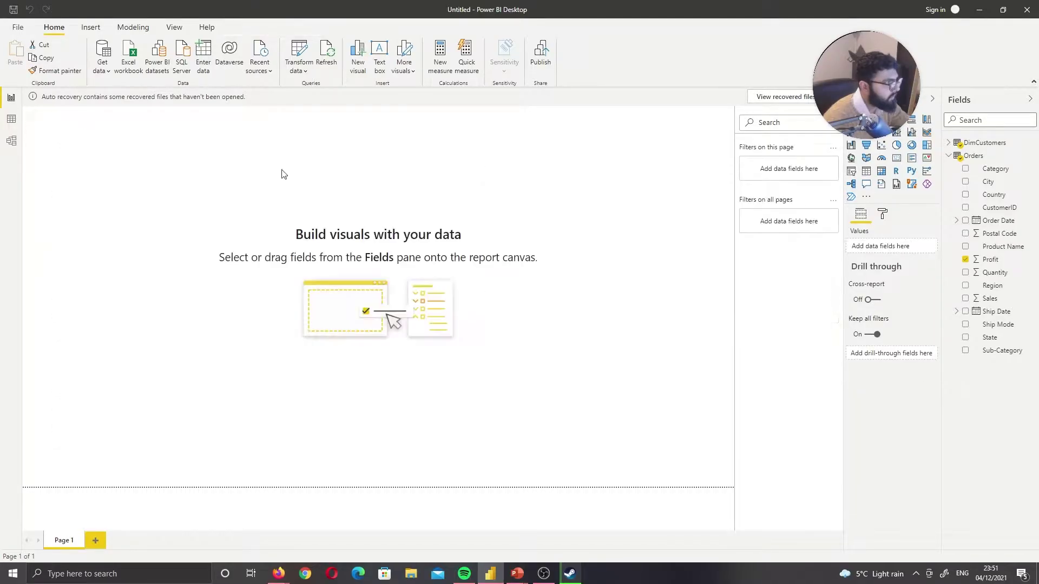
Check the relationship between DimCustomers and Orders in the model diagram and return to the report page
left_click(12, 141)
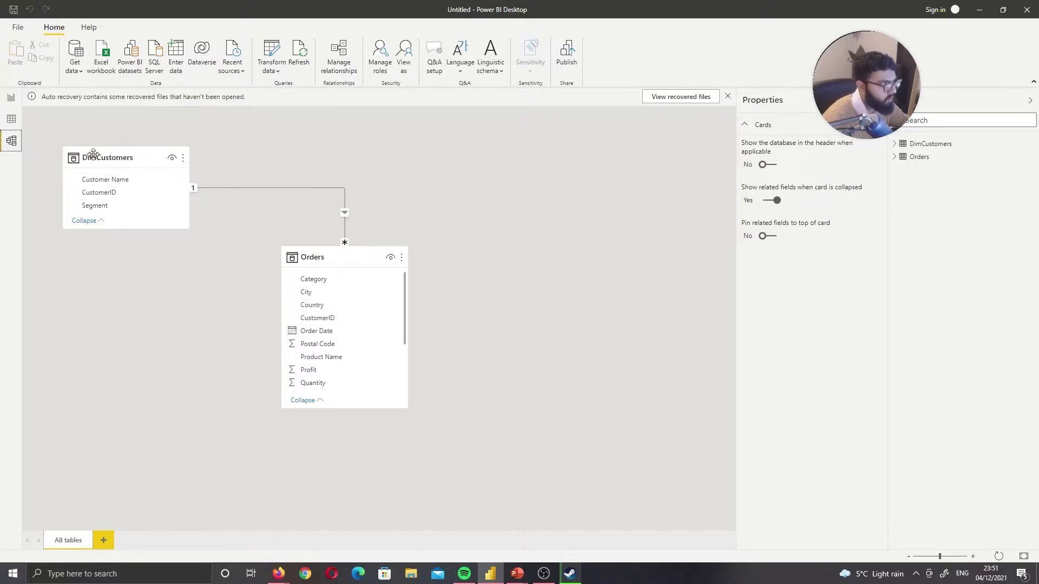
left_click(11, 97)
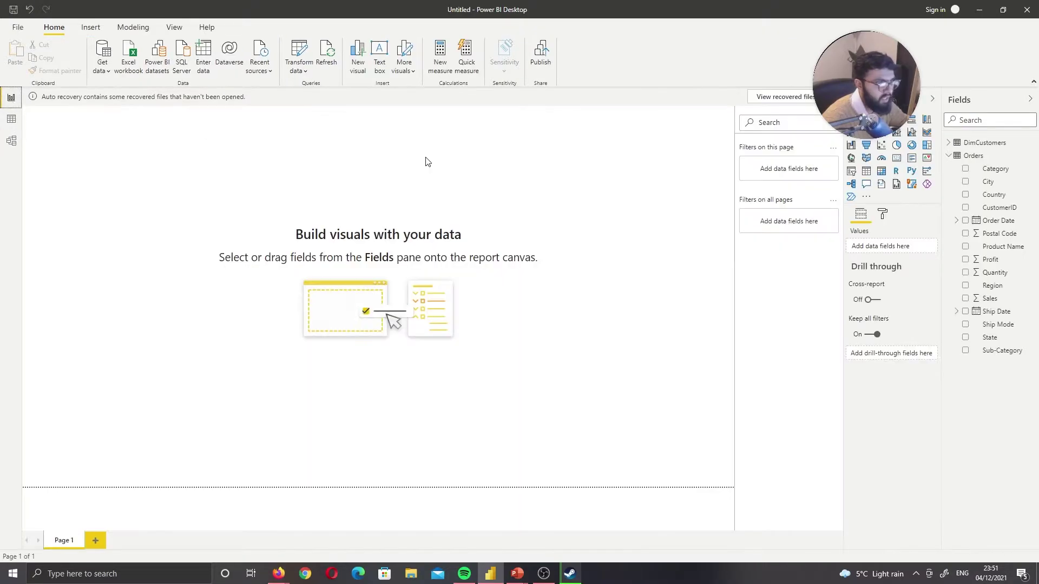
Test the relationship with a table visual of Customer Name from DimCustomers and Quantity from Orders, and remove that visual
left_click(866, 171)
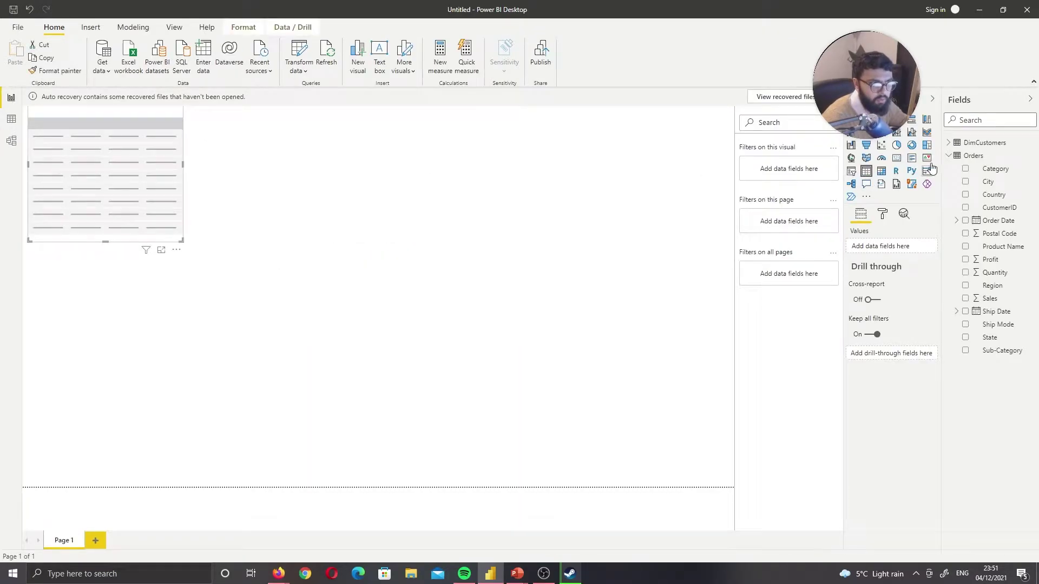
left_click(948, 143)
left_click(966, 155)
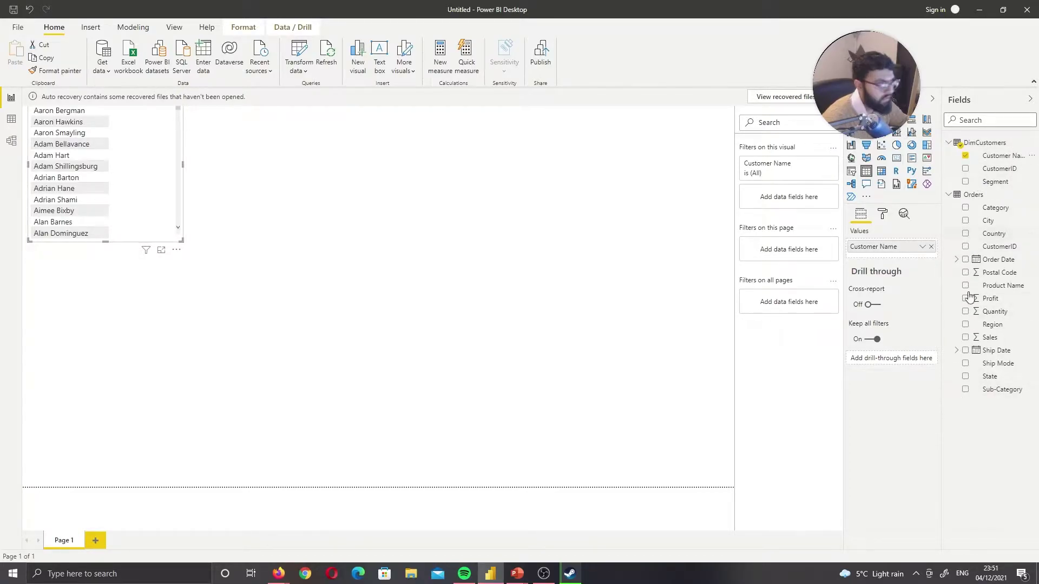
left_click(965, 312)
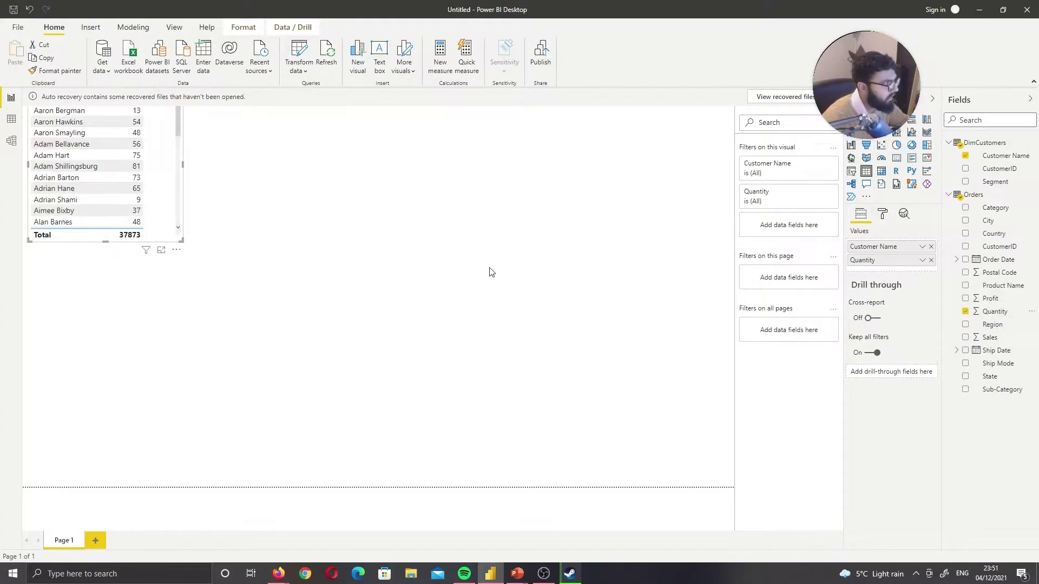
left_click_drag(186, 240, 256, 353)
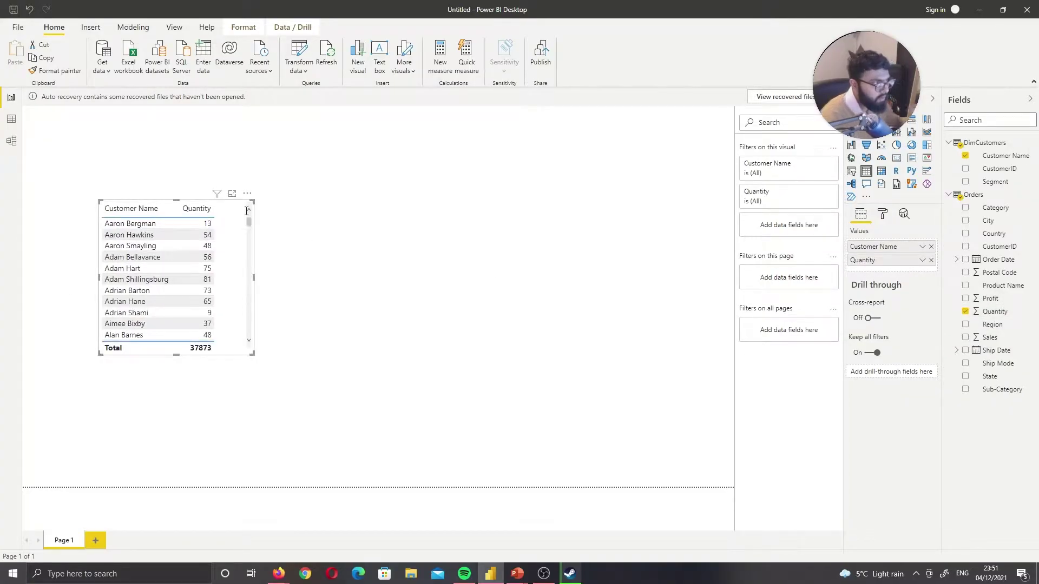
left_click(248, 194)
left_click(284, 232)
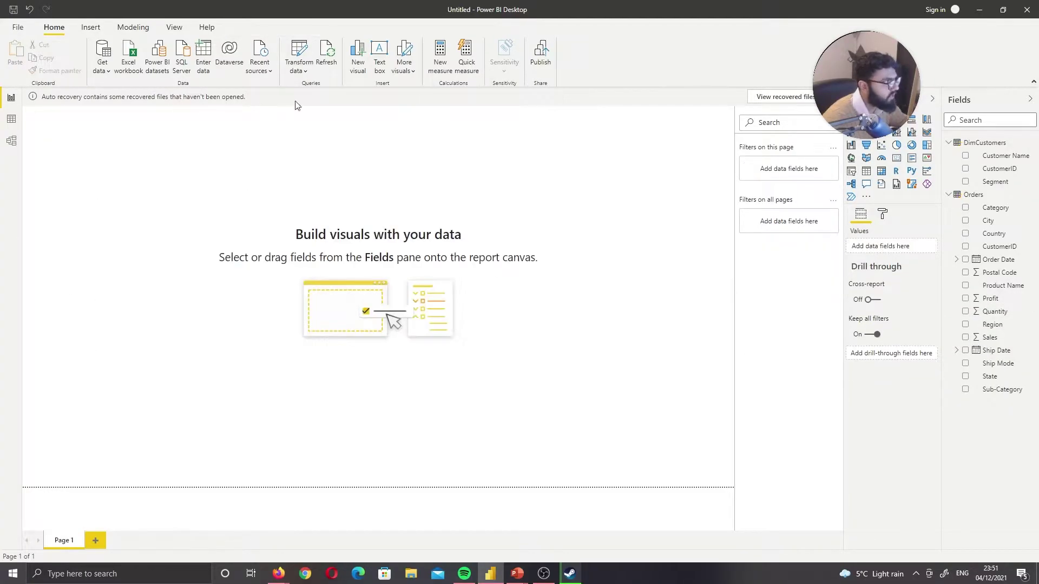
Reopen the query editor, review the remaining Orders columns and duplicate the Orders query
left_click(297, 61)
left_click(311, 85)
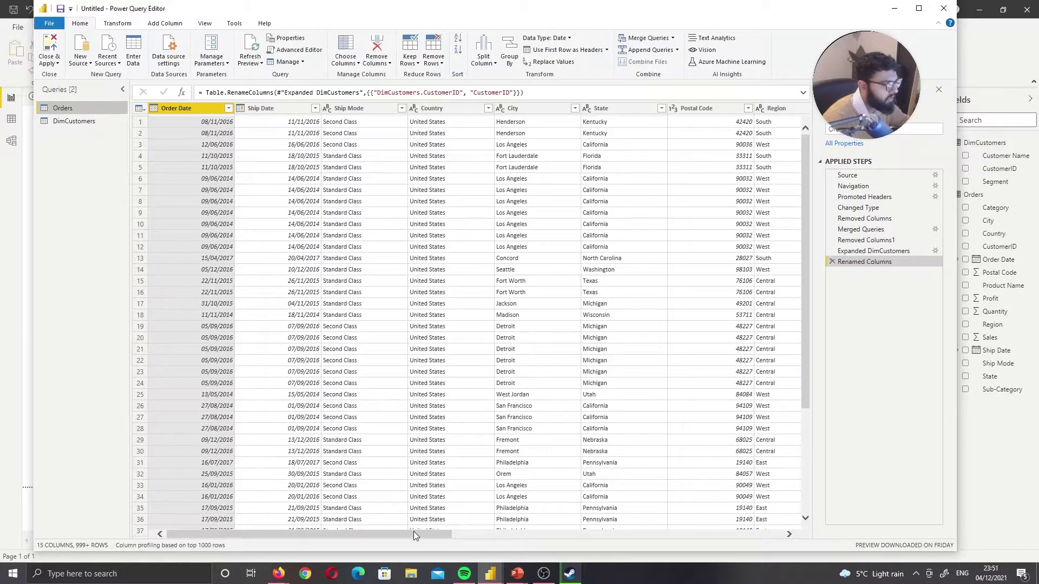
scroll(413, 531, "right", 1)
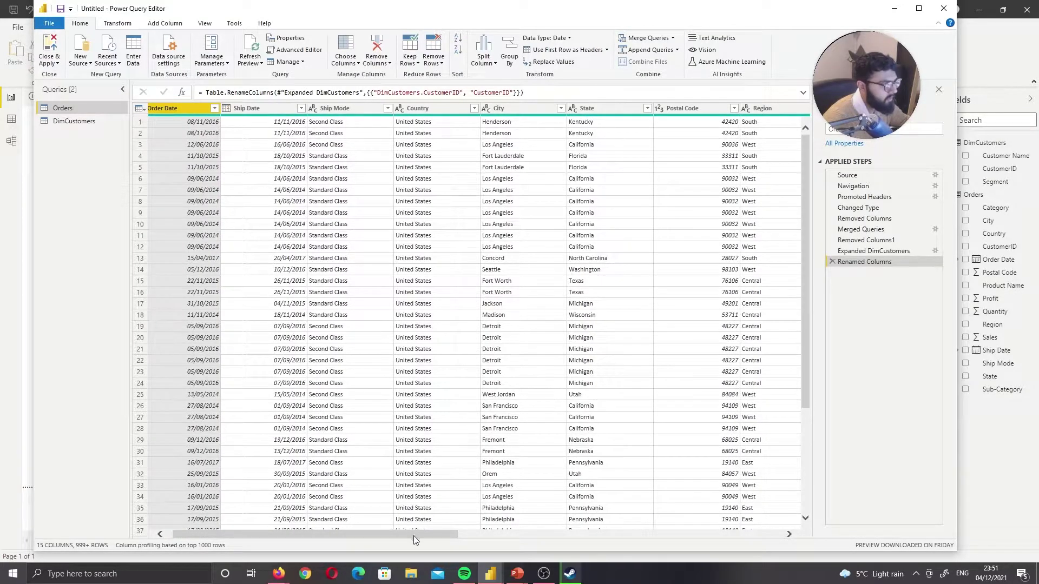
left_click_drag(413, 534, 594, 542)
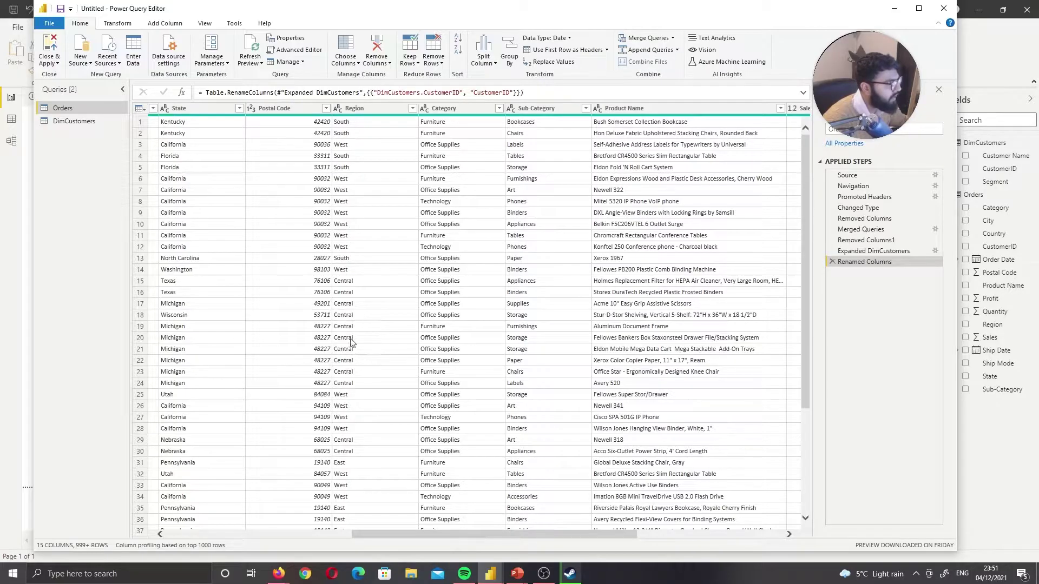
right_click(88, 110)
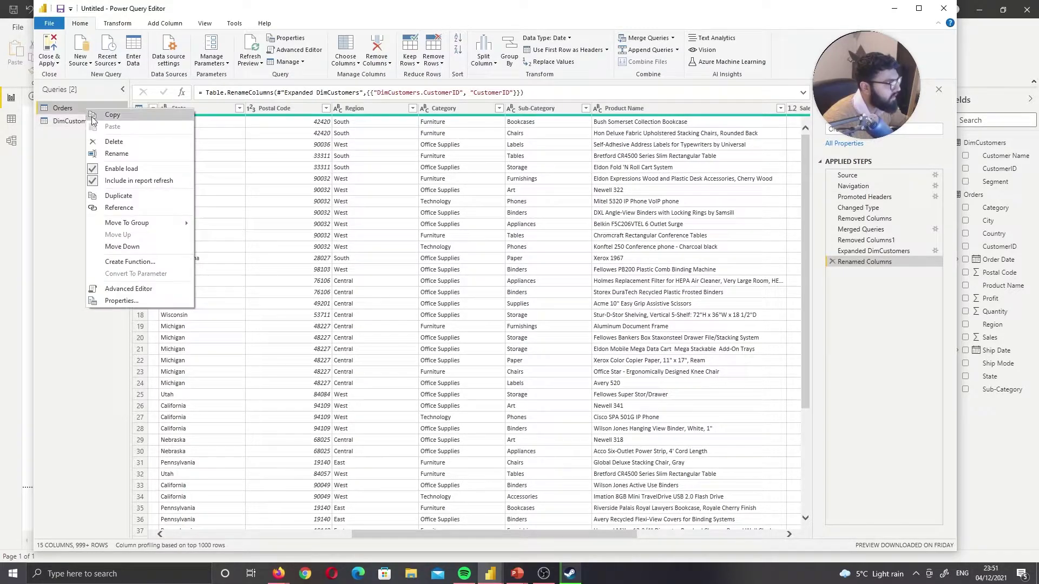
left_click(118, 195)
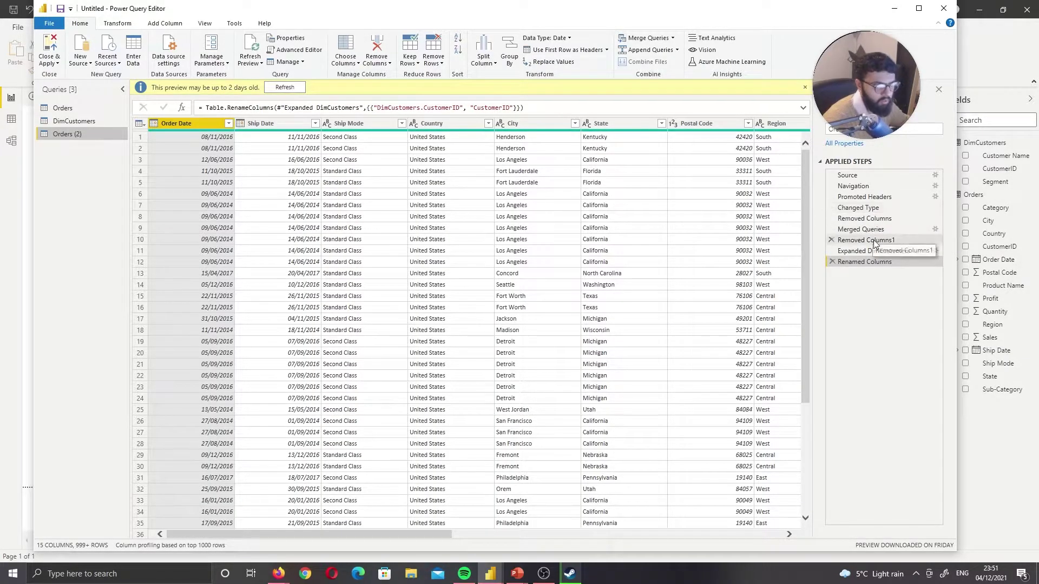
Delete the applied steps of the Orders copy from the first Removed Columns step through the end
right_click(869, 221)
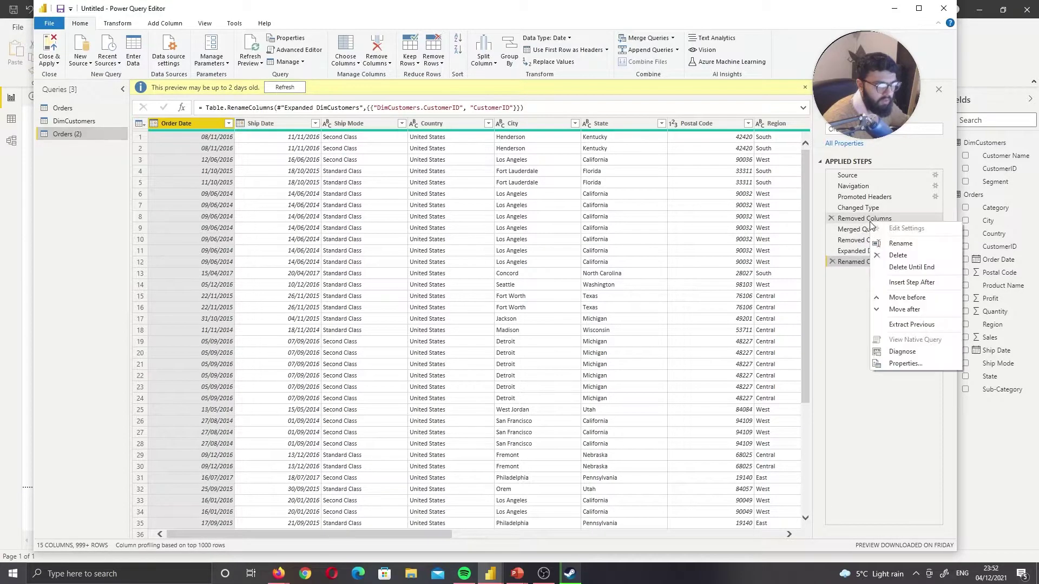
left_click(898, 267)
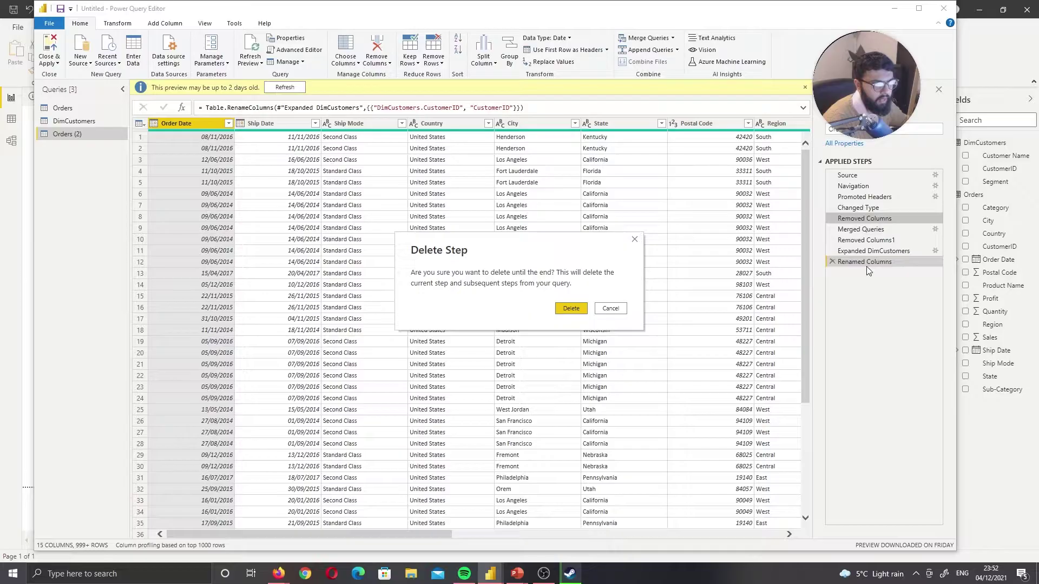
left_click(570, 309)
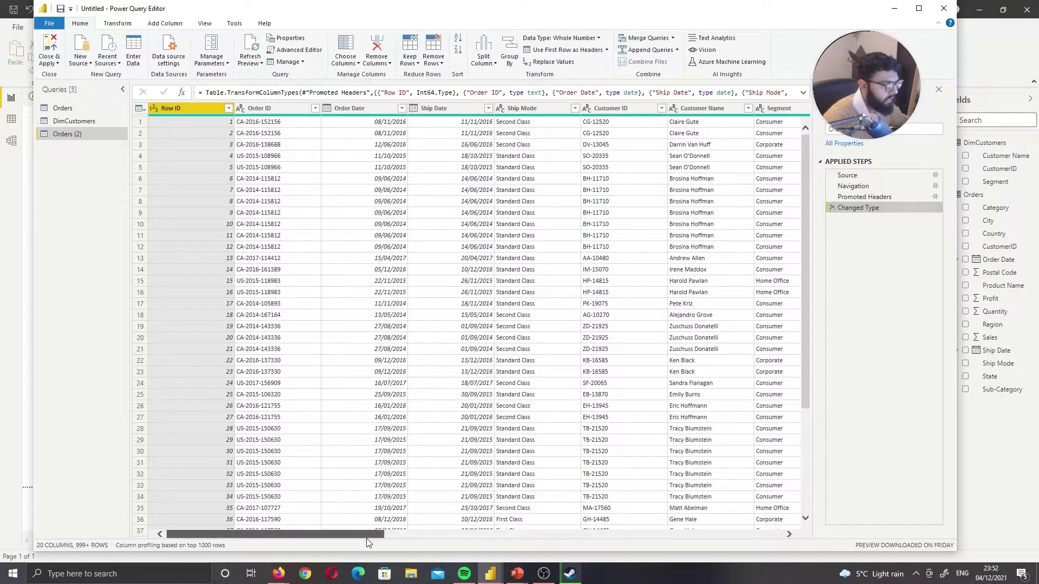
Keep only the Country, City, State, Postal Code and Region columns in the Orders copy
left_click_drag(363, 534, 414, 543)
left_click(378, 108)
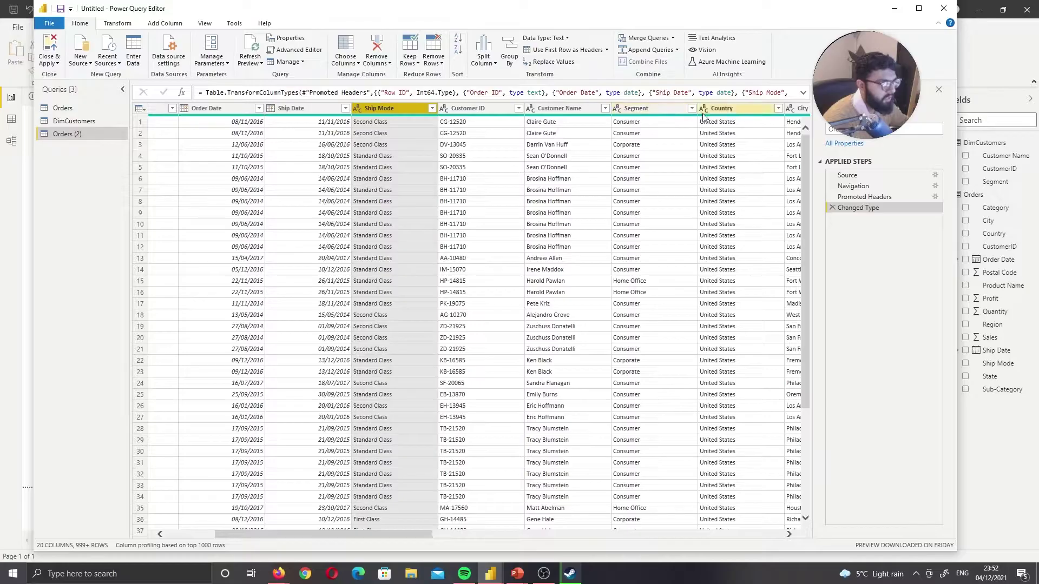
left_click_drag(409, 533, 538, 533)
left_click(346, 108)
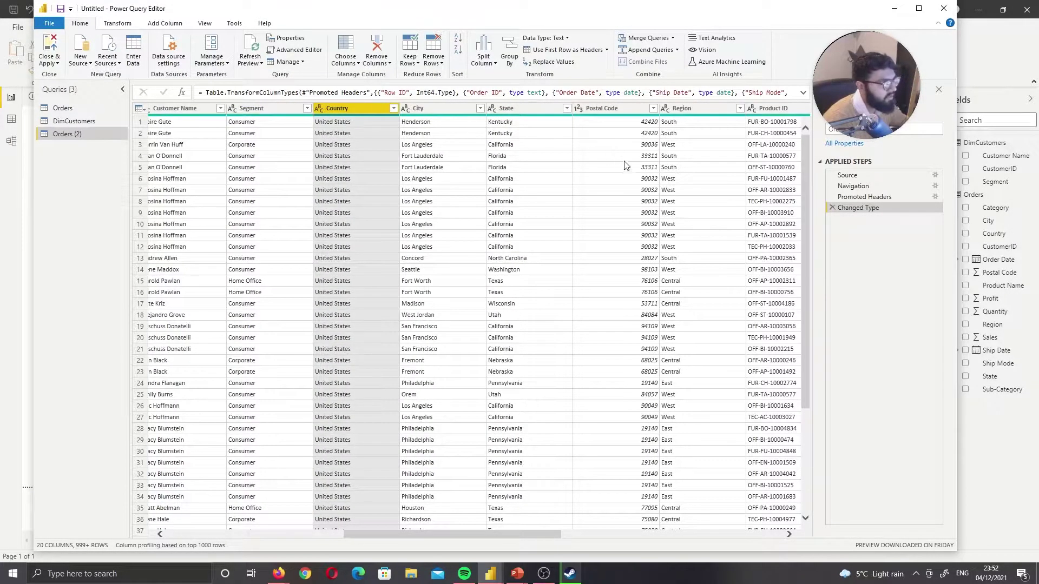
left_click(683, 111)
left_click(349, 109)
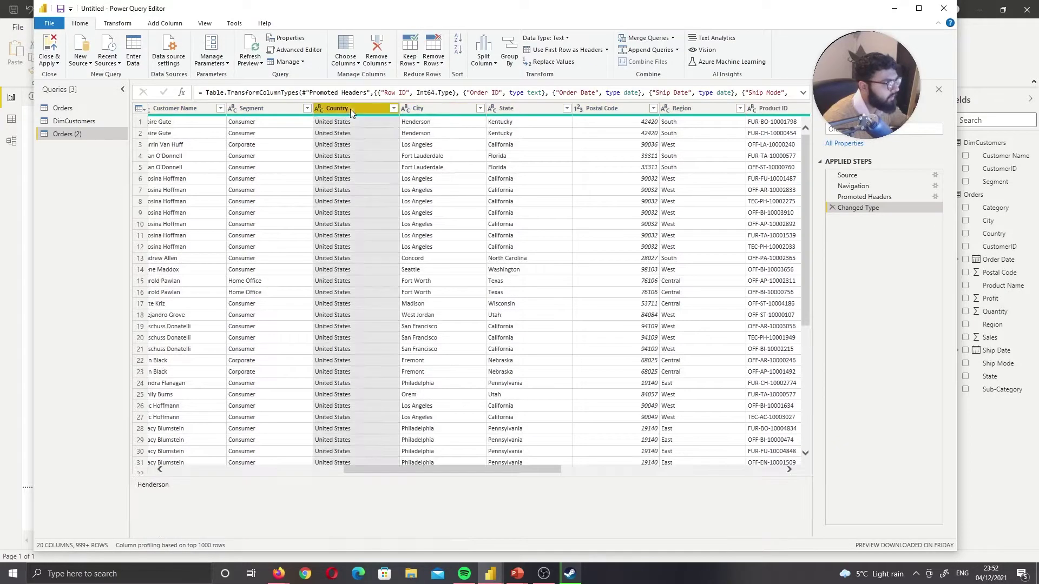
left_click(709, 113, "shift")
right_click(706, 111)
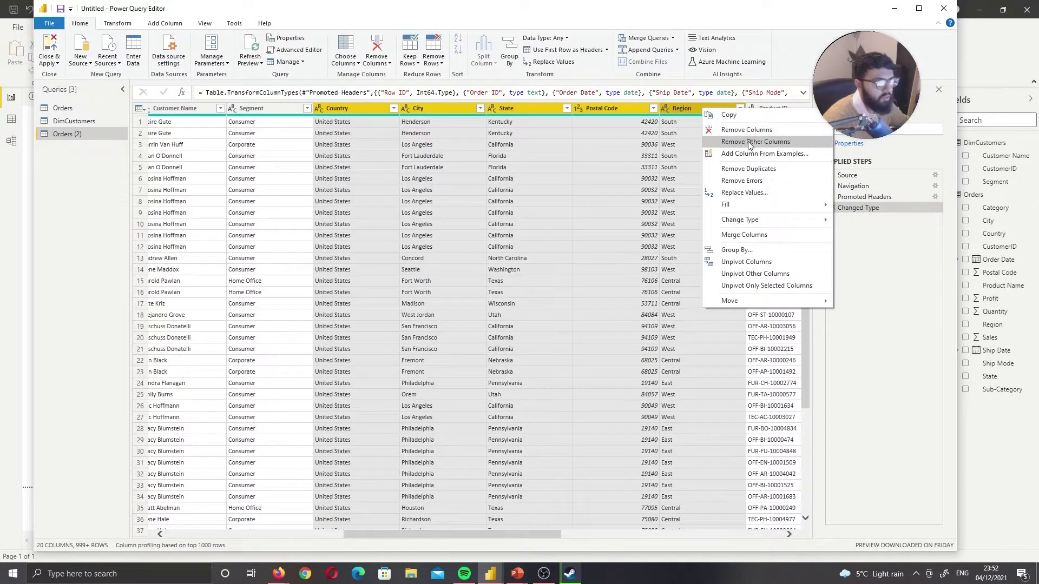
left_click(750, 143)
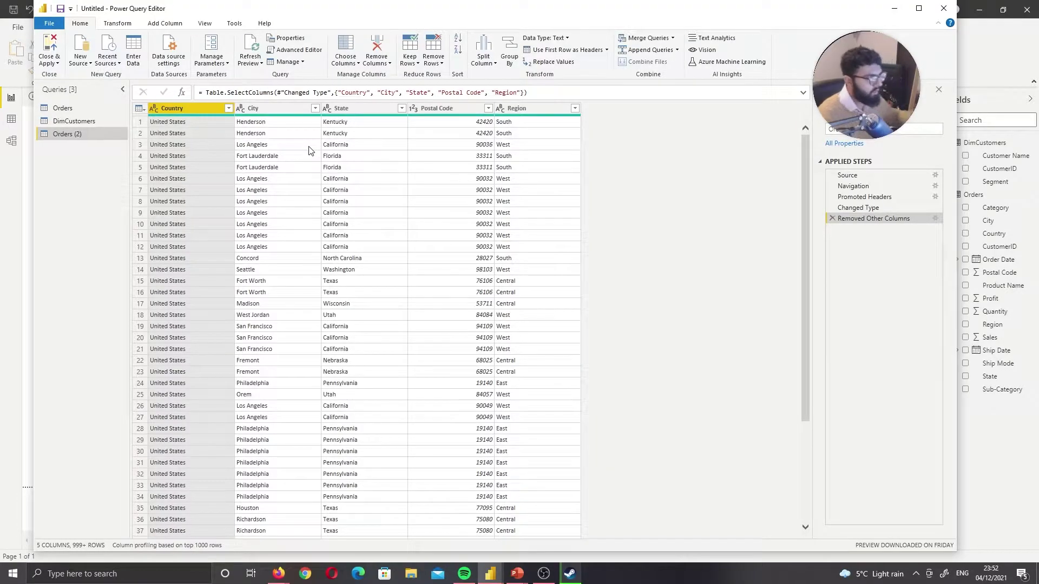
Rename the Orders (2) query as DimRegion
left_click(938, 128)
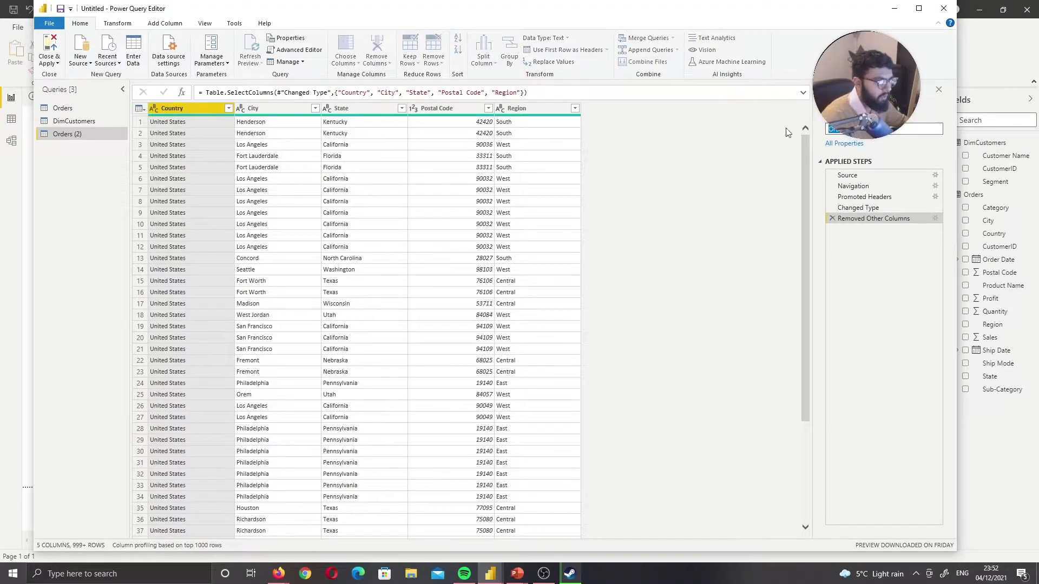
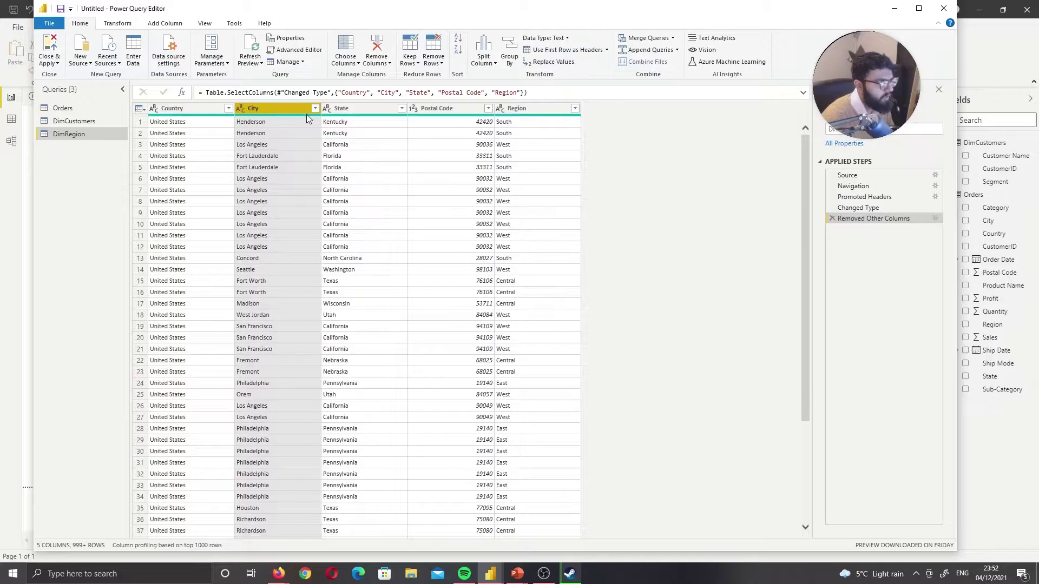
Try removing duplicate rows from DimRegion based on the City column, and delete that applied step
left_click(433, 60)
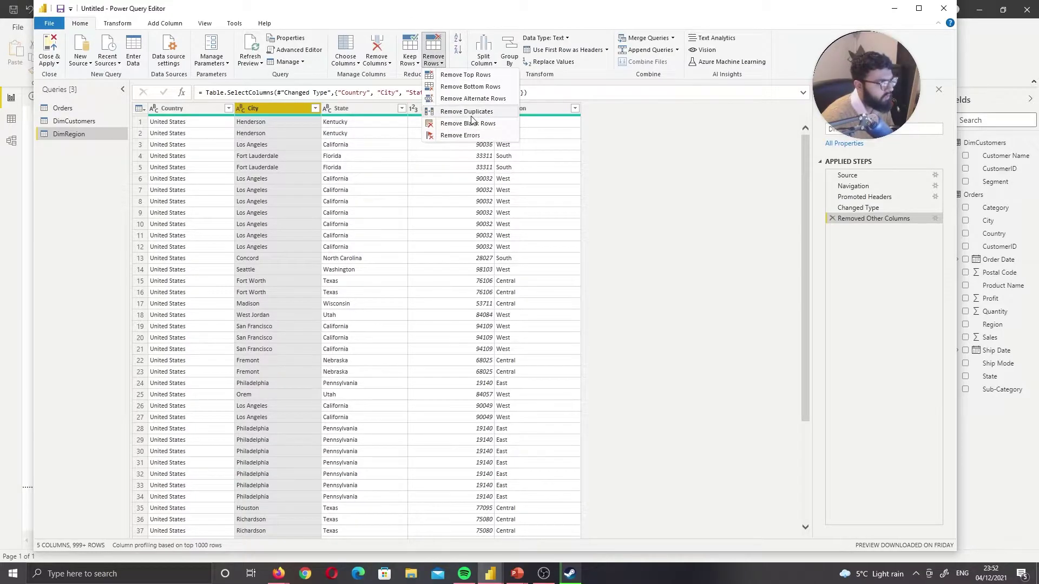
left_click(466, 111)
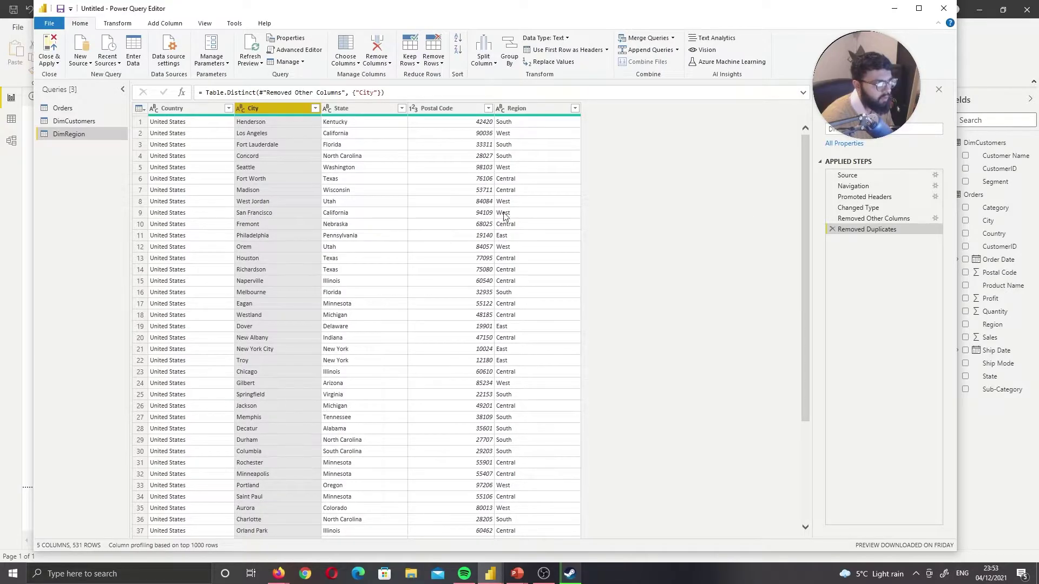
left_click(832, 230)
Filter City in DimRegion to Arvada, Asheville, Auburn, Belleville, Bloomington, Boca Raton, Bossier City and Brentwood
left_click(315, 109)
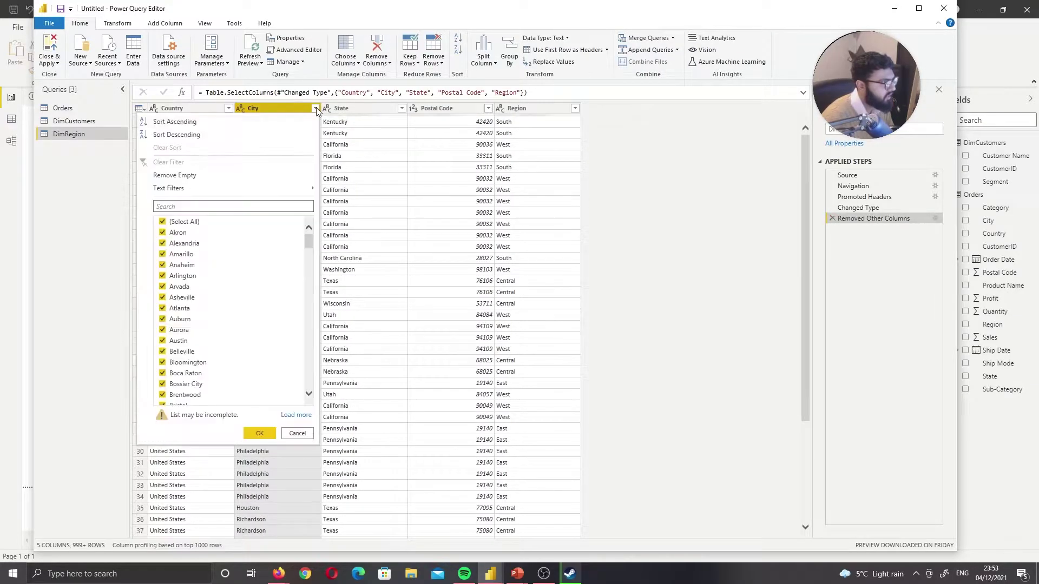
left_click(183, 223)
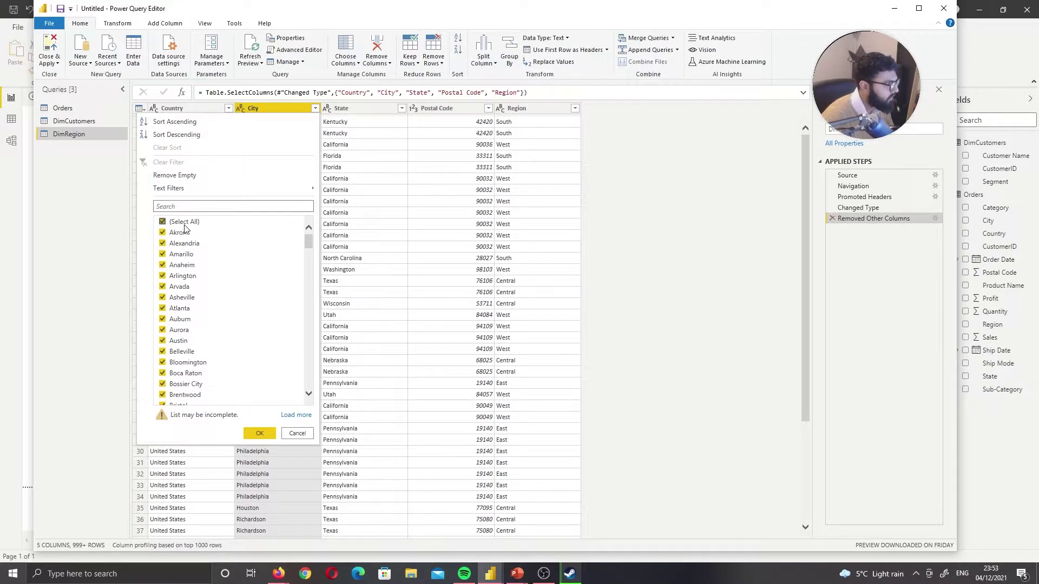
left_click(192, 287)
left_click(190, 298)
left_click(182, 320)
left_click(185, 352)
left_click(190, 373)
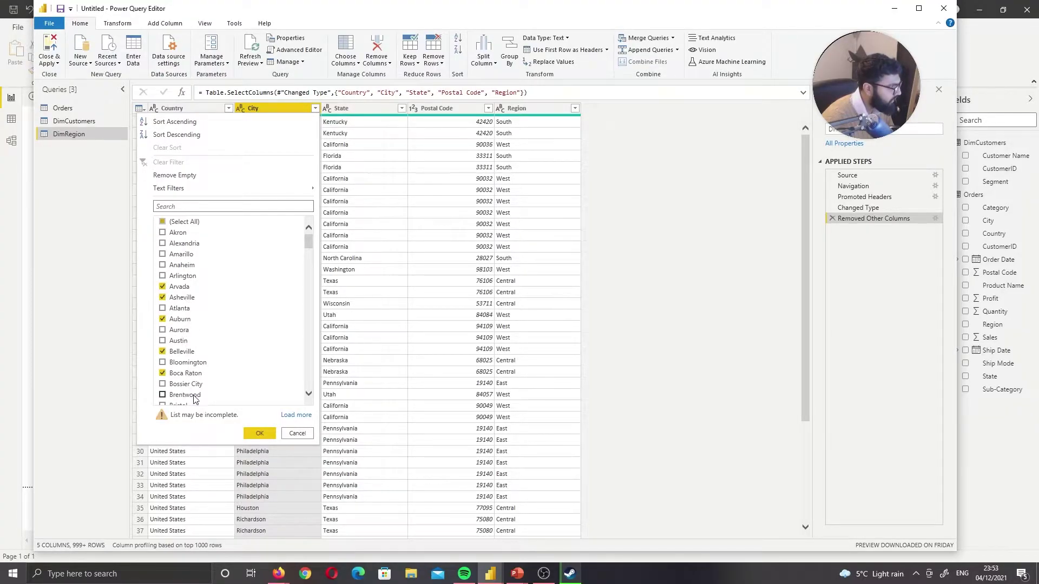
left_click(194, 396)
left_click(193, 385)
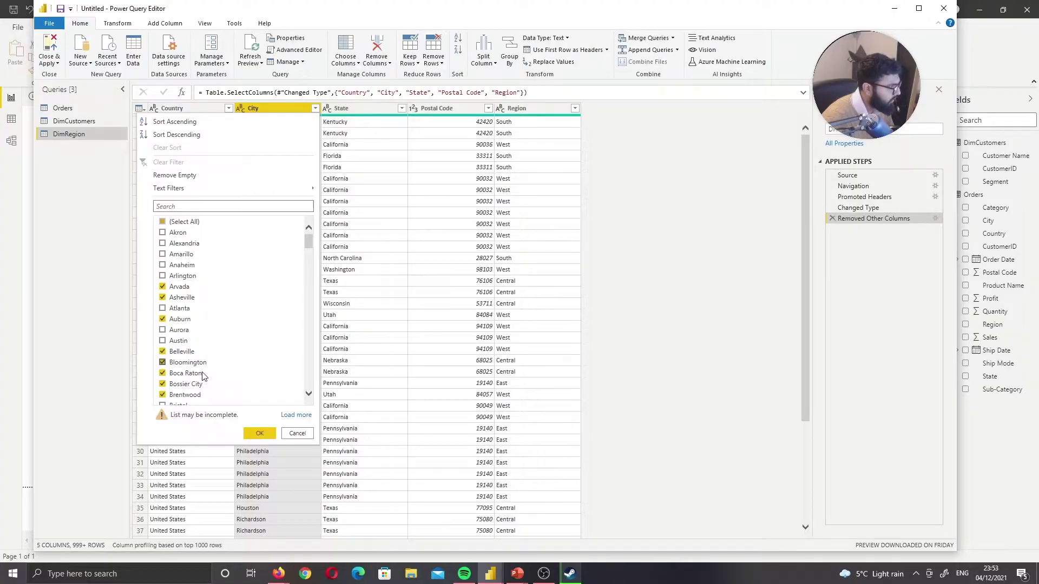
left_click(261, 434)
Compare the states listed against repeated city names such as Auburn and Bloomington, and delete the Filtered Rows step
left_click(268, 152)
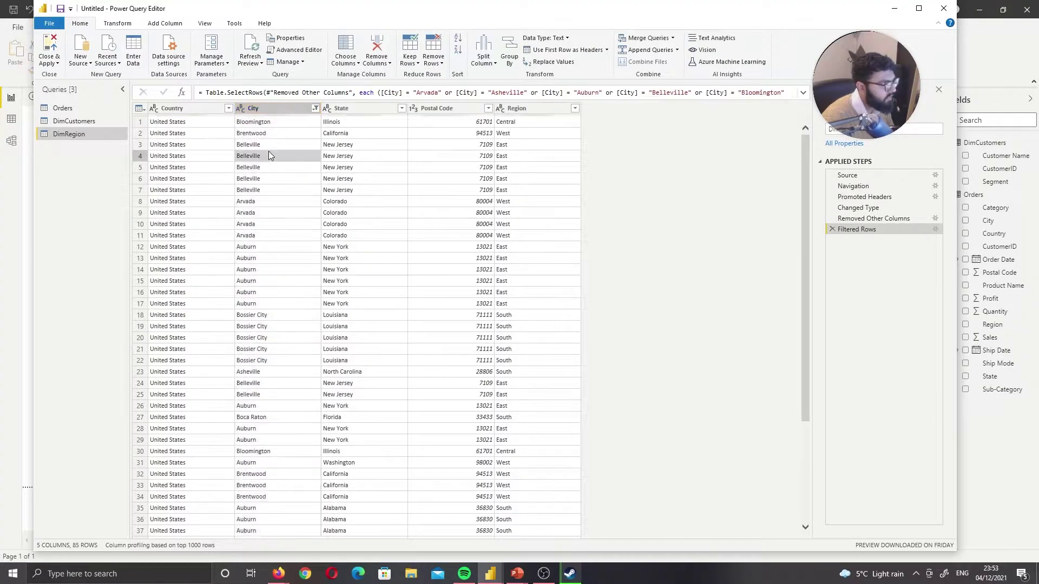
left_click(272, 247)
scroll(274, 284, "down", 2)
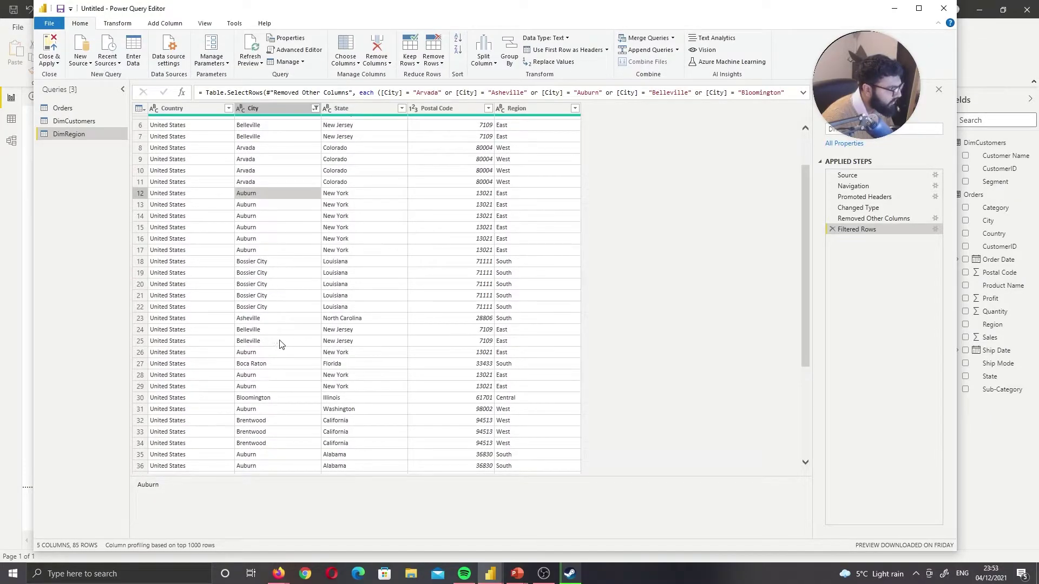
scroll(280, 344, "down", 8)
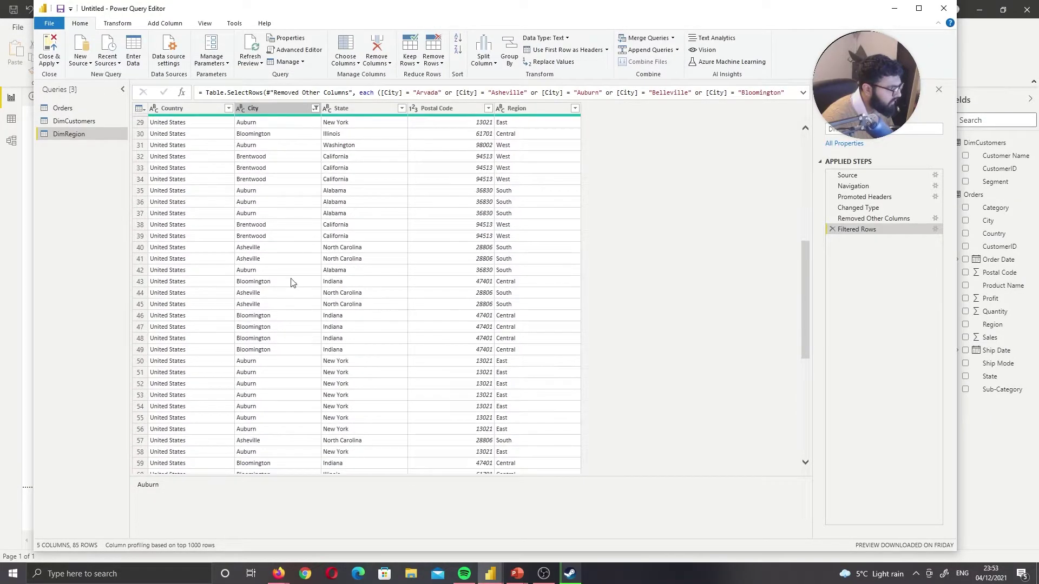
scroll(291, 282, "down", 2)
scroll(291, 282, "down", 2)
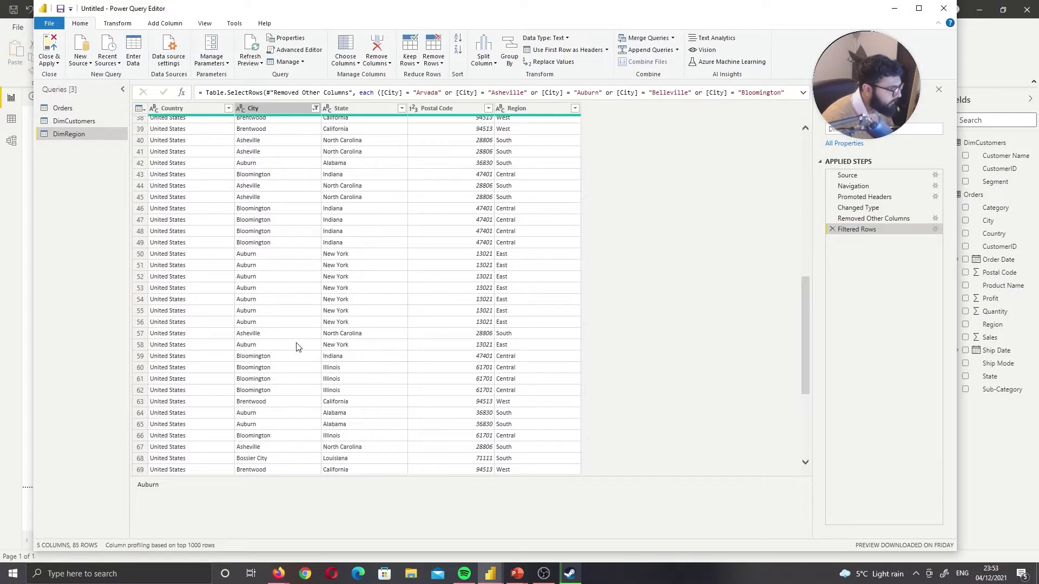
left_click(258, 359)
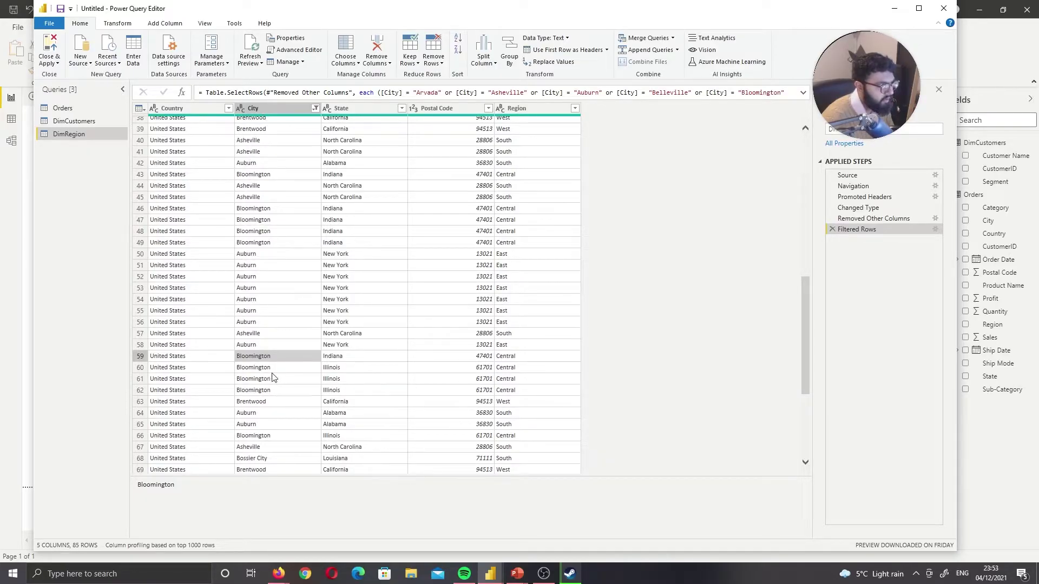
left_click(342, 359)
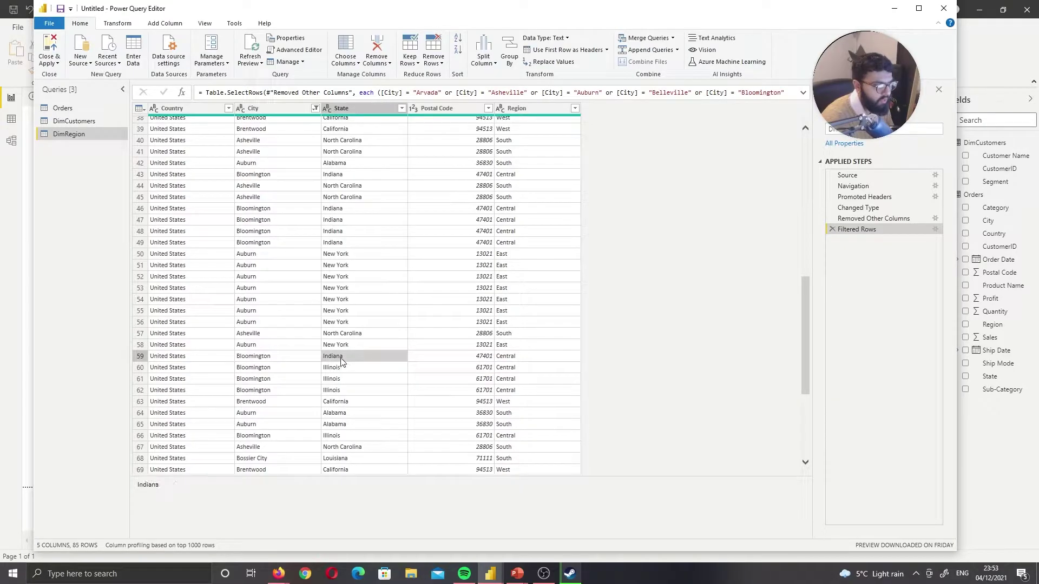
left_click(832, 229)
Remove duplicate rows from DimRegion based on the Postal Code column
left_click(437, 108)
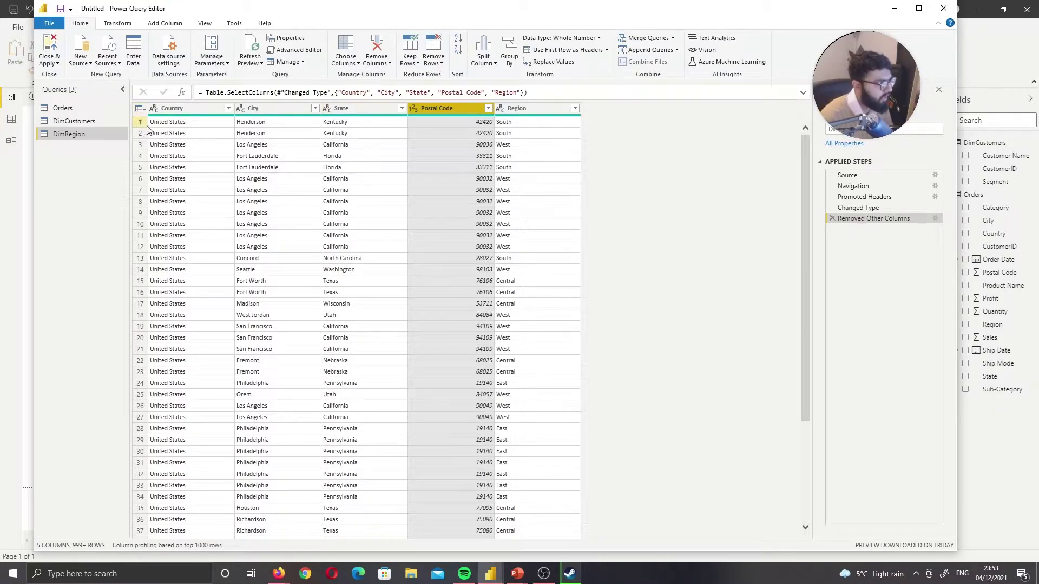
left_click(431, 61)
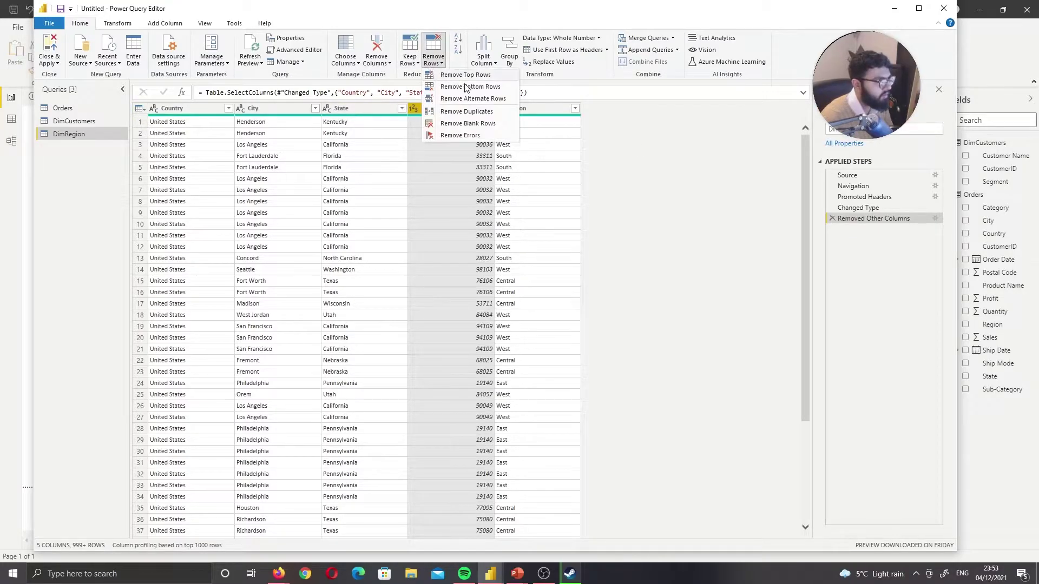
left_click(473, 112)
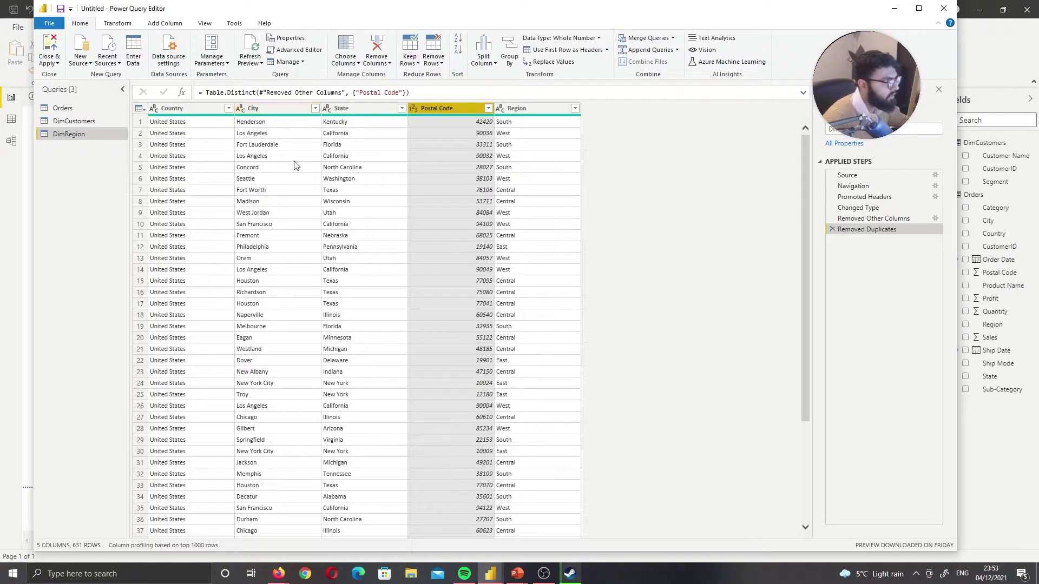
Add an index column starting from 1 to DimRegion and rename it RegionID
left_click(164, 23)
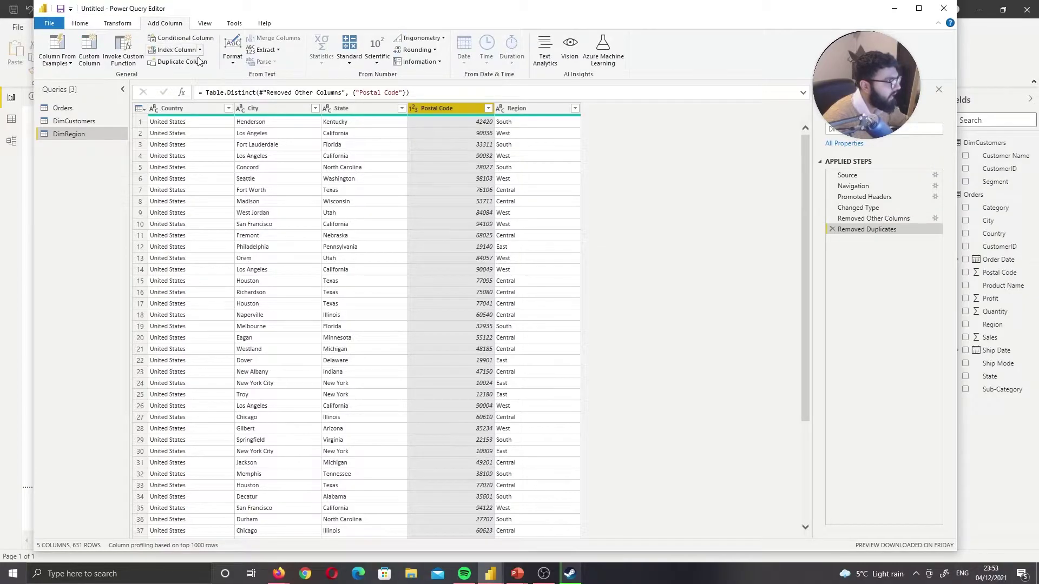
left_click(200, 50)
left_click(186, 76)
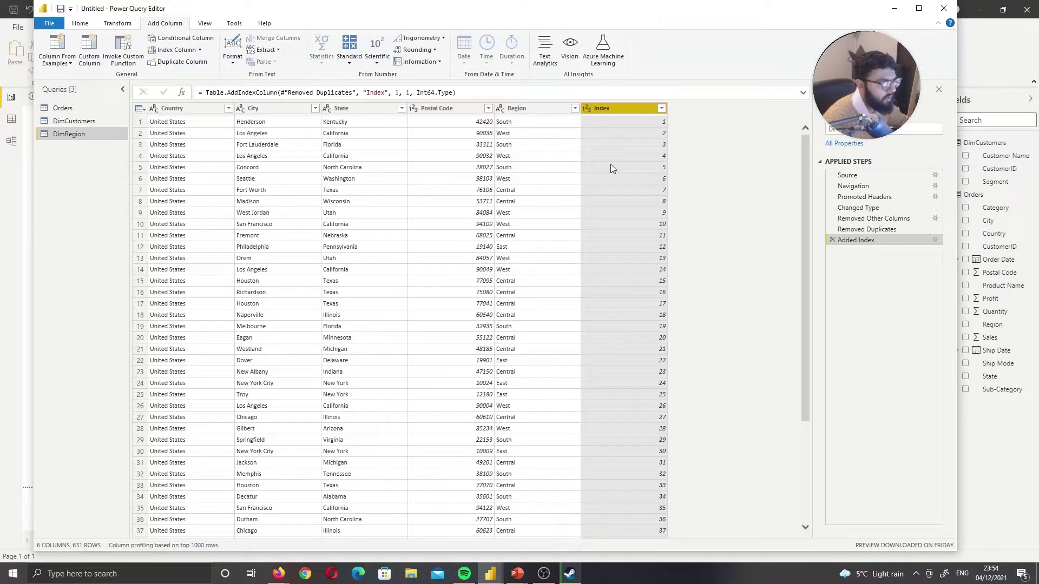
double_click(605, 109)
type("RegionID")
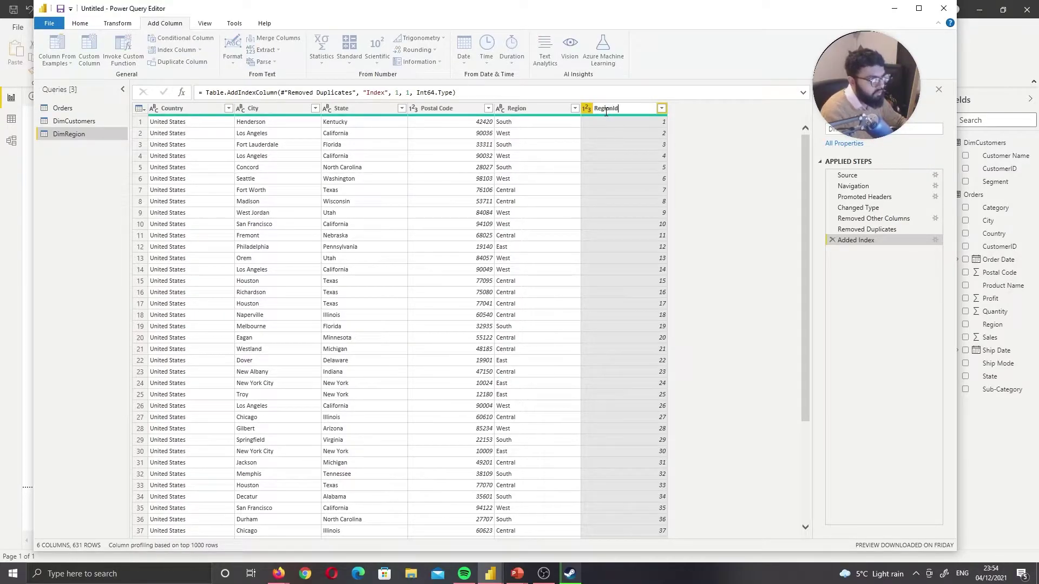
key("Return")
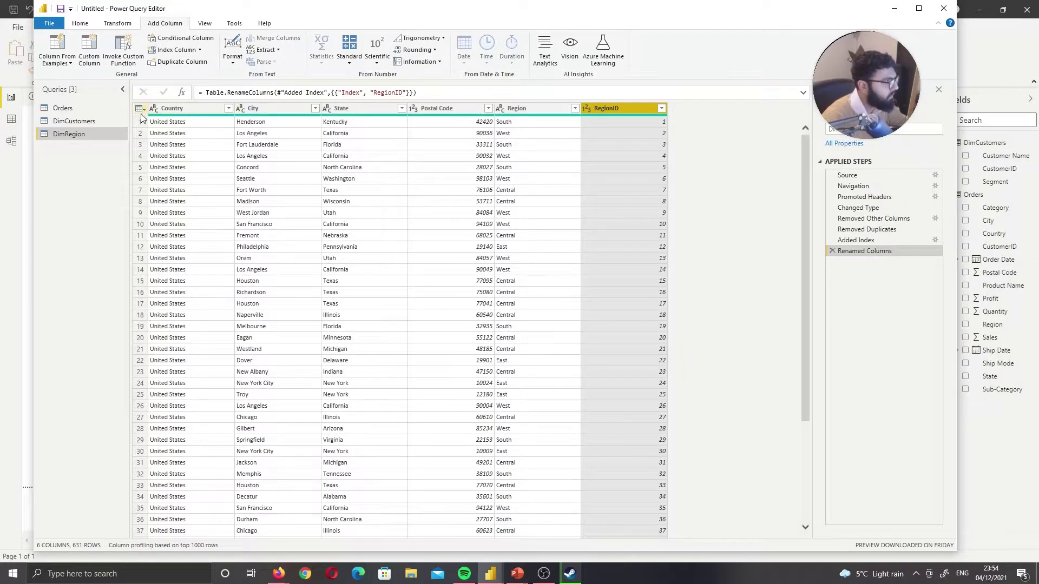
Merge DimRegion into the Orders query, matching both tables on Postal Code with a left outer join
left_click(63, 107)
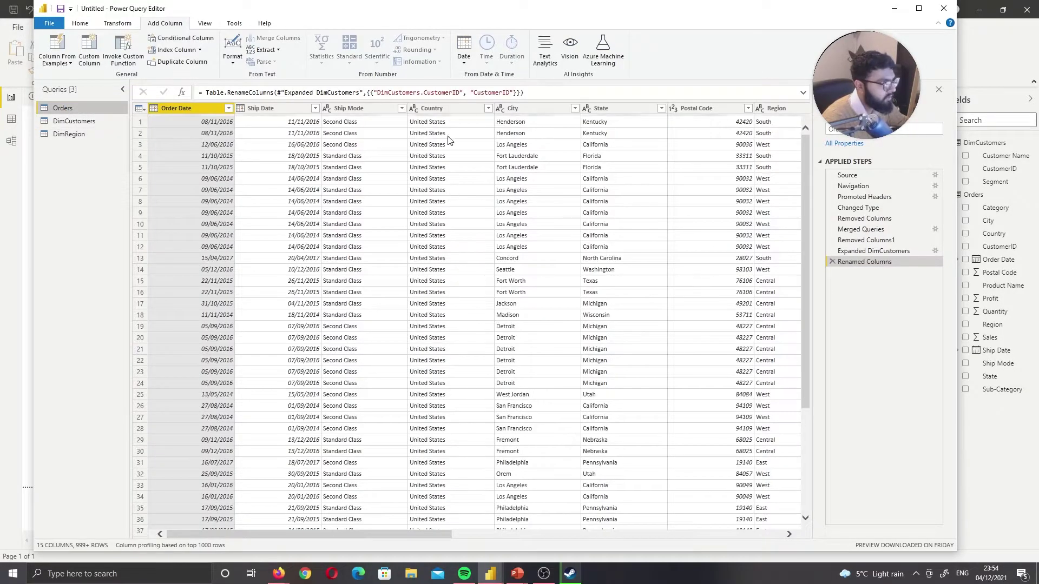
left_click(451, 109)
left_click(80, 24)
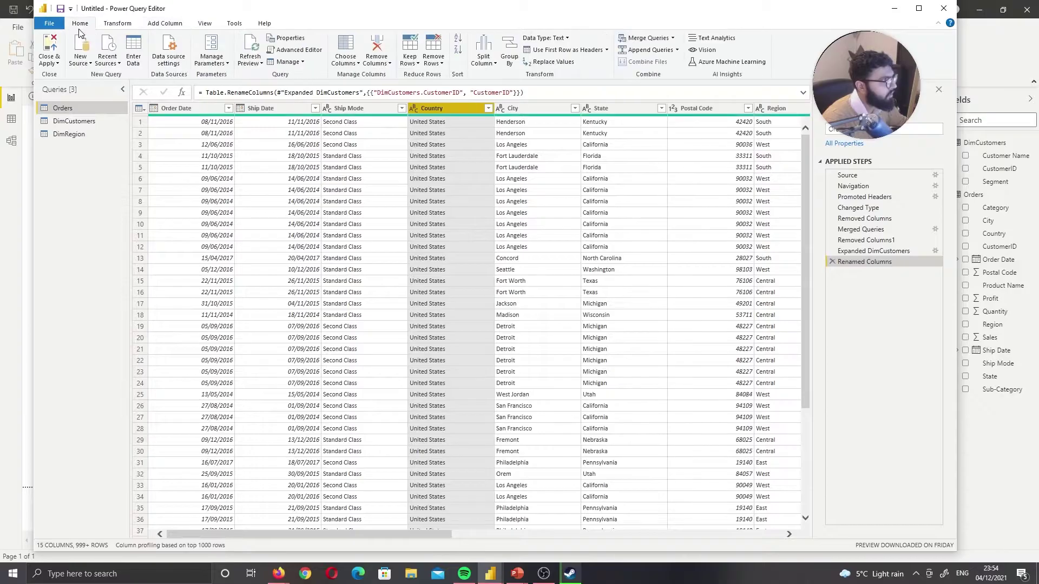
left_click(644, 38)
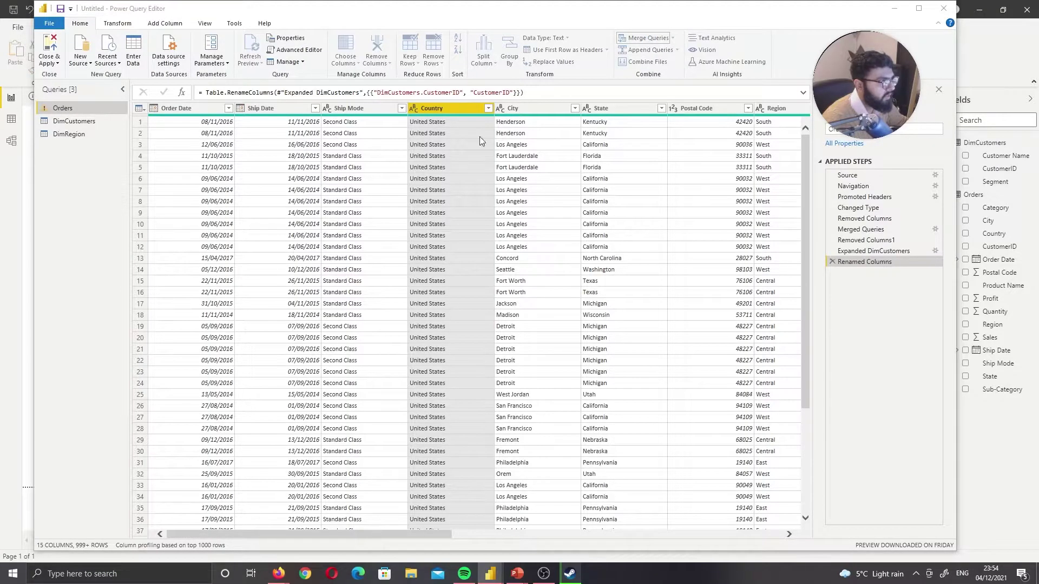
left_click(379, 270)
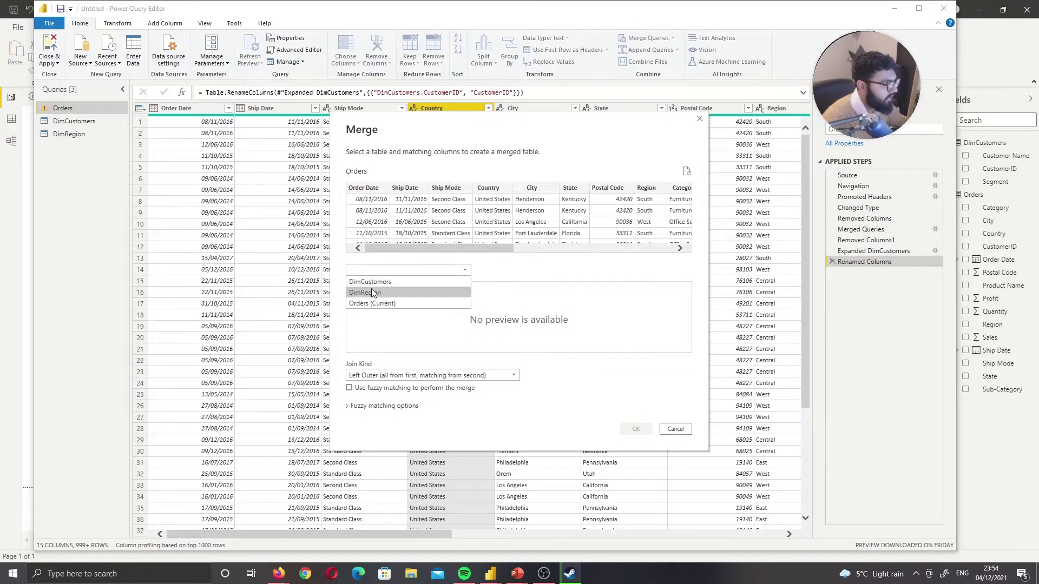
left_click(371, 293)
scroll(428, 205, "right", 1)
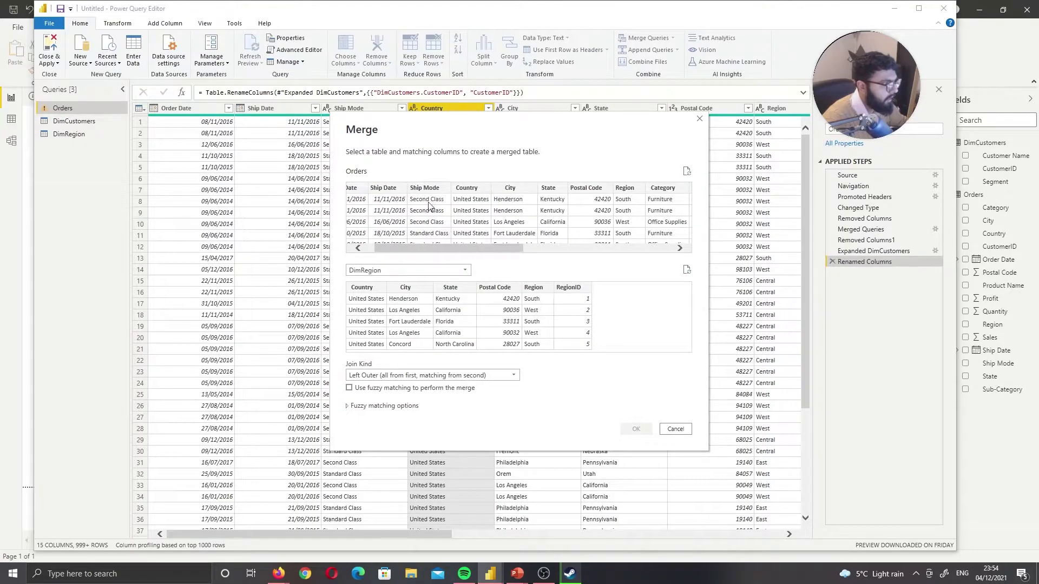
left_click(598, 192)
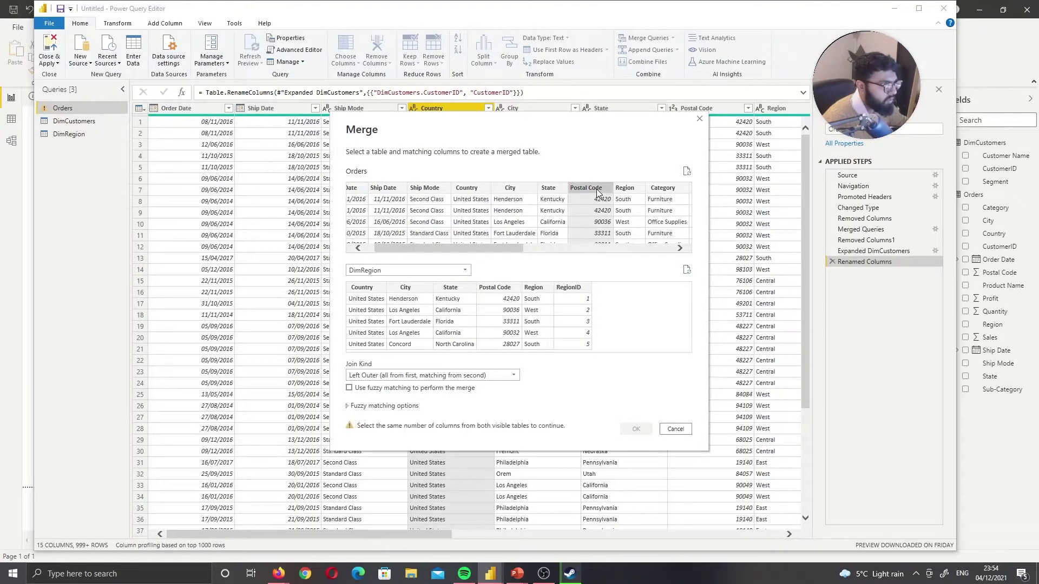
left_click(496, 288)
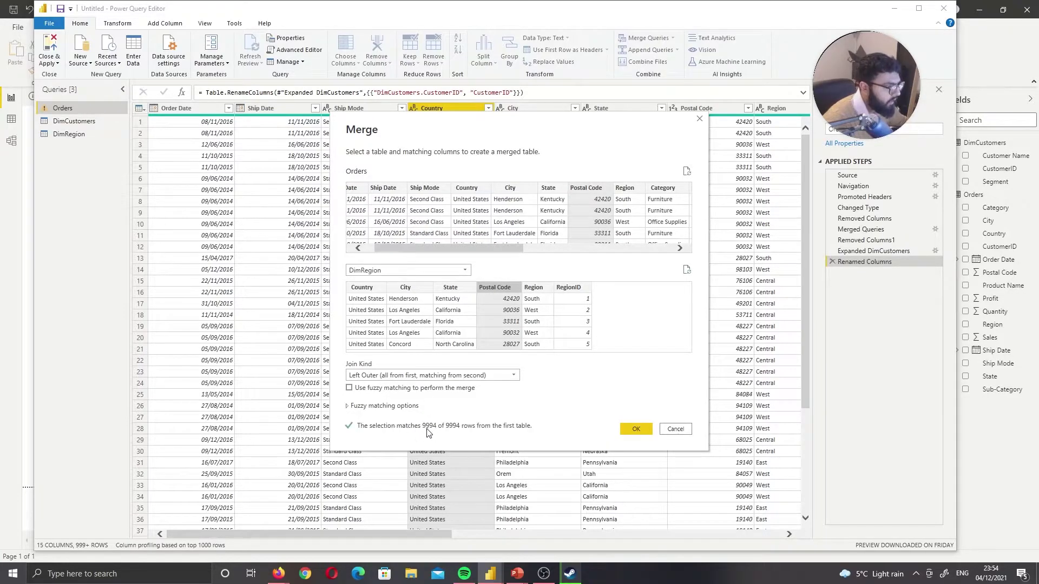
left_click(635, 429)
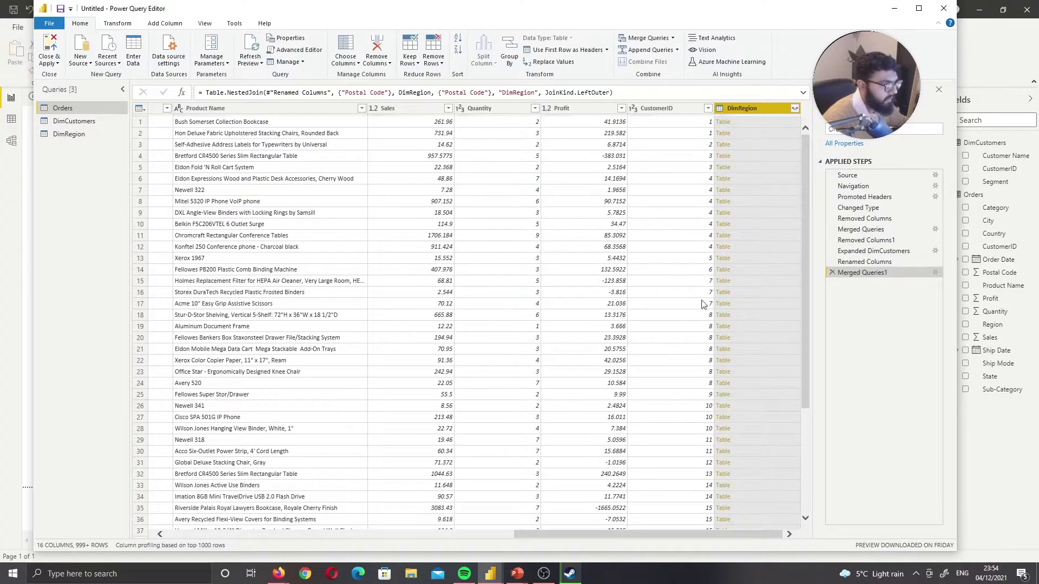
Remove the Country, City, State, Postal Code and Region columns from the Orders query
left_click_drag(599, 535, 340, 535)
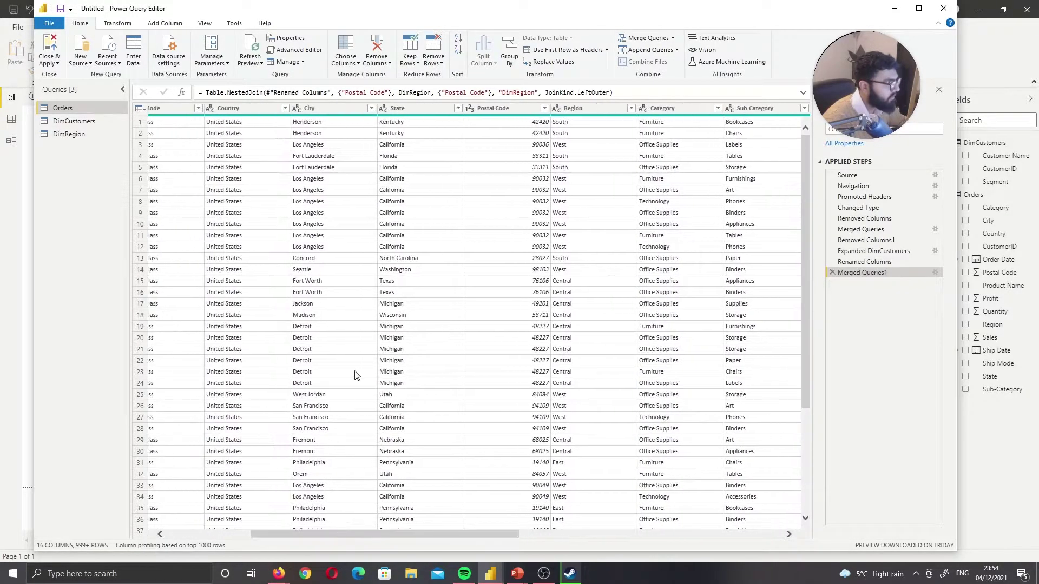
left_click(242, 103)
left_click(577, 112, "shift")
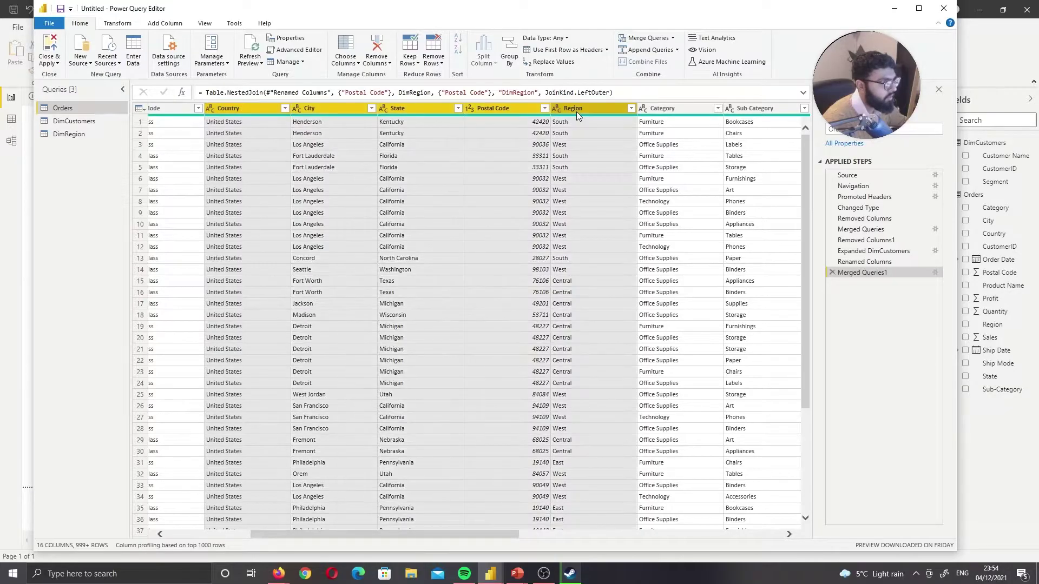
right_click(577, 112)
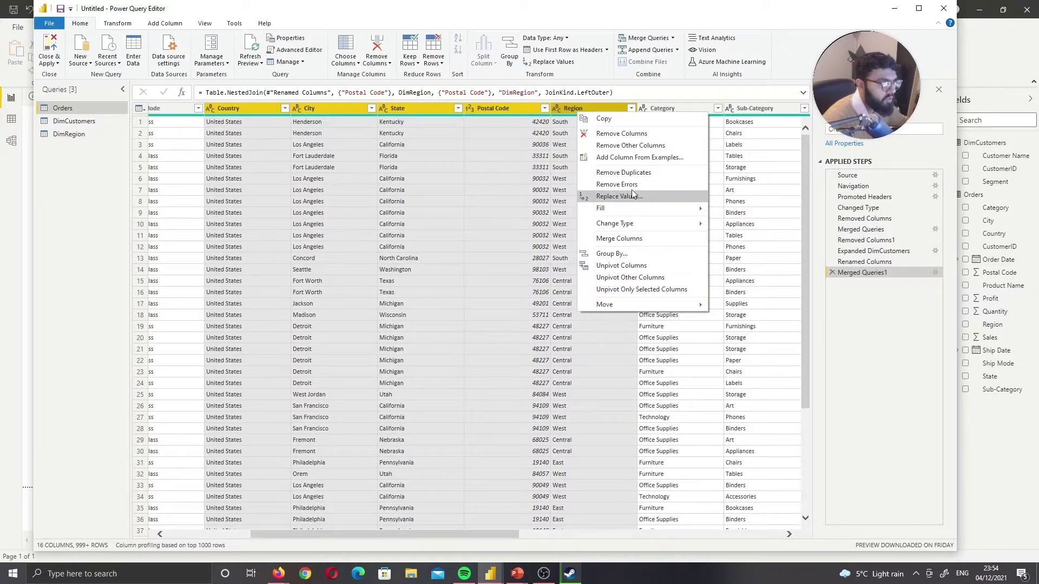
left_click(622, 134)
Expand the merged DimRegion column in Orders to include only RegionID, keeping the original column name as prefix
left_click_drag(471, 536, 591, 536)
left_click(794, 108)
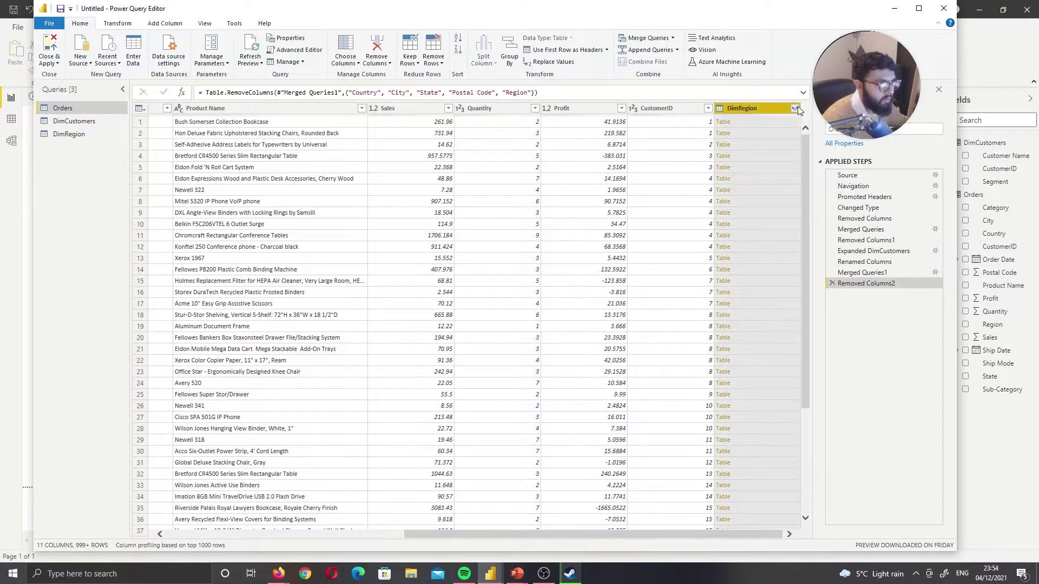
left_click(656, 228)
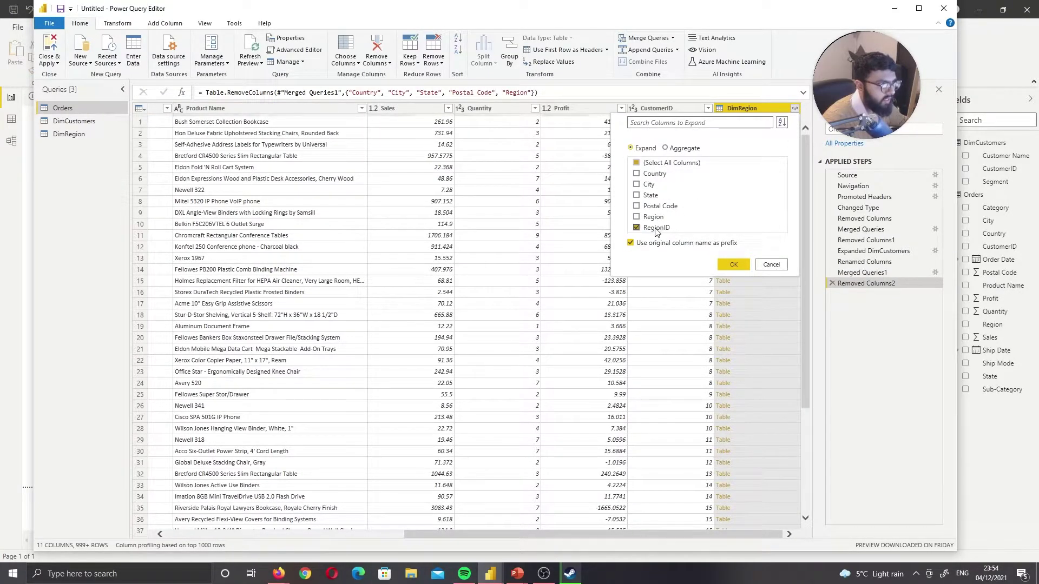
left_click(732, 263)
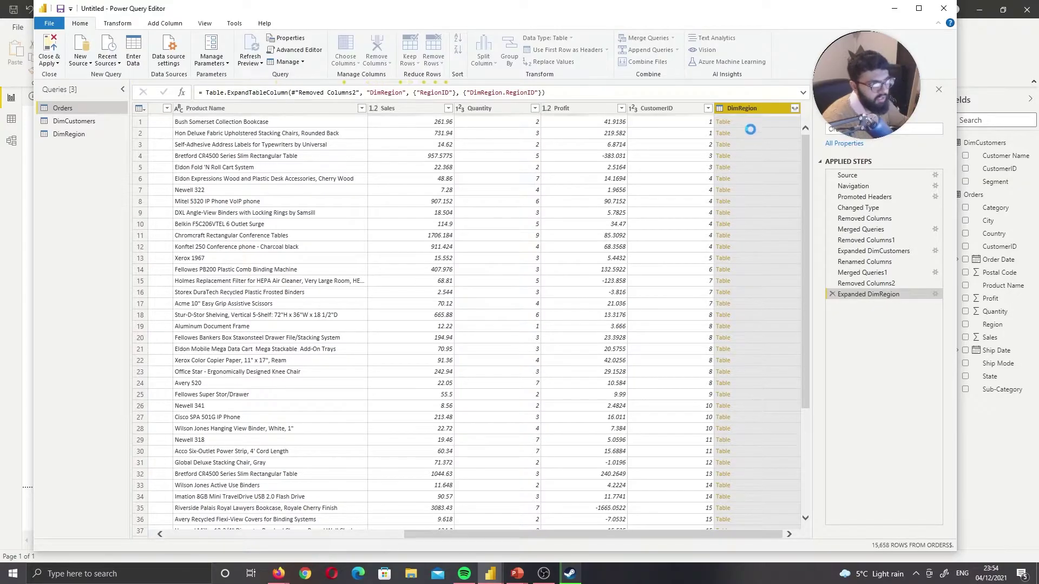
Rename the expanded DimRegion.RegionID column in the Orders query to RegionID
double_click(756, 112)
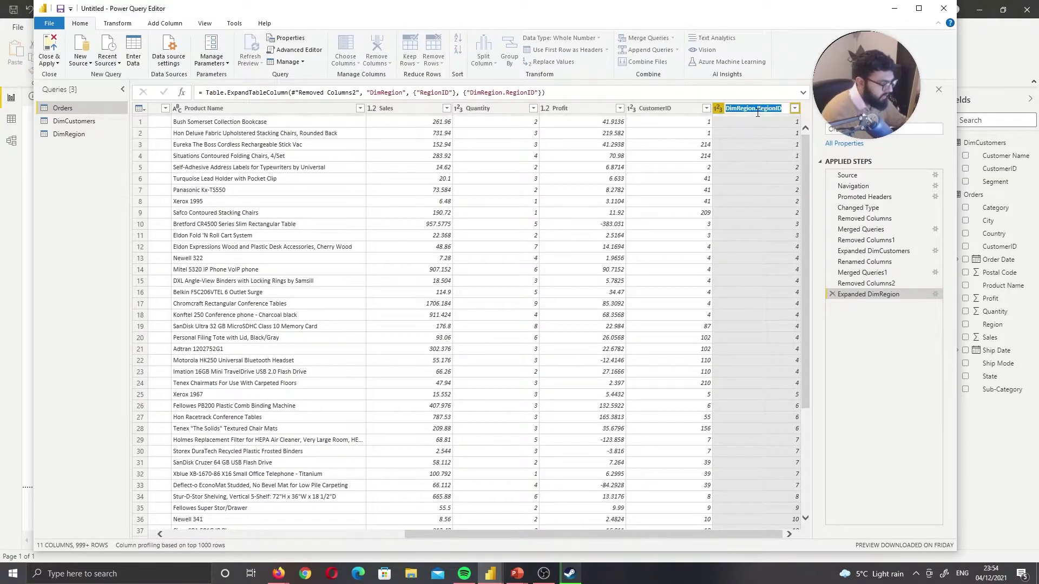
type("RegionID")
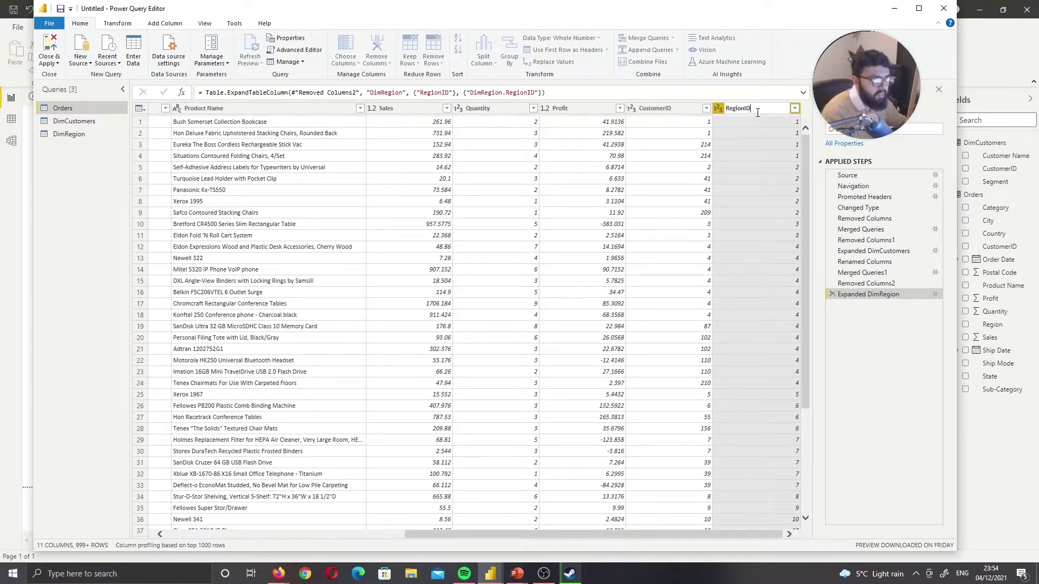
key("Return")
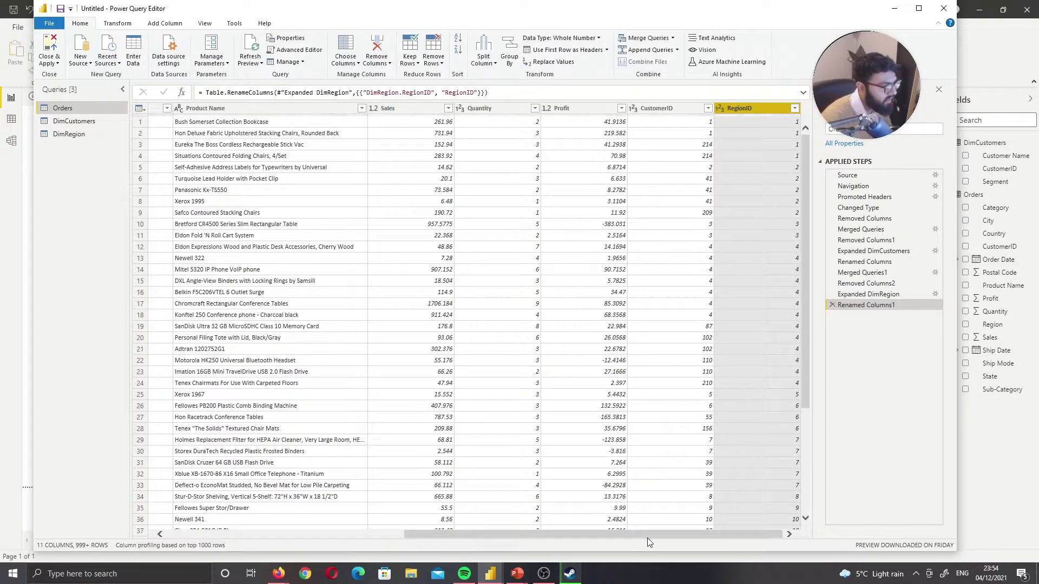
Review the remaining columns of the Orders query and duplicate the query
left_click_drag(647, 536, 615, 537)
left_click(69, 134)
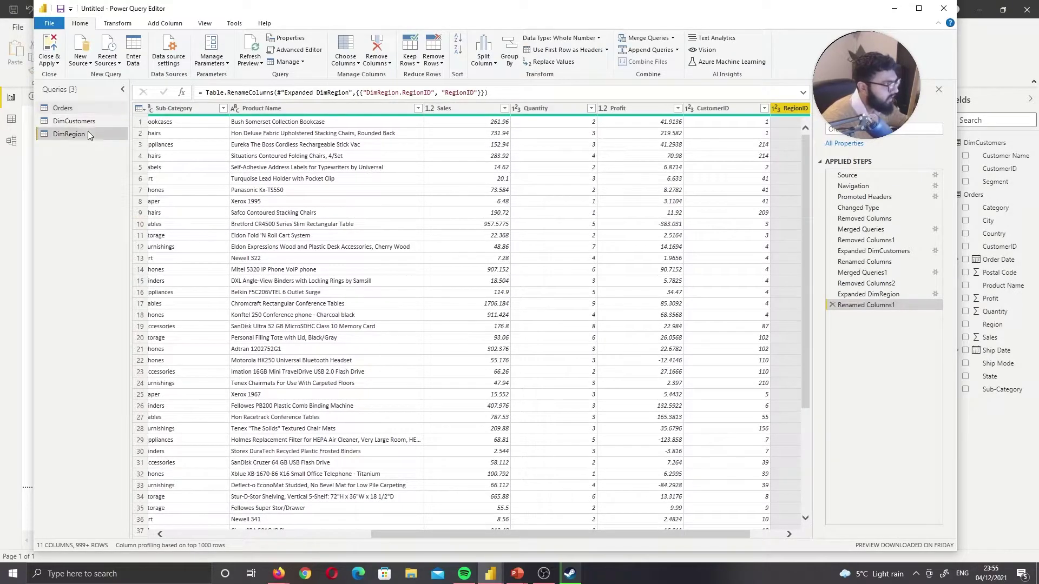
left_click(63, 107)
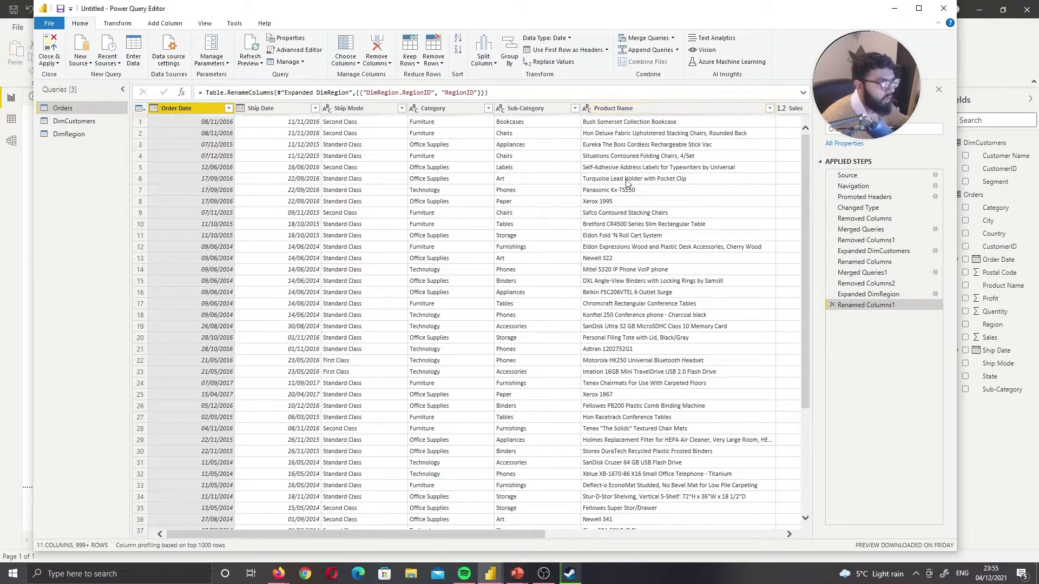
left_click_drag(530, 535, 602, 533)
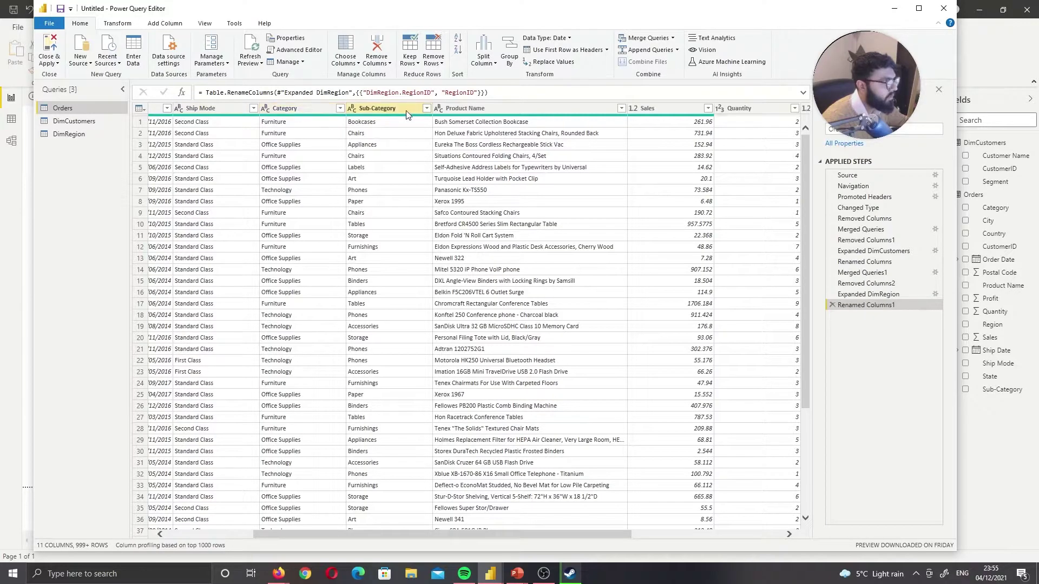
right_click(68, 108)
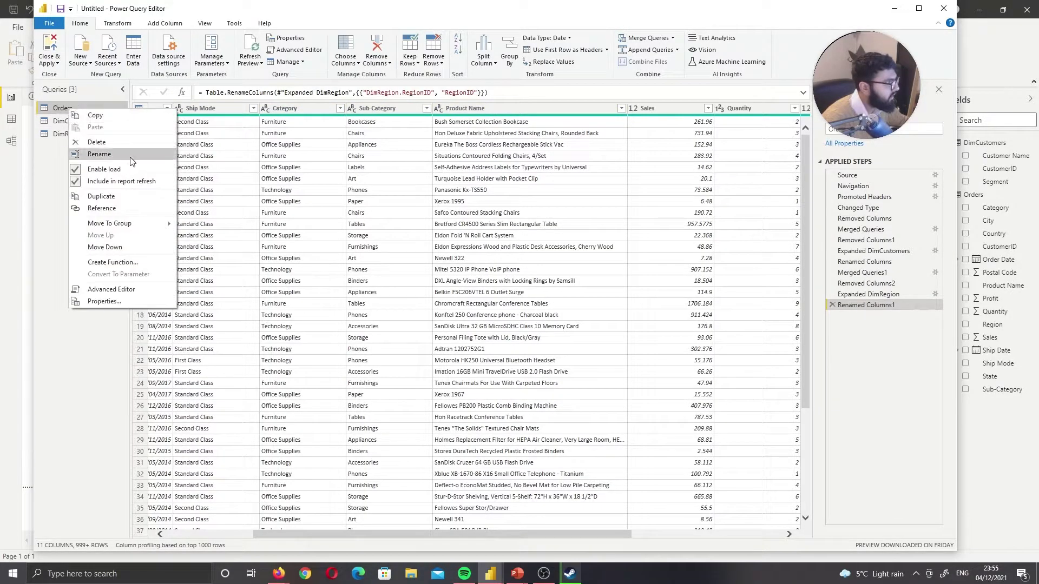
left_click(123, 206)
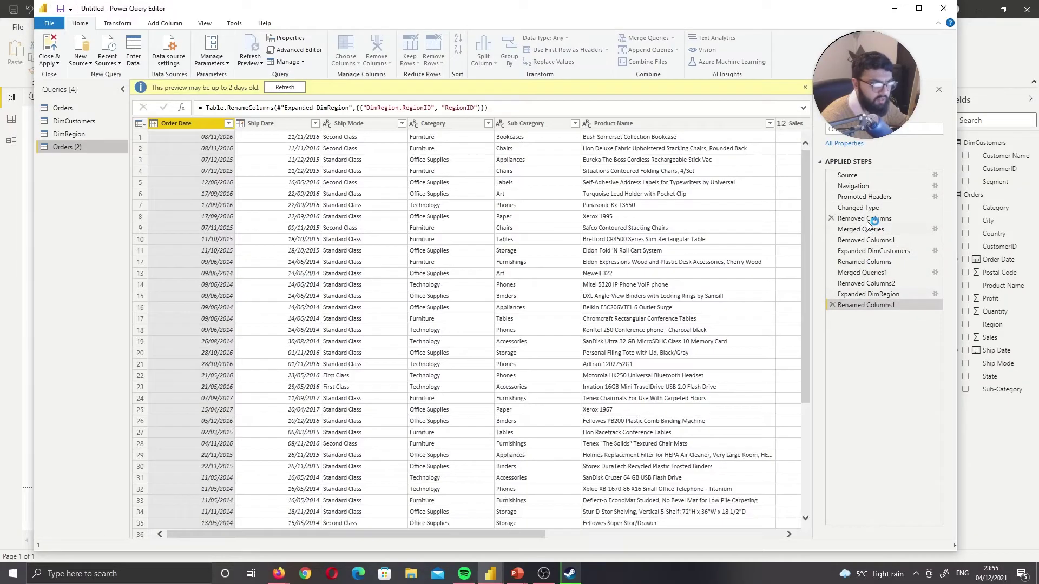
Delete the first Removed Columns step and every step after it from the duplicated Orders query
right_click(863, 220)
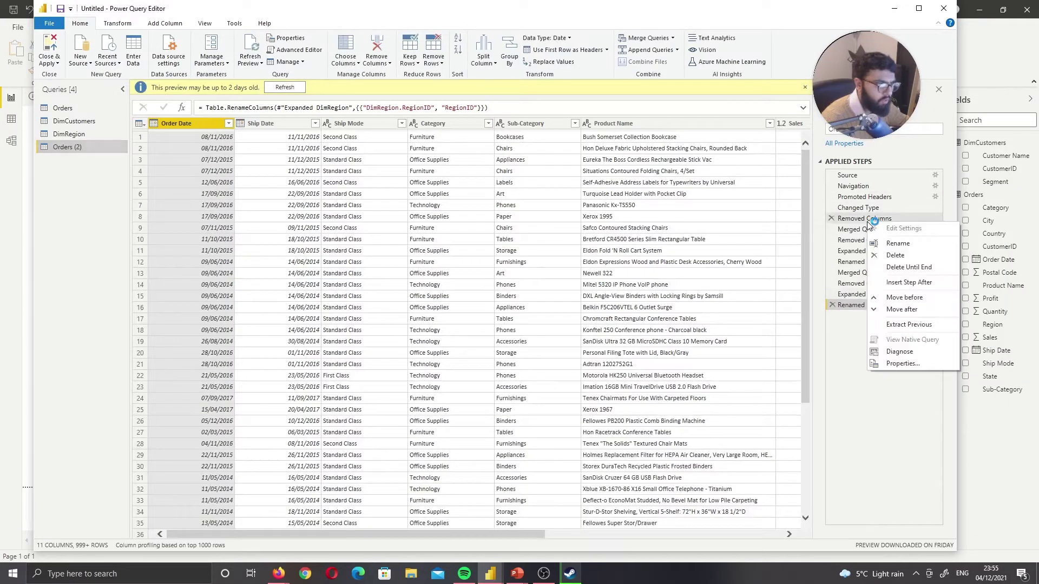
left_click(864, 219)
right_click(863, 221)
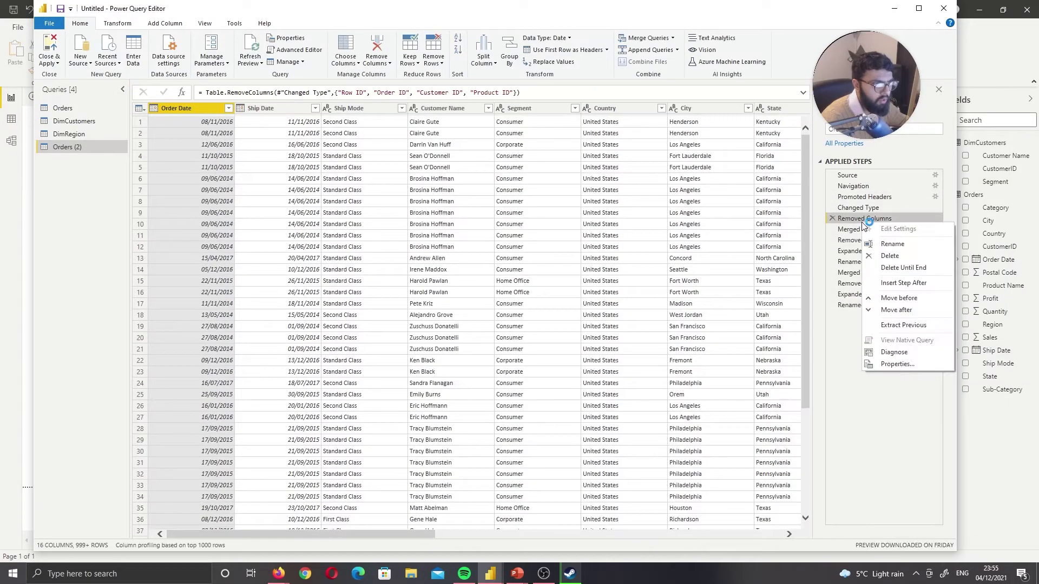
left_click(895, 267)
left_click(575, 308)
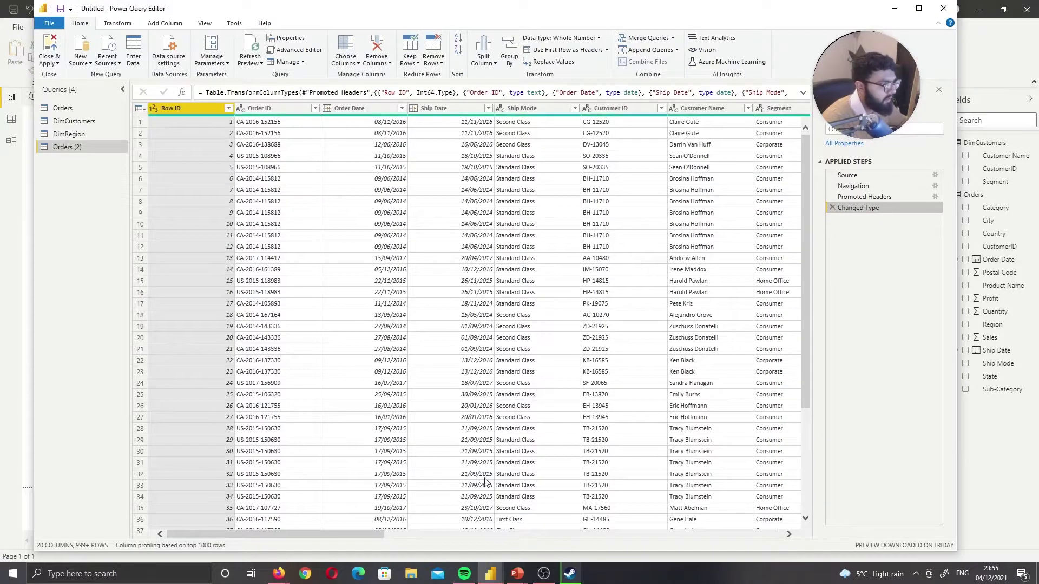
Rename the duplicated query DimProducts and remove all columns except Category, Sub-Category and Product Name
left_click_drag(368, 537, 722, 543)
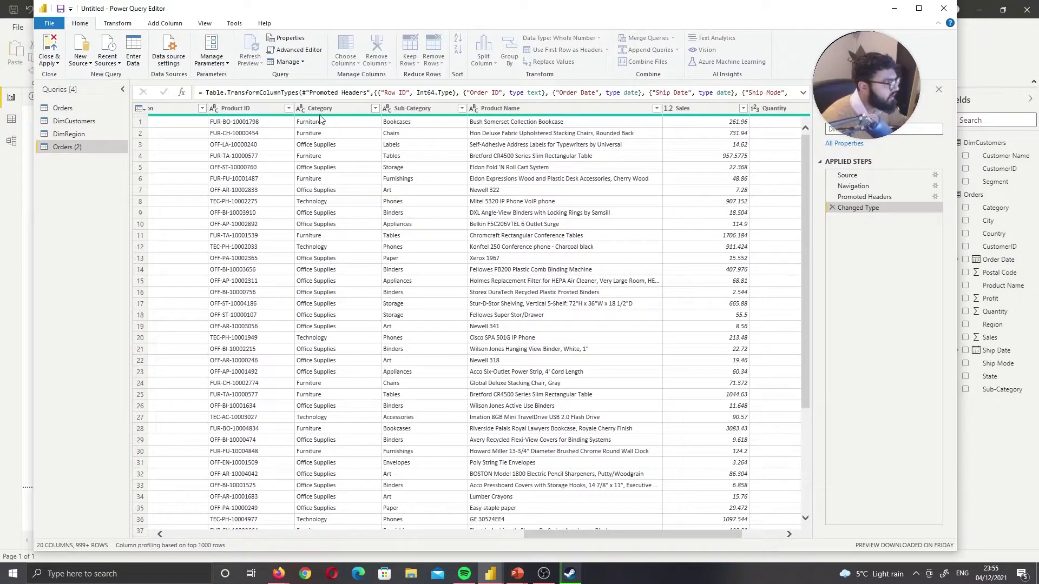
left_click(244, 107)
left_click_drag(582, 533, 540, 533)
left_click(458, 108)
left_click(540, 111)
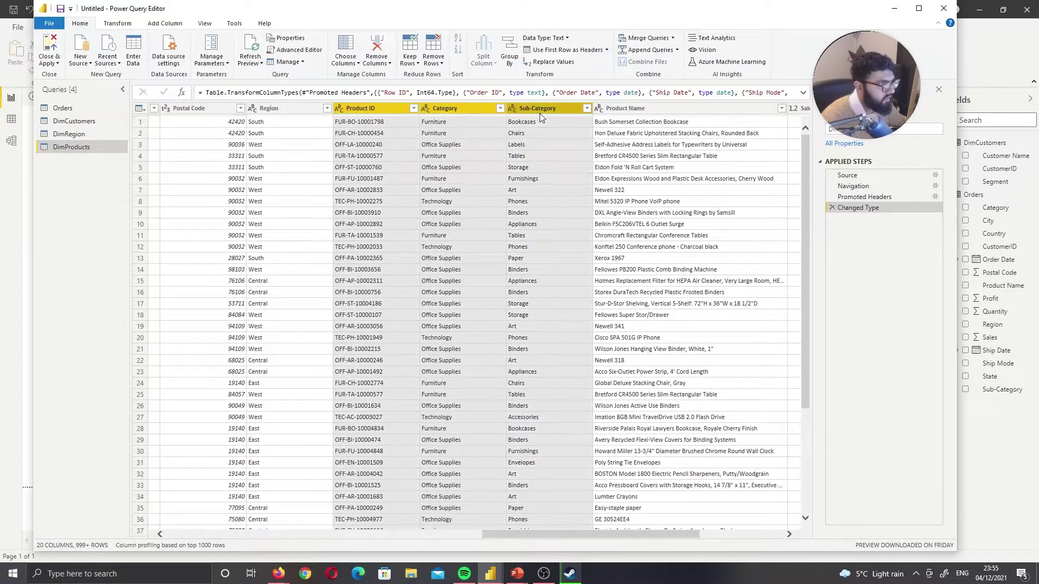
left_click(644, 109)
left_click_drag(644, 109, 523, 108)
left_click(459, 108)
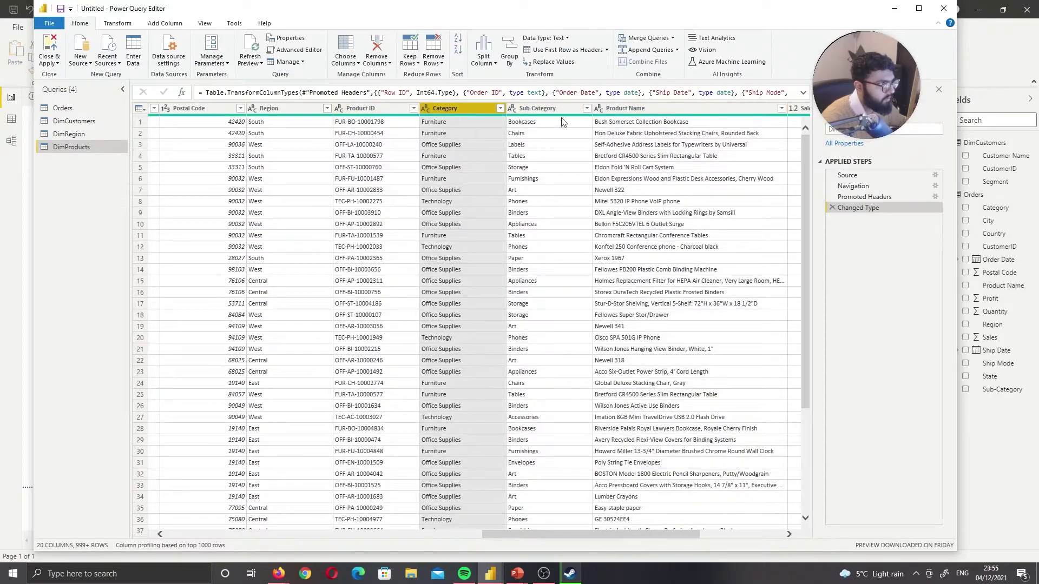
left_click(654, 108, "shift")
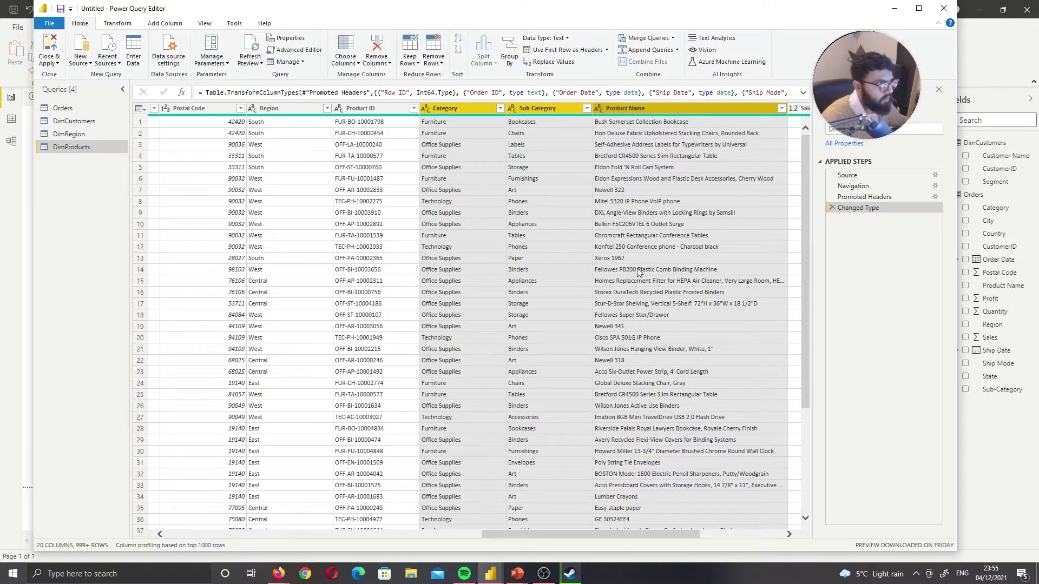
right_click(615, 108)
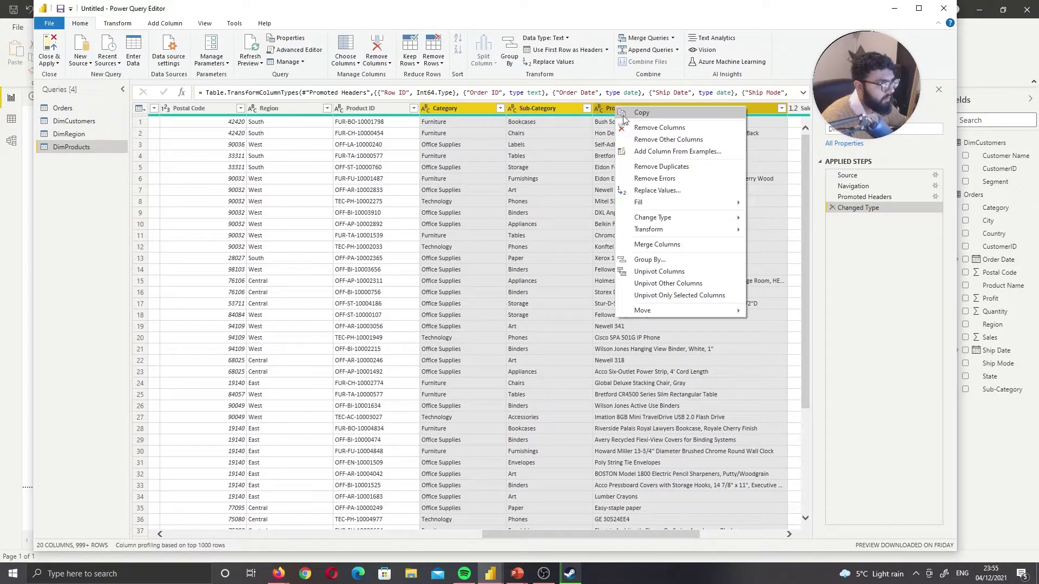
left_click(654, 138)
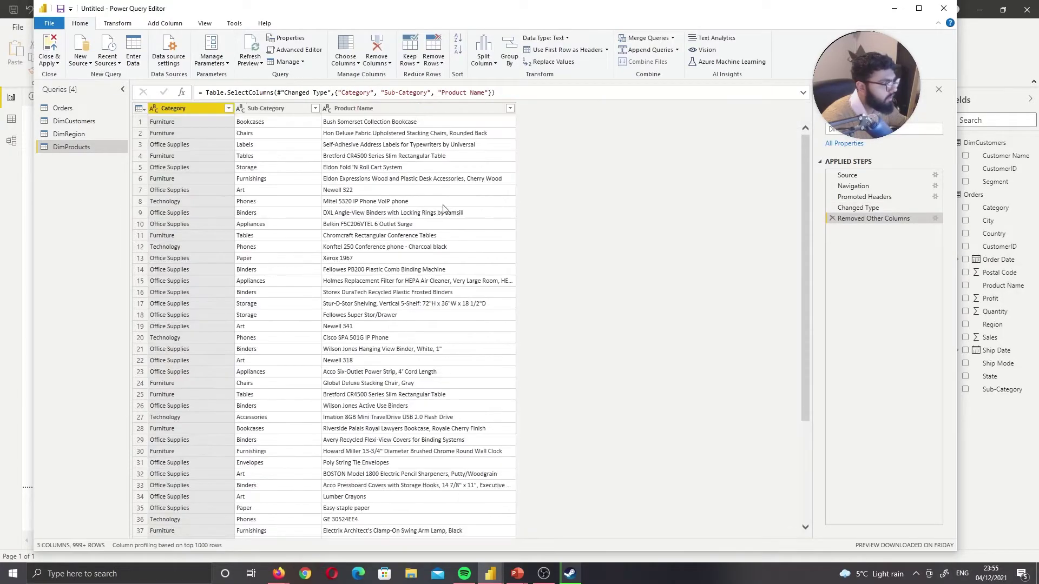
Filter the Category column of DimProducts to Furniture to inspect its products, and clear the filter again
left_click(288, 192)
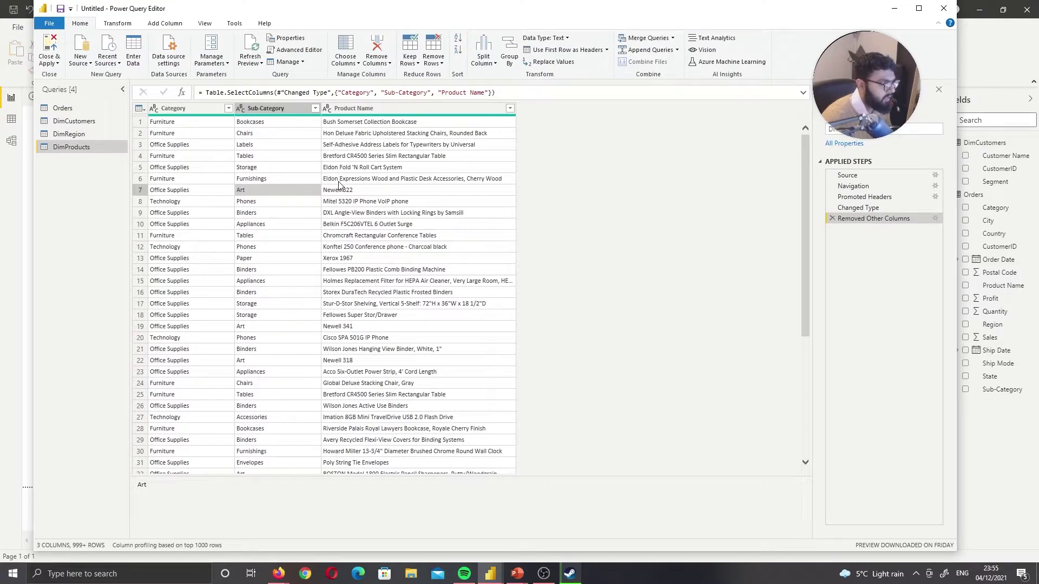
left_click(172, 112)
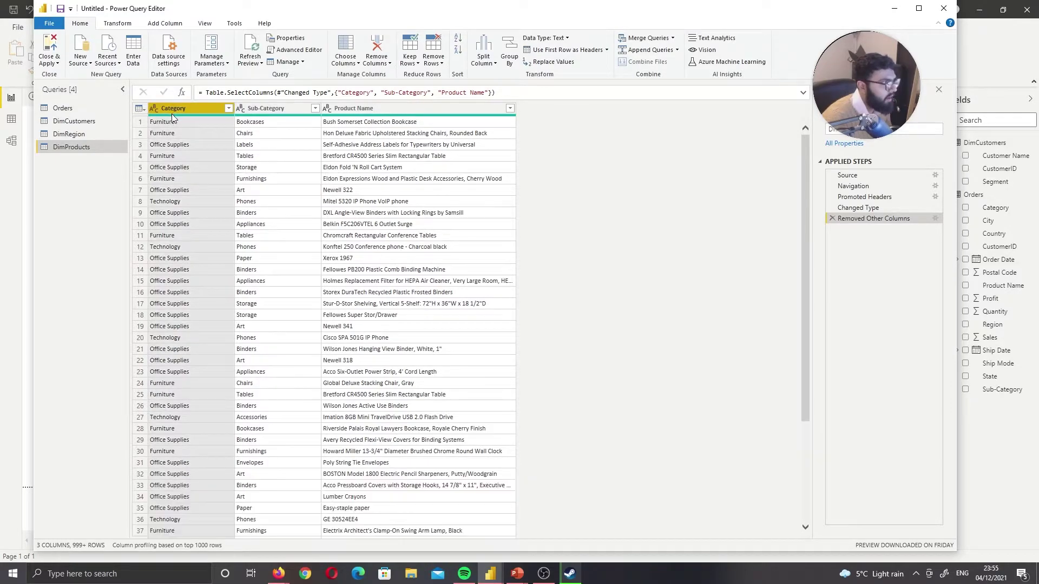
left_click(228, 109)
left_click(94, 222)
left_click(94, 232)
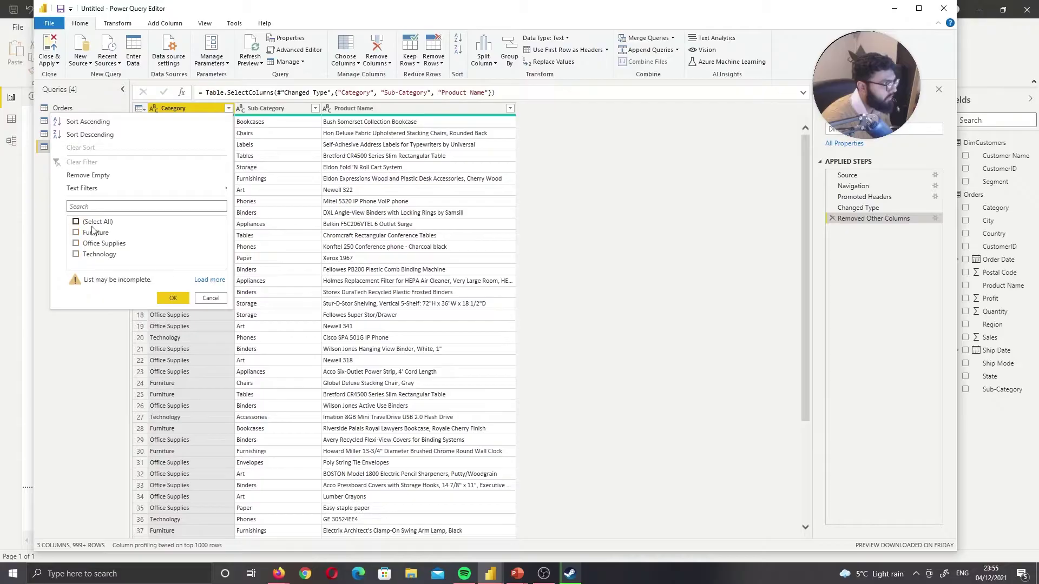
left_click(173, 298)
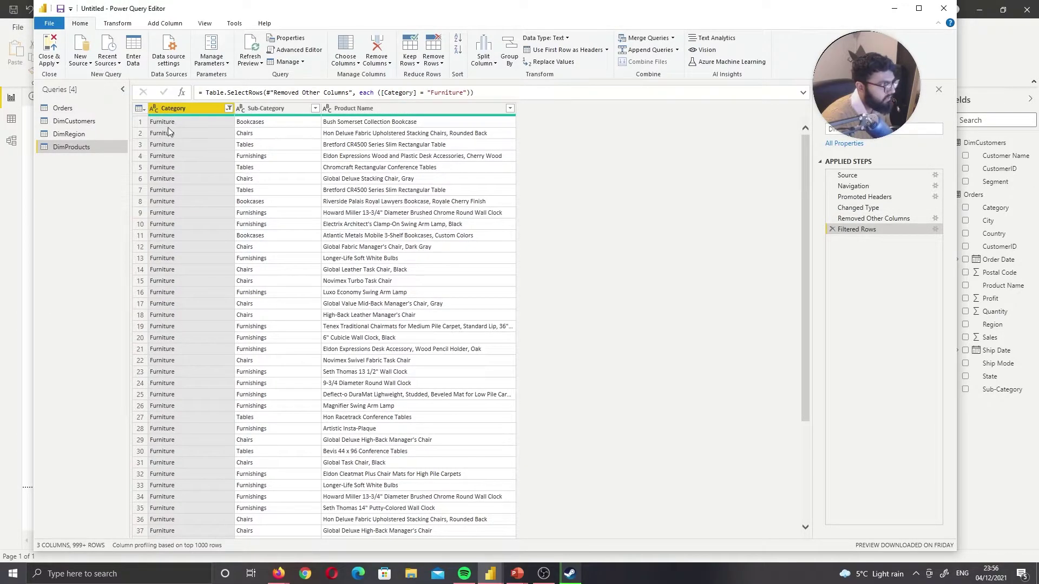
left_click(228, 108)
left_click(94, 168)
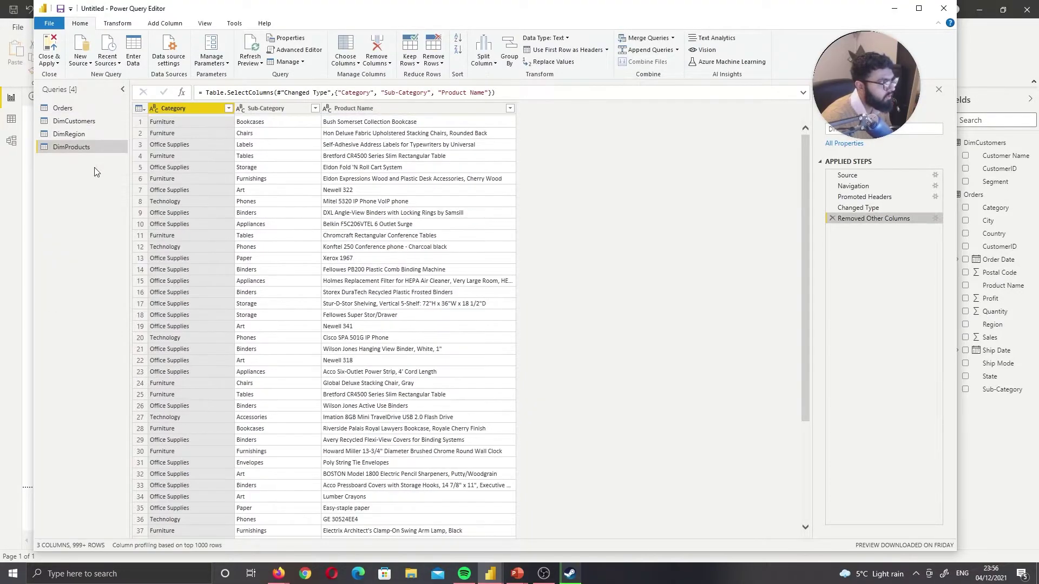
Filter the Sub-Category column of DimProducts to Accessories to inspect its products, and restore all values
left_click(282, 113)
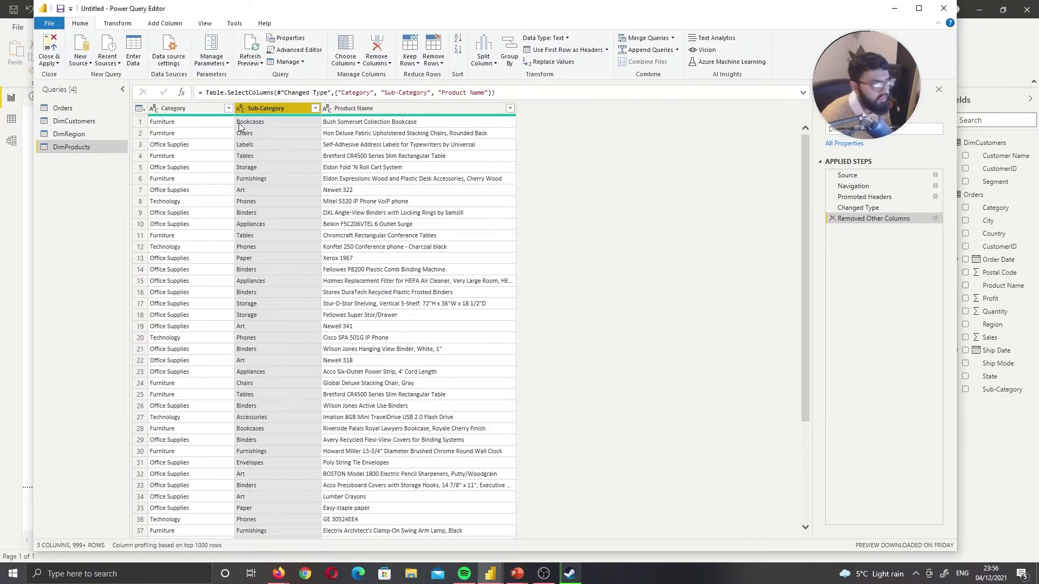
left_click(314, 109)
left_click(191, 222)
left_click(191, 233)
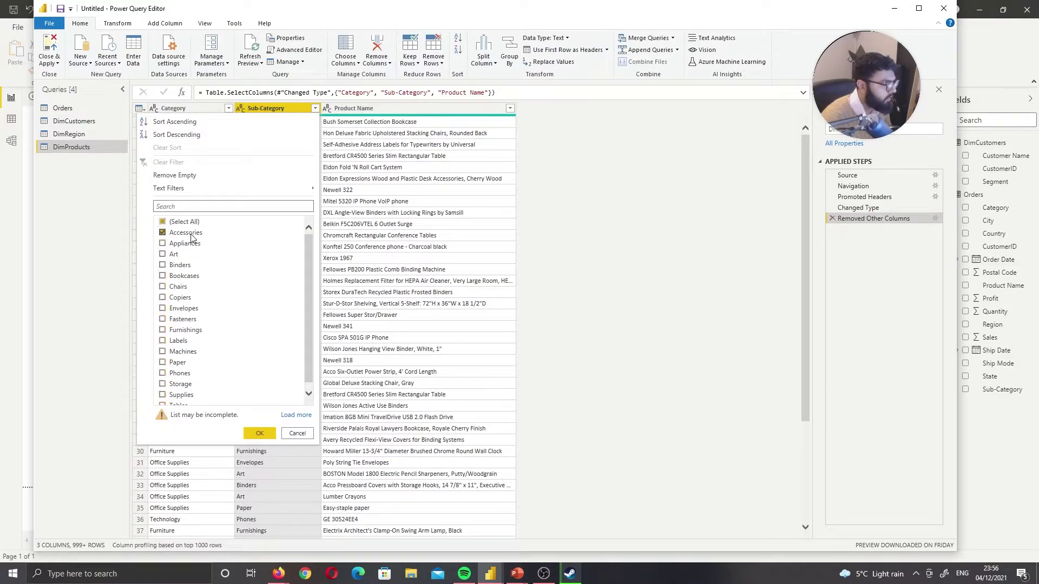
left_click(258, 433)
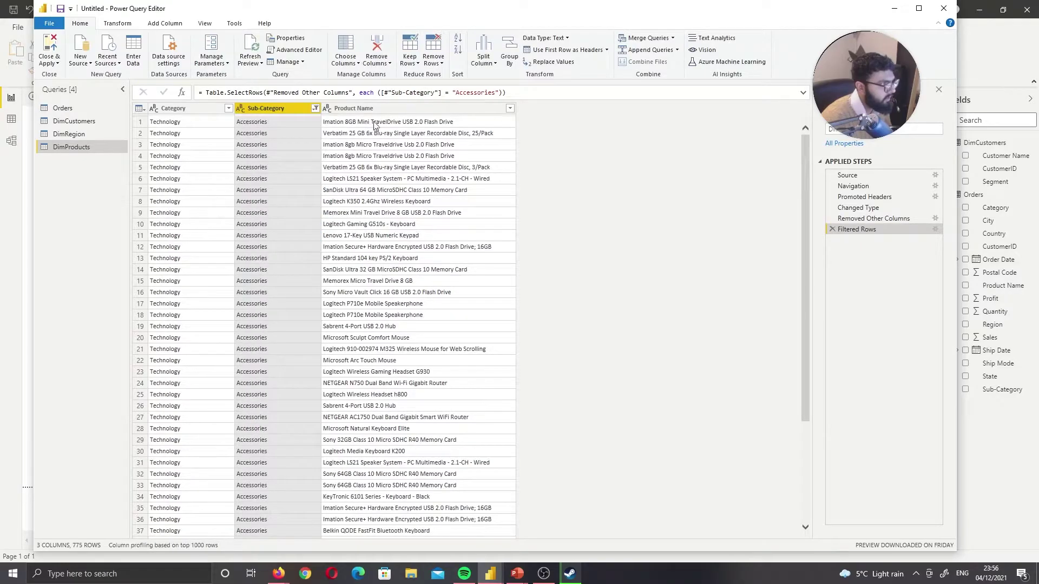
left_click(314, 109)
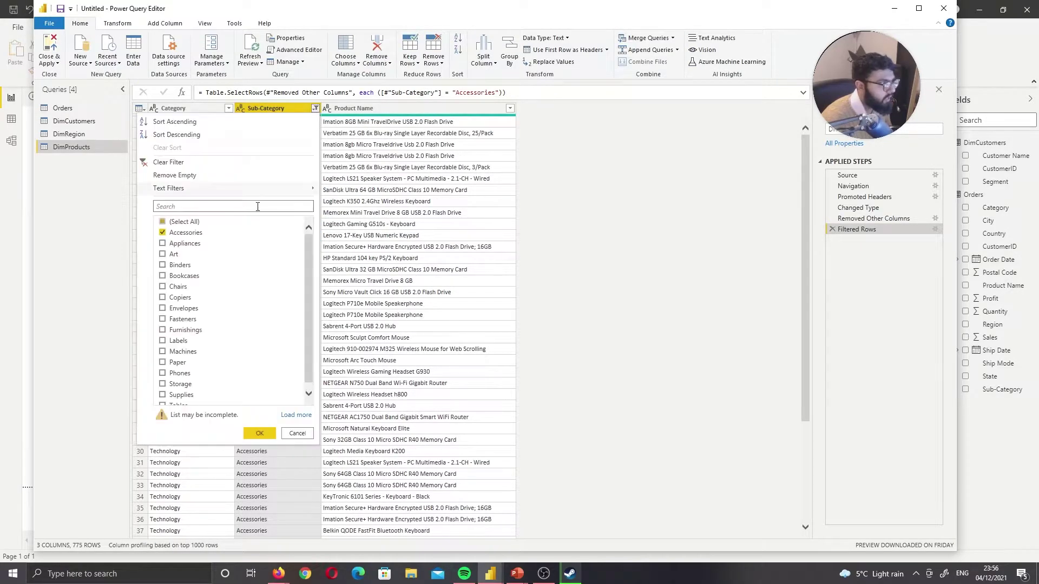
left_click(162, 221)
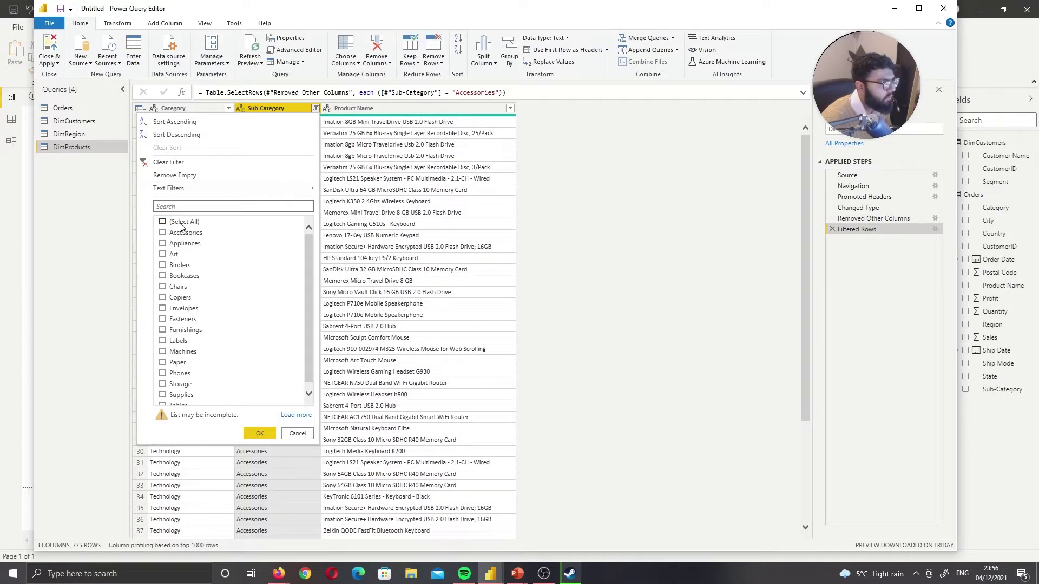
left_click(260, 433)
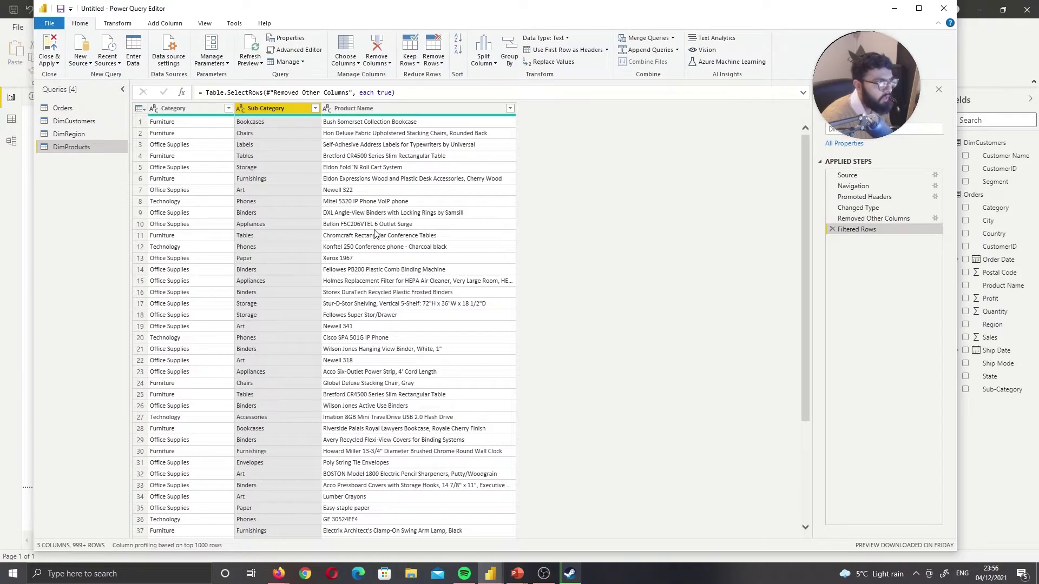
Remove duplicate rows from DimProducts based on the Product Name column
left_click(383, 110)
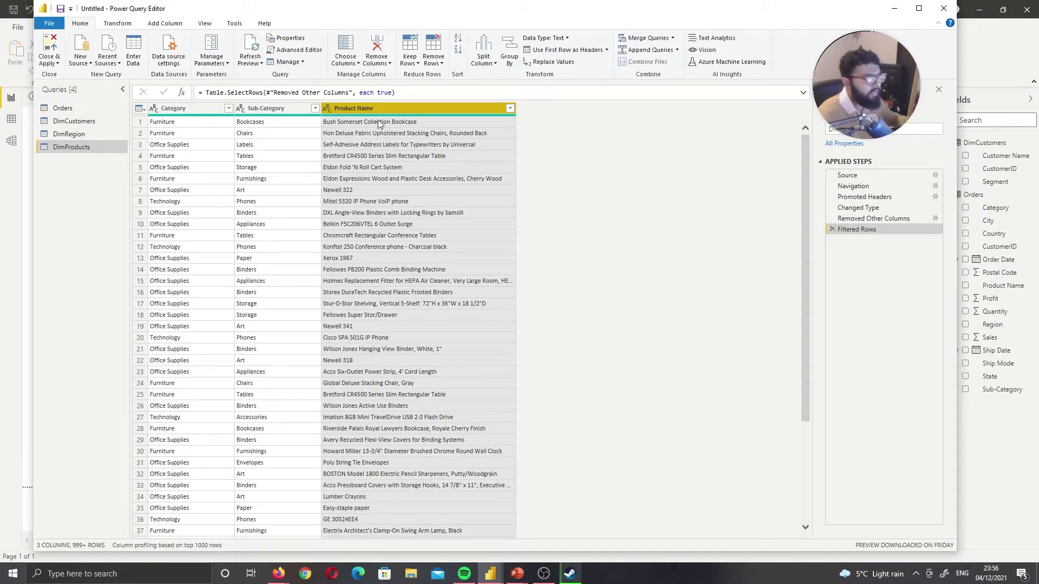
left_click(381, 124)
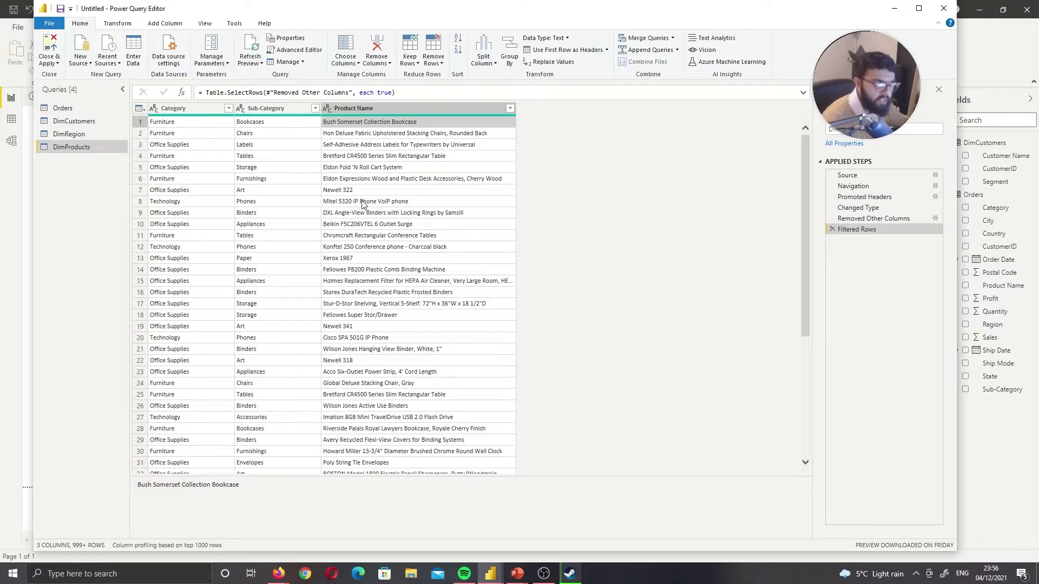
left_click(352, 108)
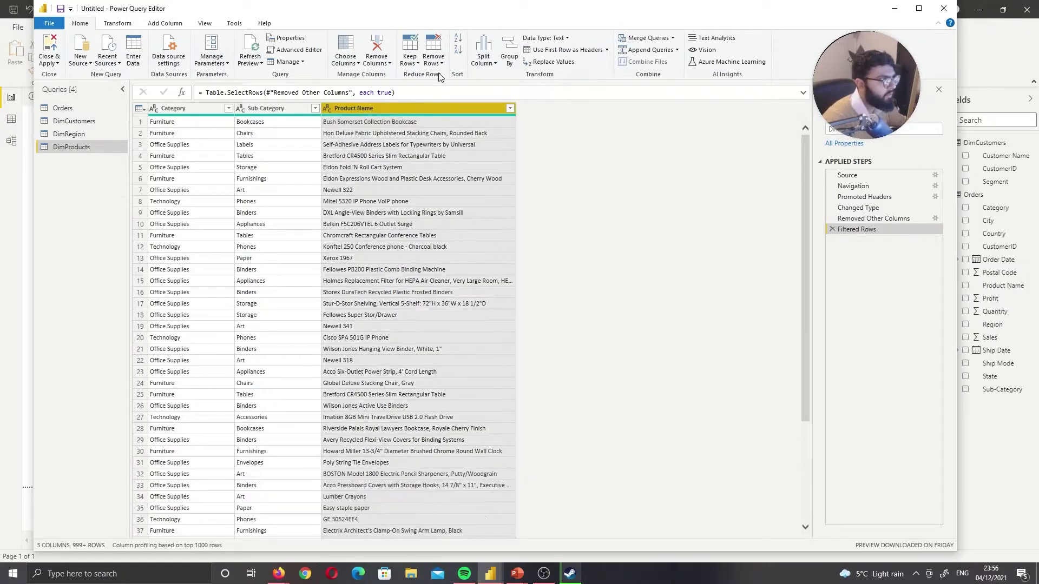
left_click(433, 59)
left_click(457, 112)
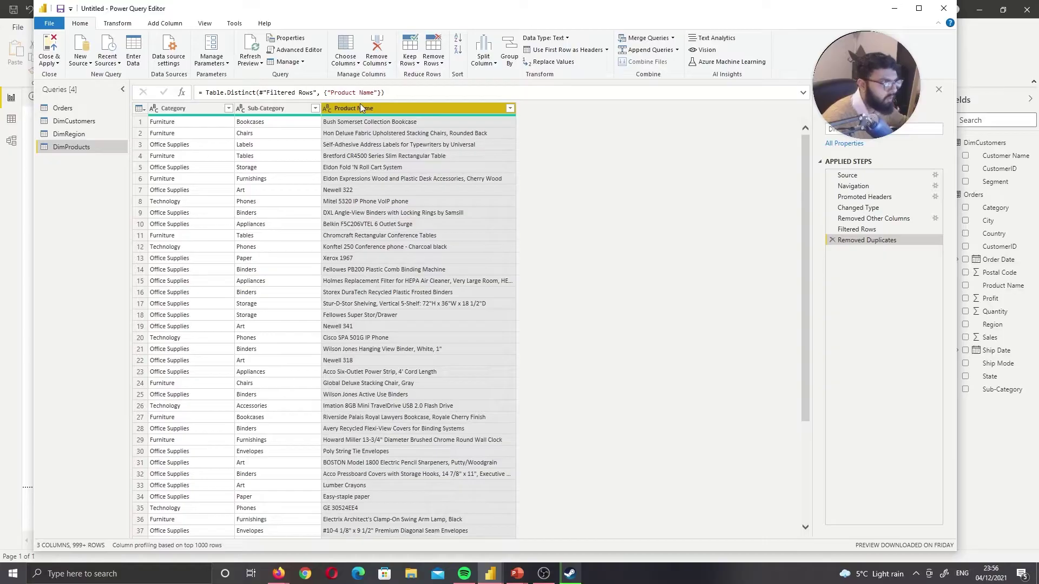
Add an index column starting from 1 to DimProducts and rename it ProductID
left_click(167, 23)
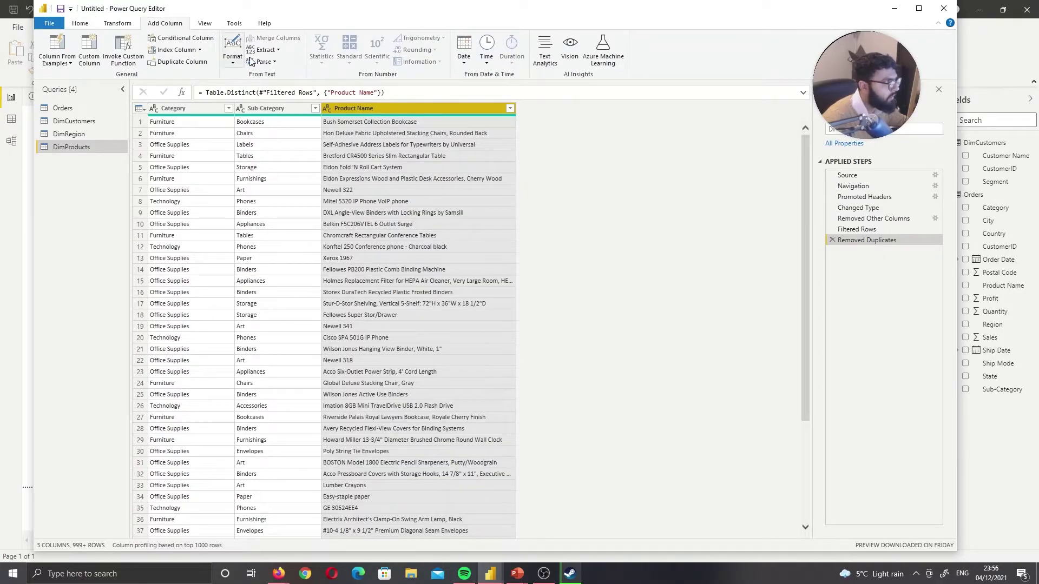
left_click(199, 50)
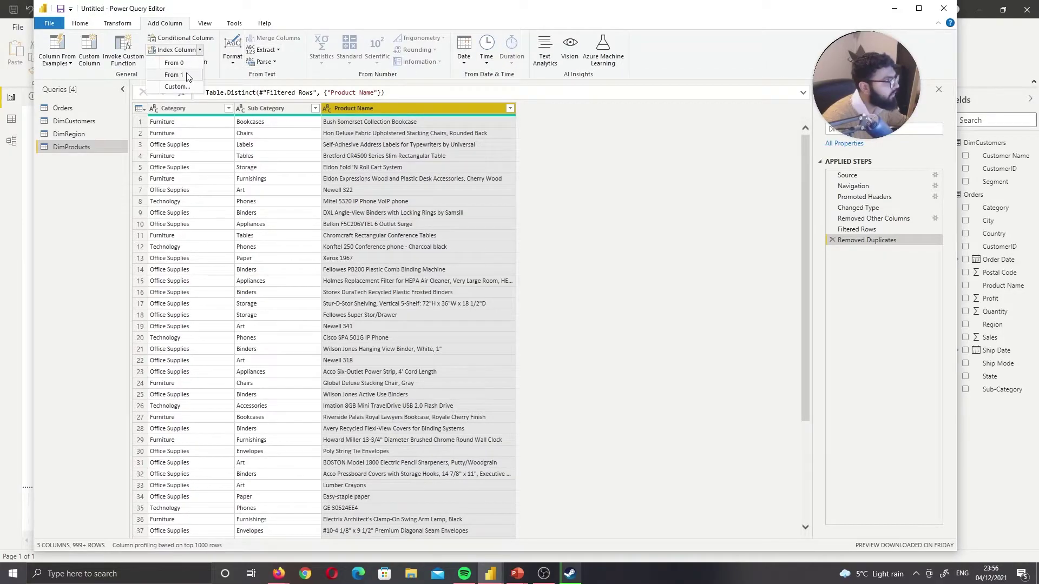
left_click(174, 80)
left_click(560, 112)
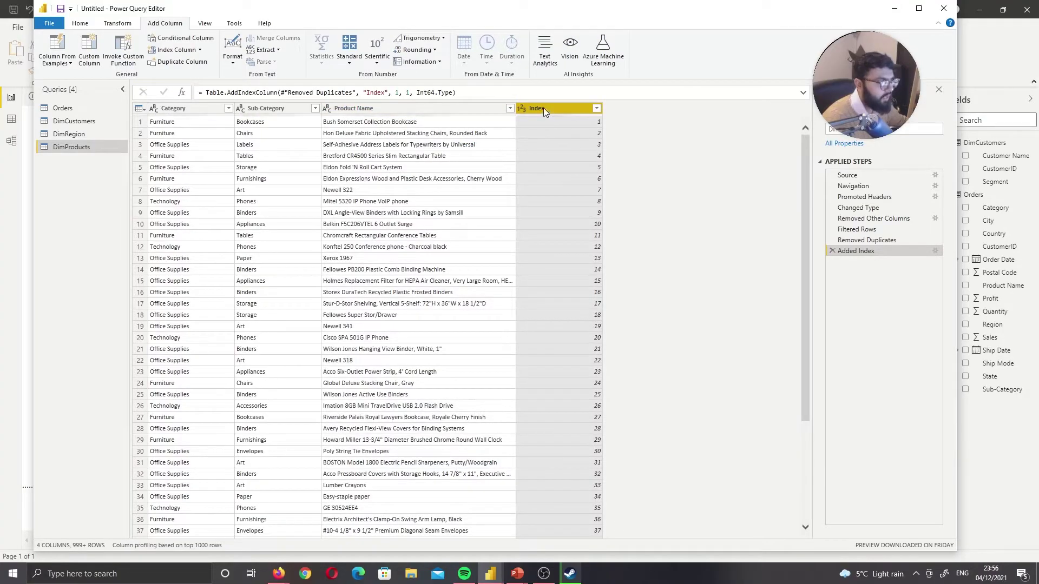
double_click(544, 109)
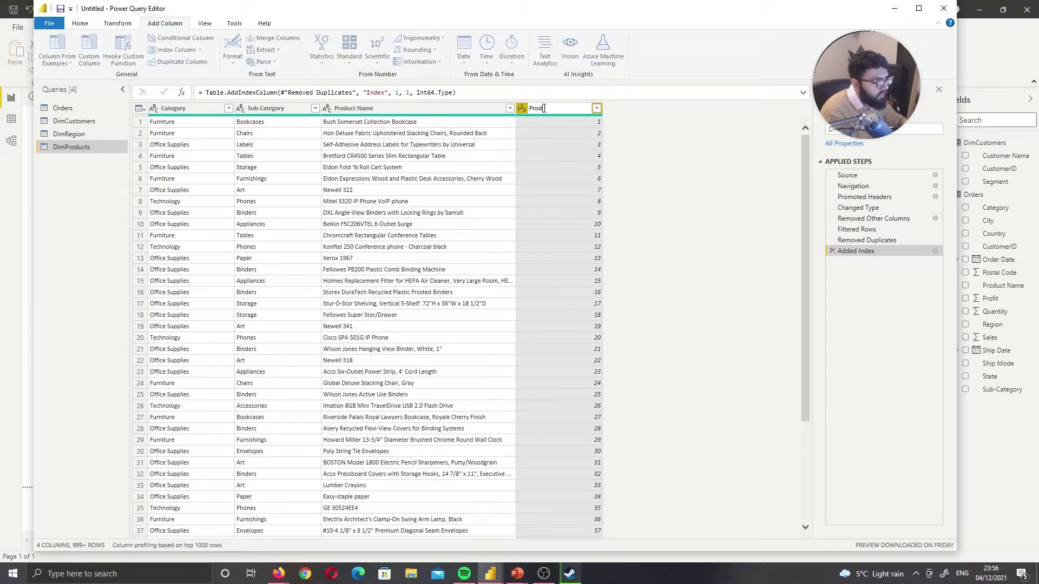
Merge the Orders query with DimProducts, matching on Product Name with a left outer join
left_click(91, 109)
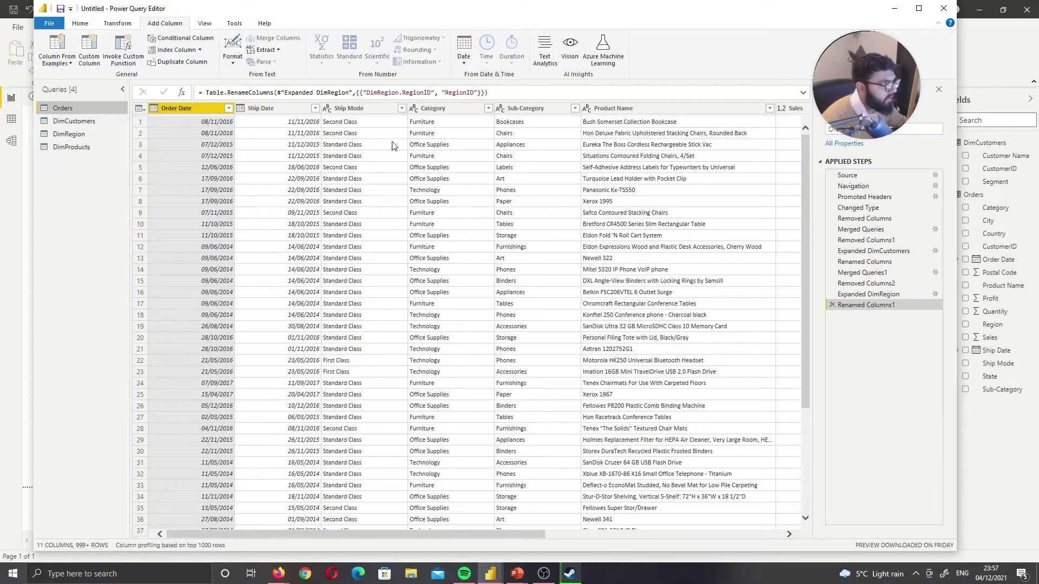
left_click(433, 108)
left_click(525, 108, "ctrl")
left_click(613, 108, "ctrl")
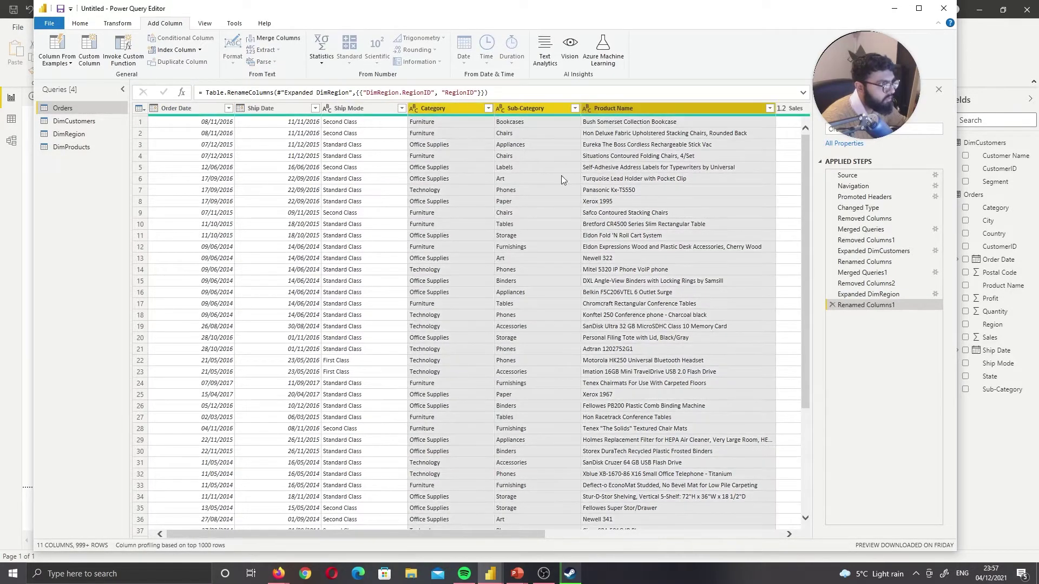
left_click_drag(528, 531, 583, 533)
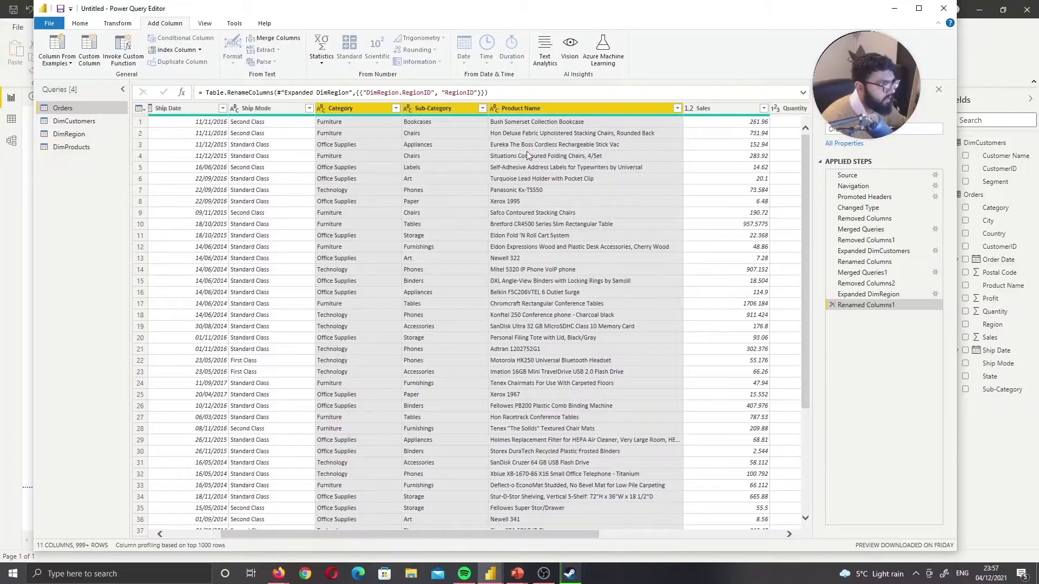
left_click(530, 113)
left_click(80, 23)
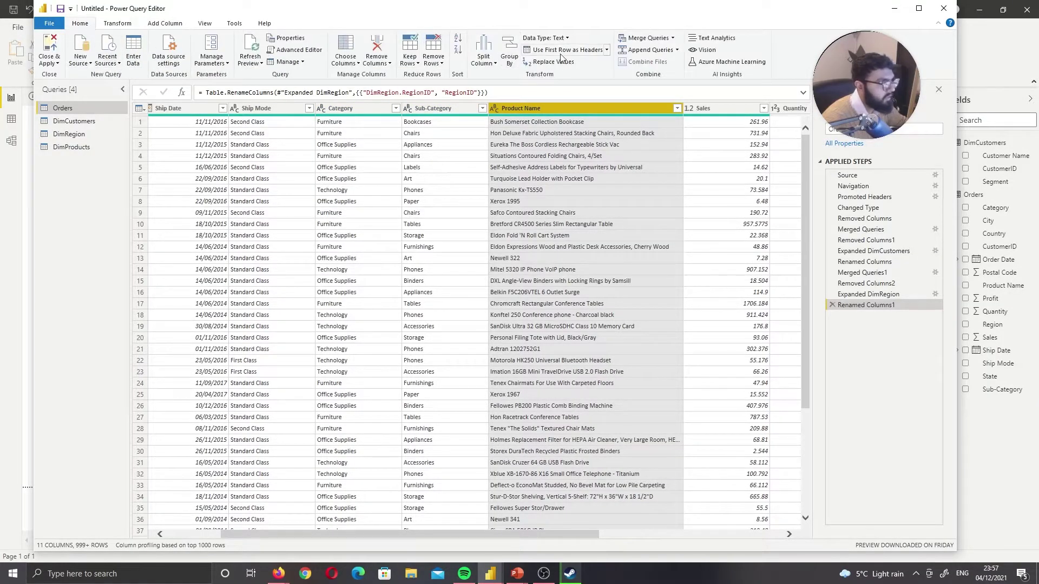
left_click(647, 38)
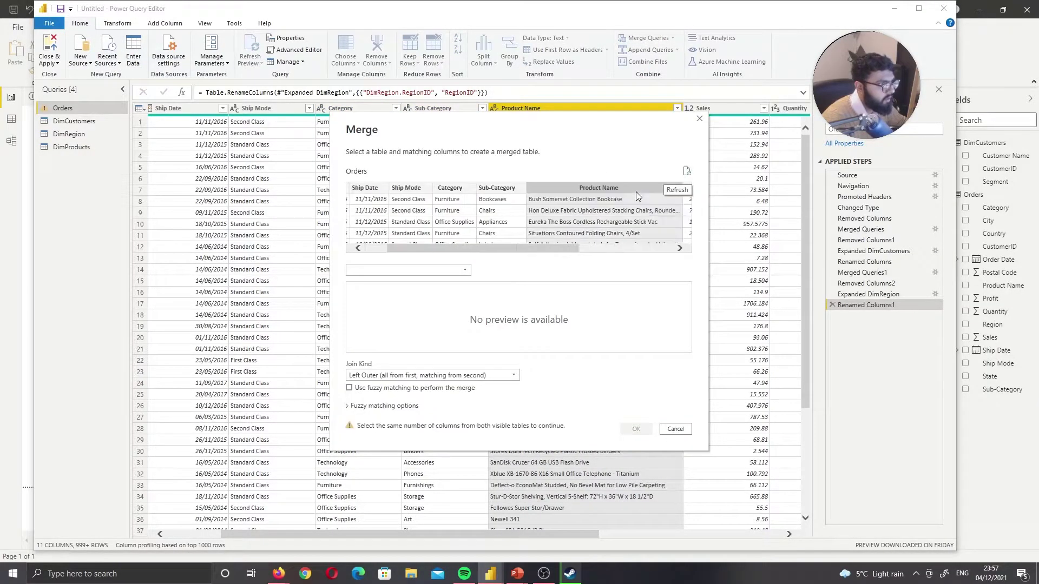
left_click(393, 270)
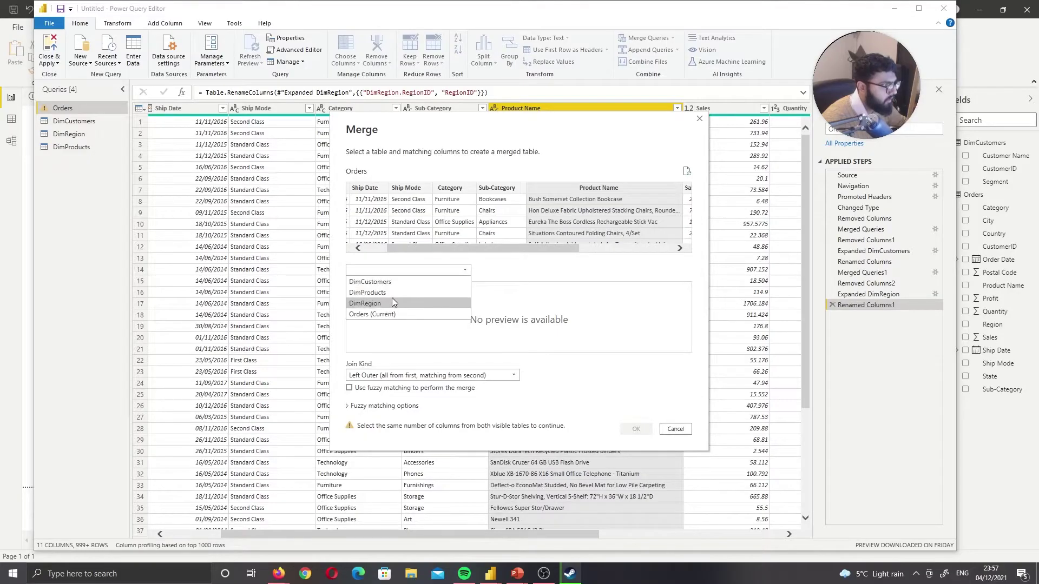
left_click(391, 294)
left_click(518, 292)
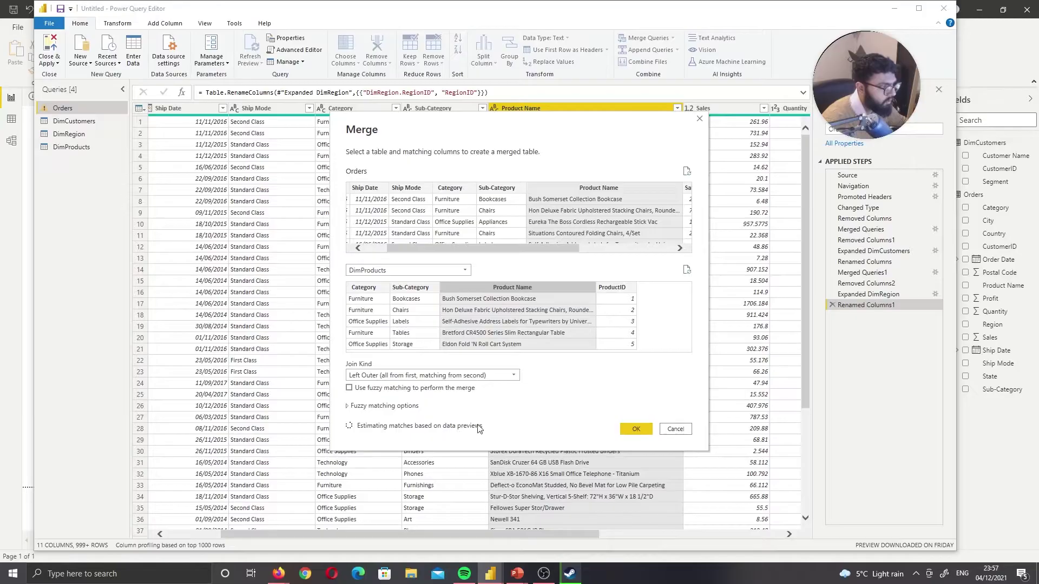
left_click(636, 430)
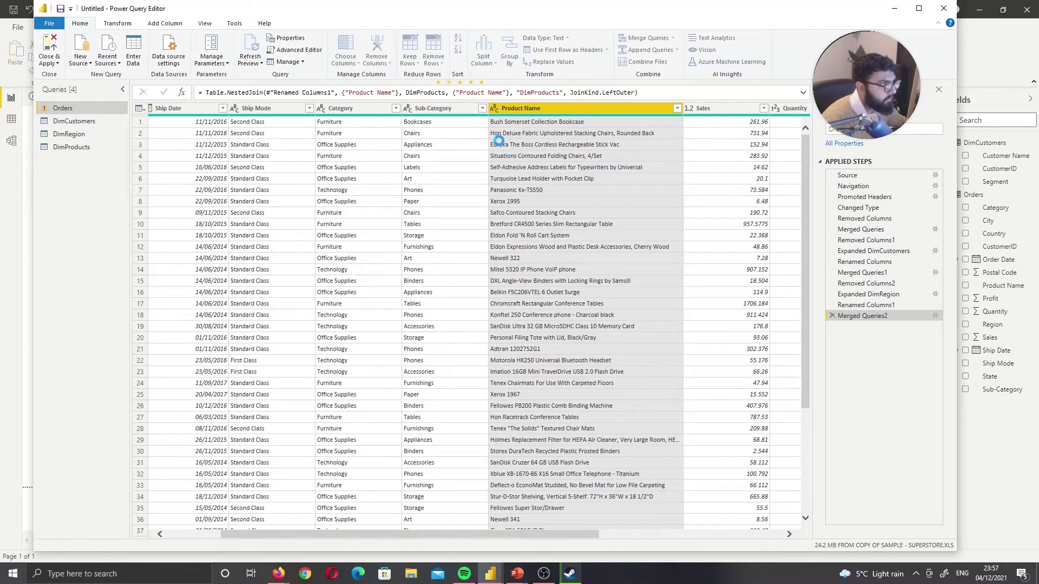
Remove the Category, Sub-Category and Product Name columns from Orders
left_click_drag(475, 534, 254, 534)
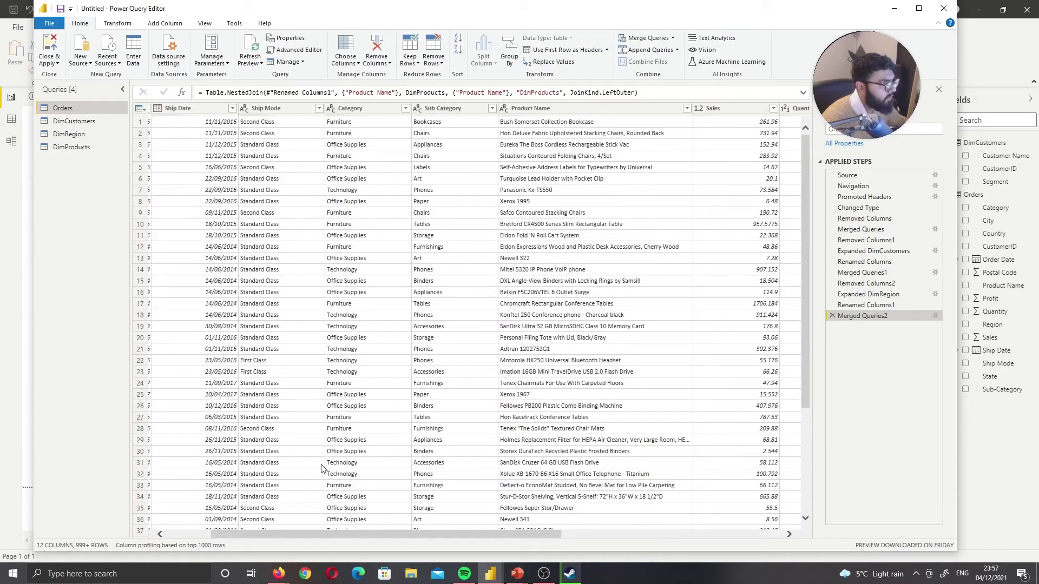
left_click(346, 109)
left_click(587, 109)
left_click(378, 109)
left_click(512, 111, "ctrl")
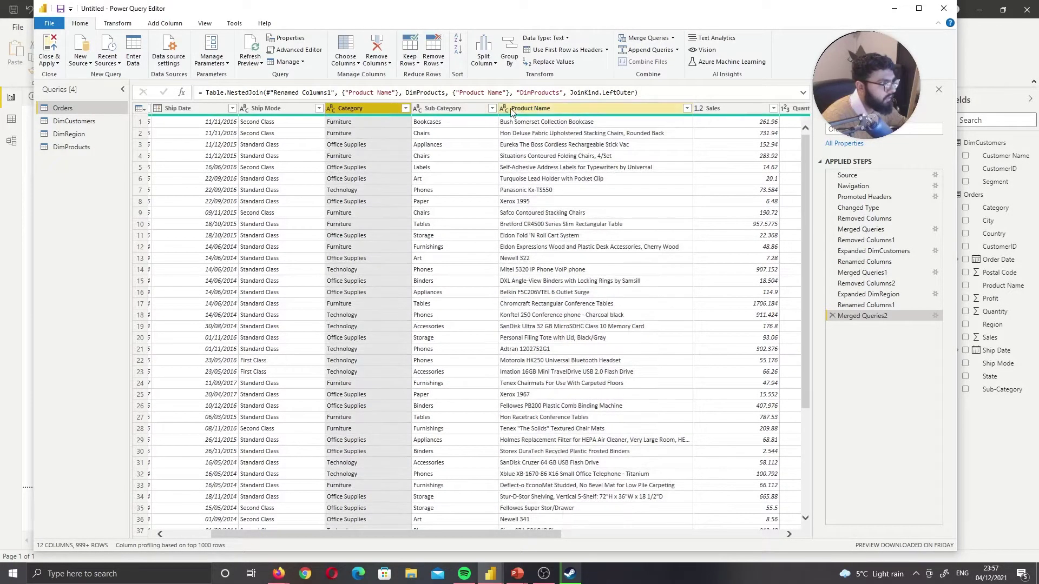
left_click(538, 110, "shift")
right_click(536, 109)
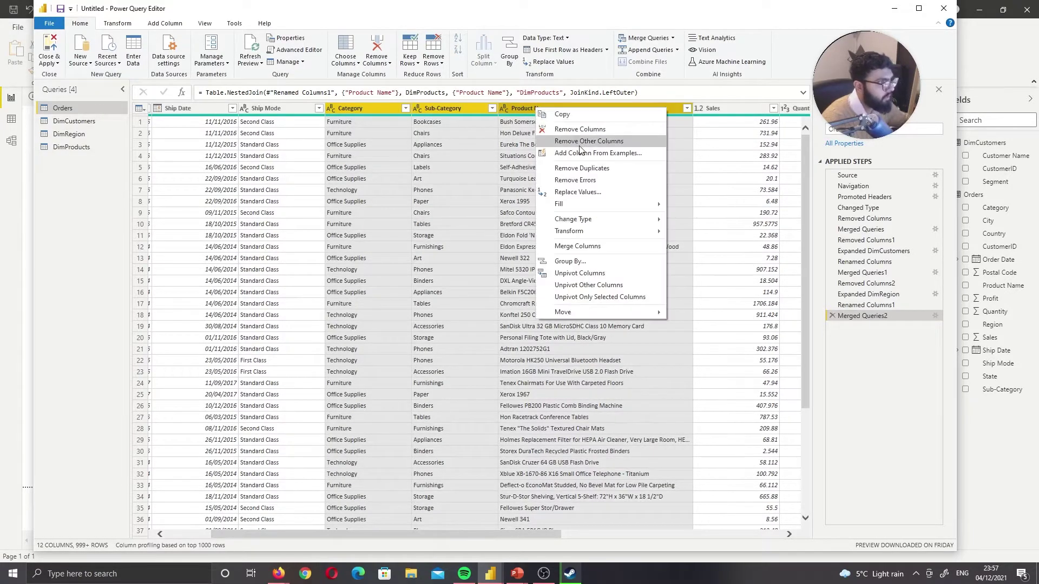
left_click(580, 131)
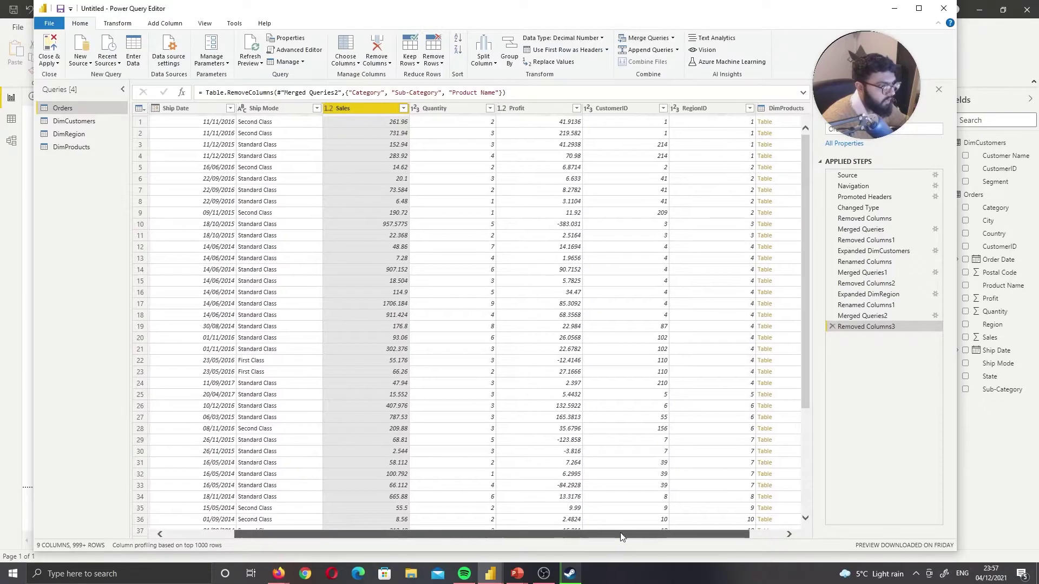
Expand the merged DimProducts column in Orders to only ProductID and rename the resulting column ProductID
scroll(703, 313, "right", 2)
left_click(794, 109)
left_click(655, 163)
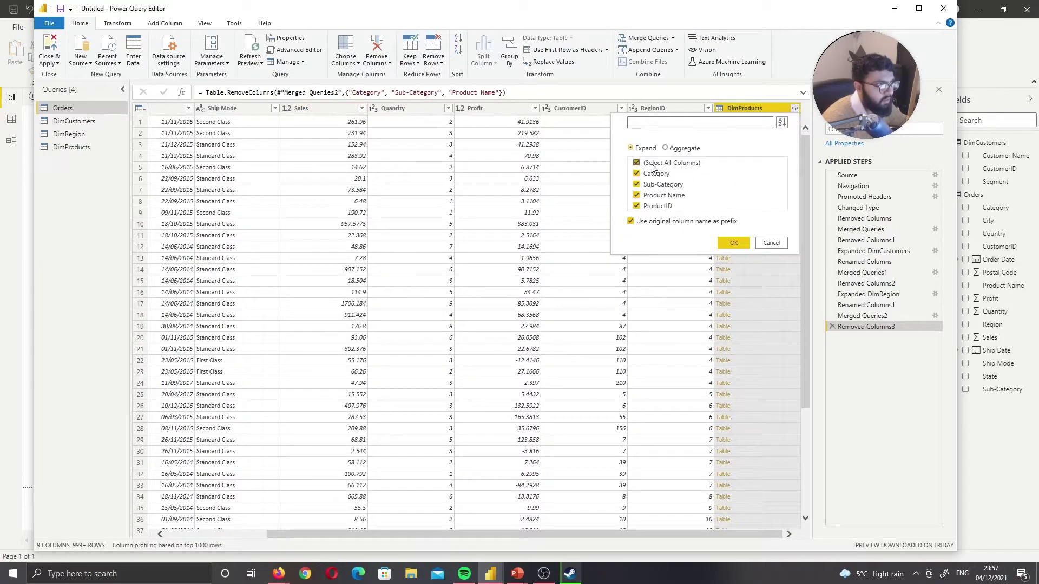
left_click(733, 243)
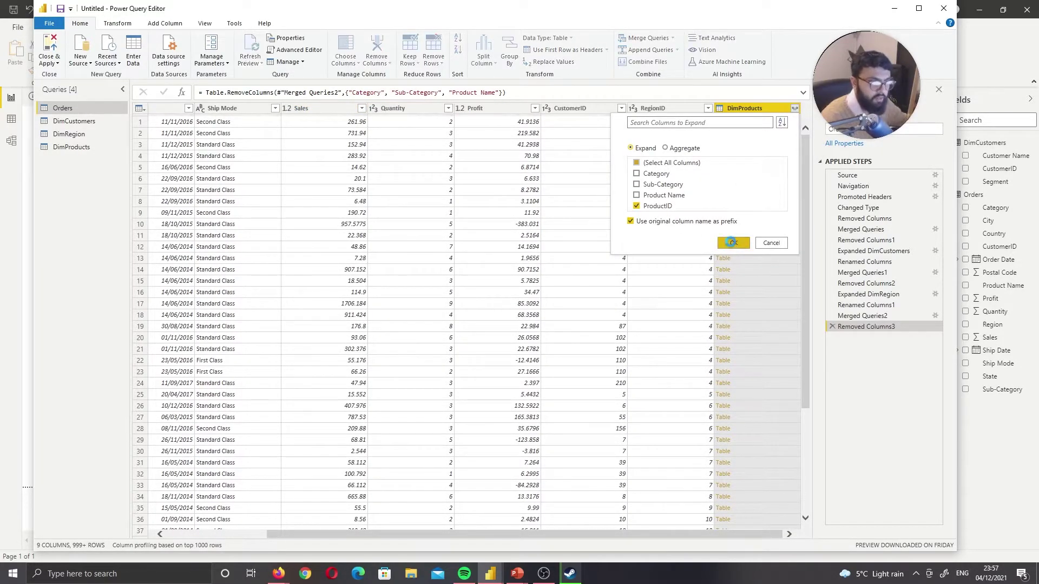
double_click(746, 109)
type("P")
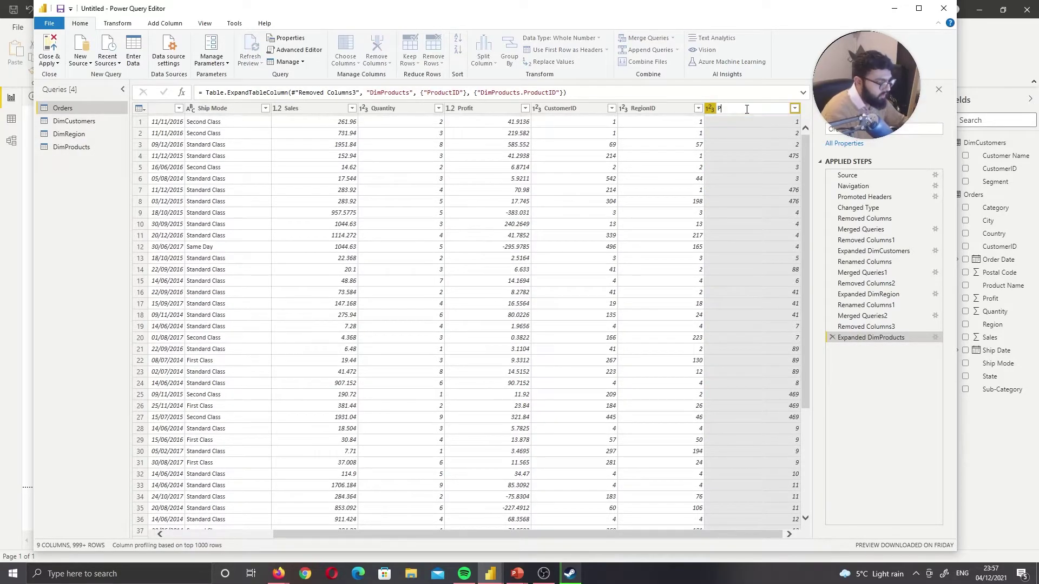
type("roductID")
key("Return")
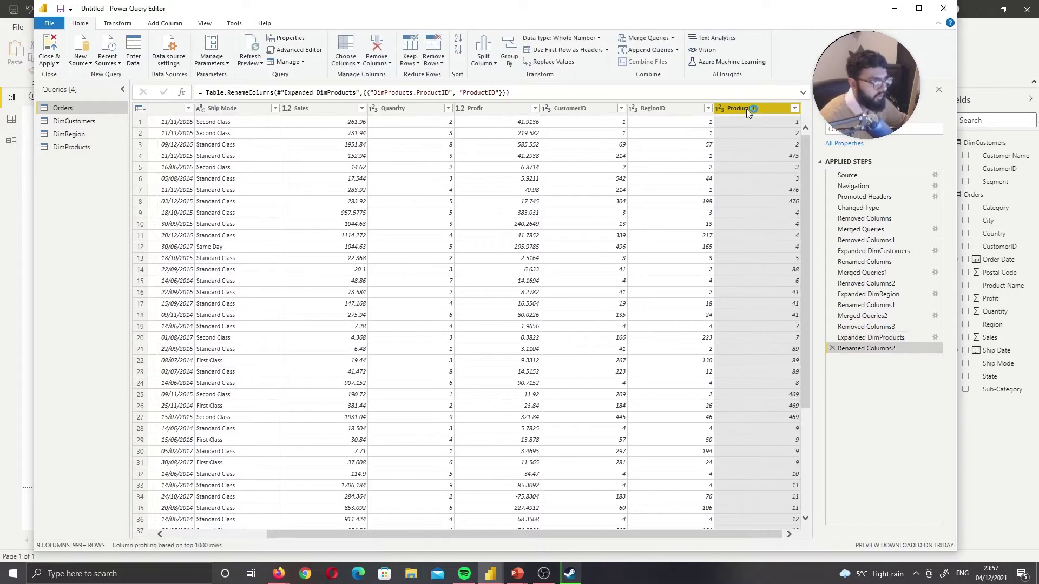
Duplicate the Orders query and rename the copy DimShipping
left_click_drag(585, 536, 412, 523)
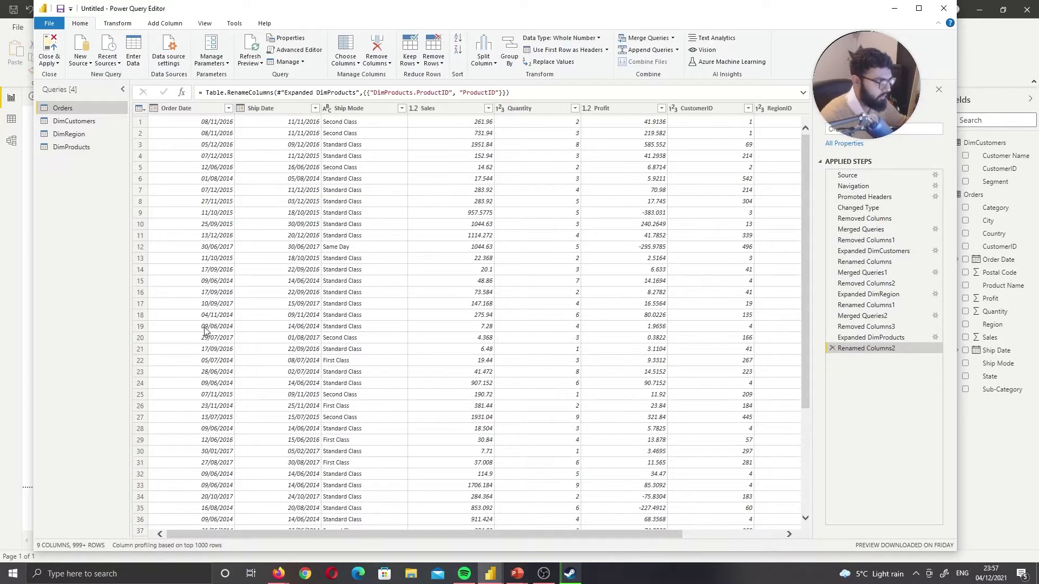
left_click(354, 109)
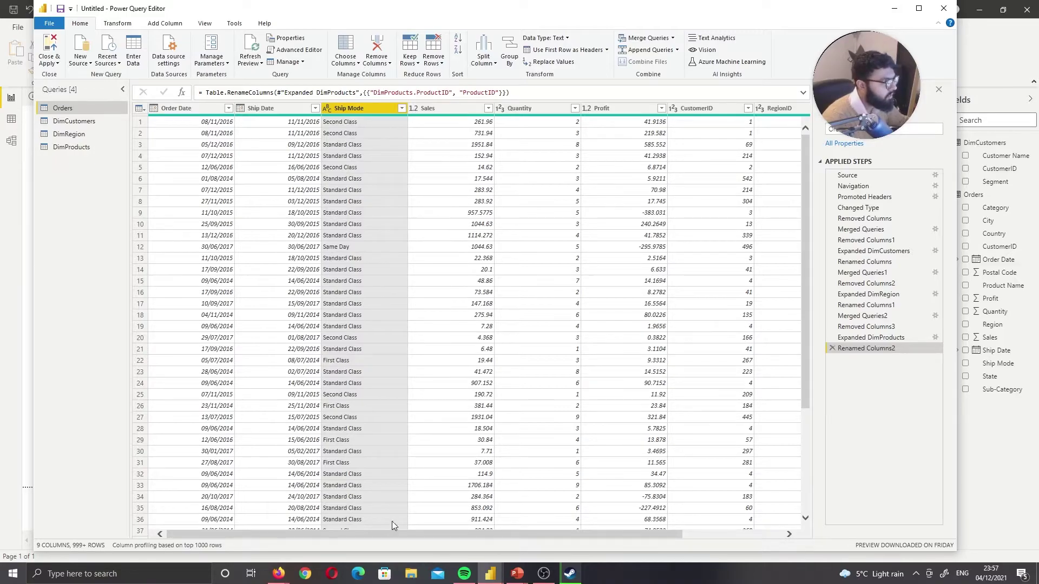
right_click(78, 107)
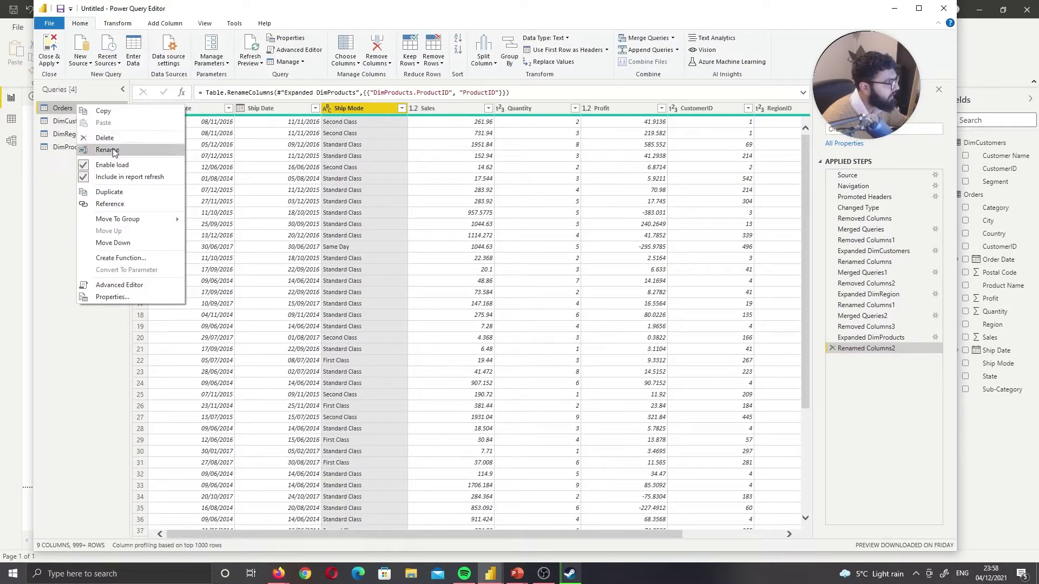
left_click(126, 192)
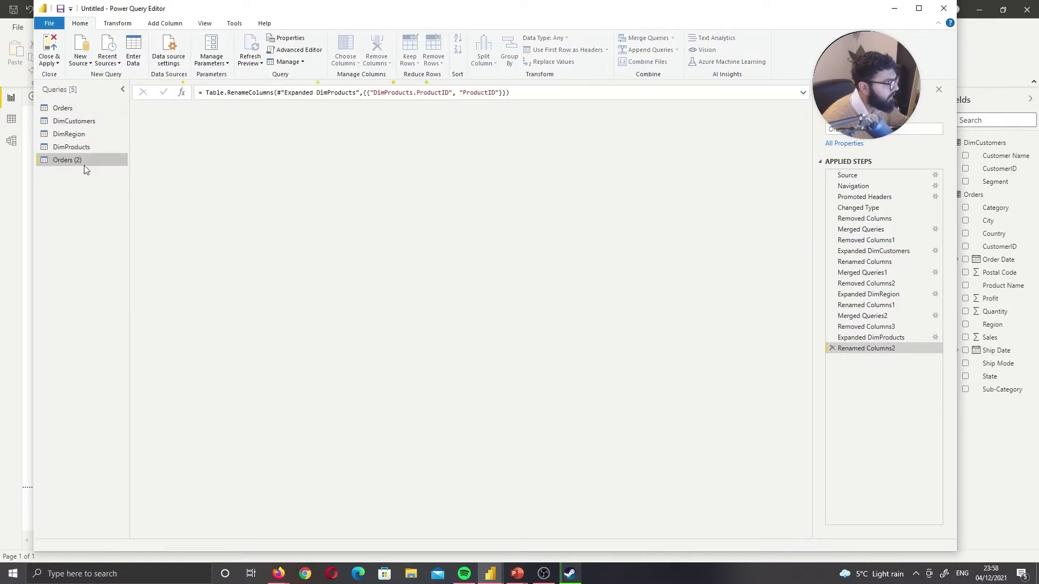
left_click(914, 129)
type("Dim")
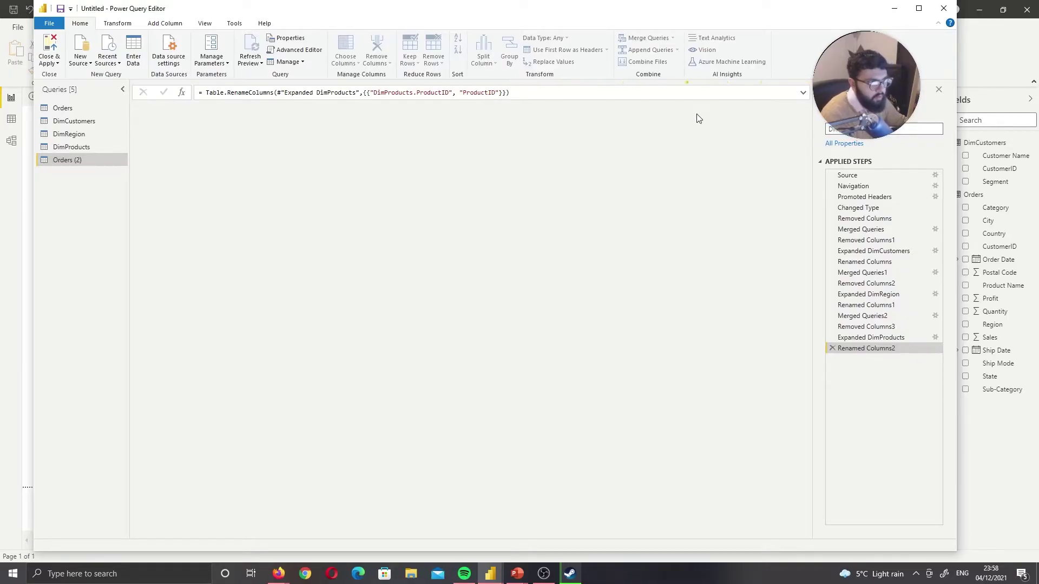
type("Shipping")
key("Return")
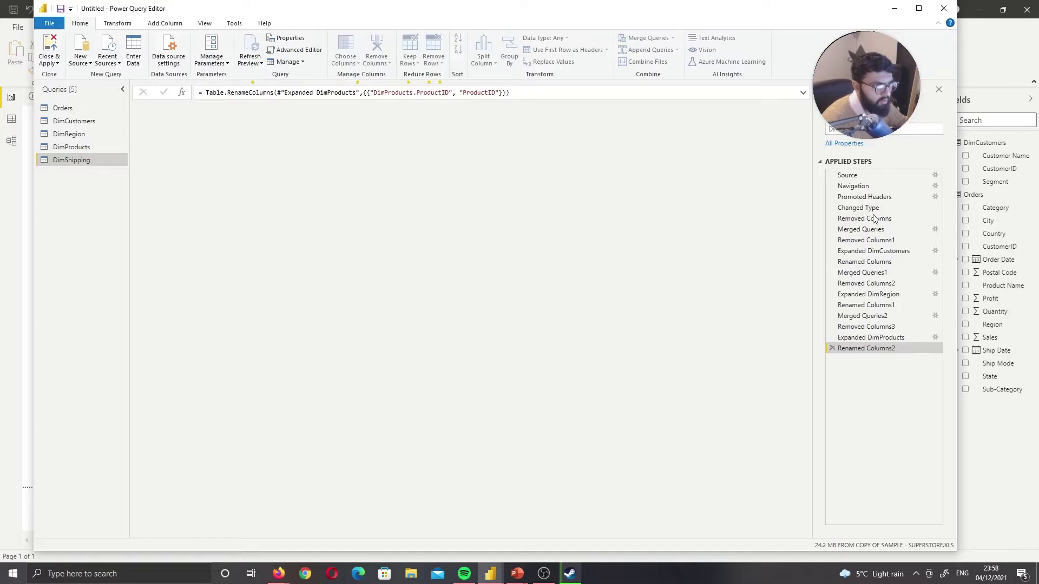
Delete the first Removed Columns step and all steps after it from the DimShipping query
right_click(877, 219)
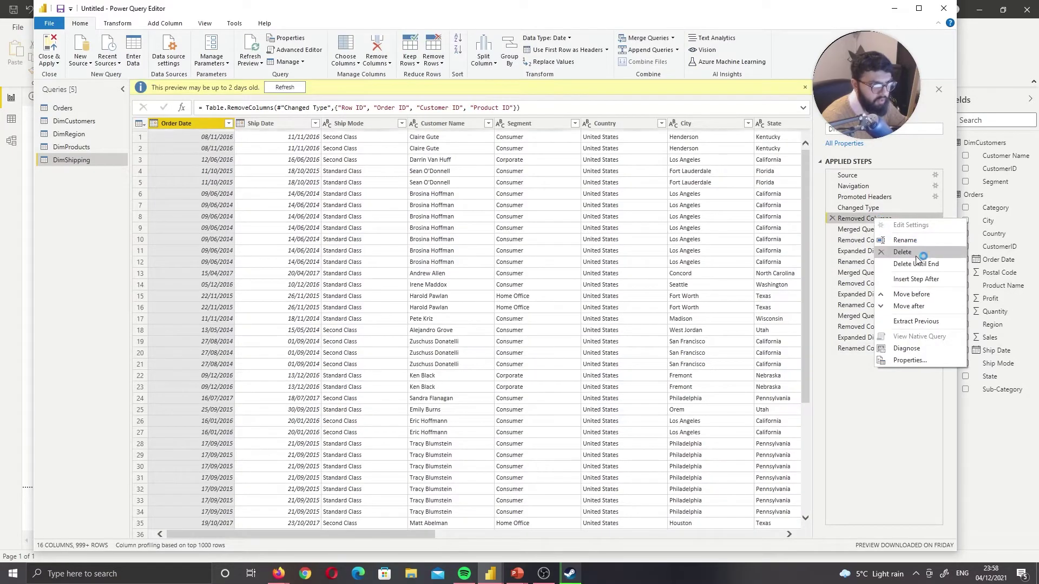
left_click(917, 264)
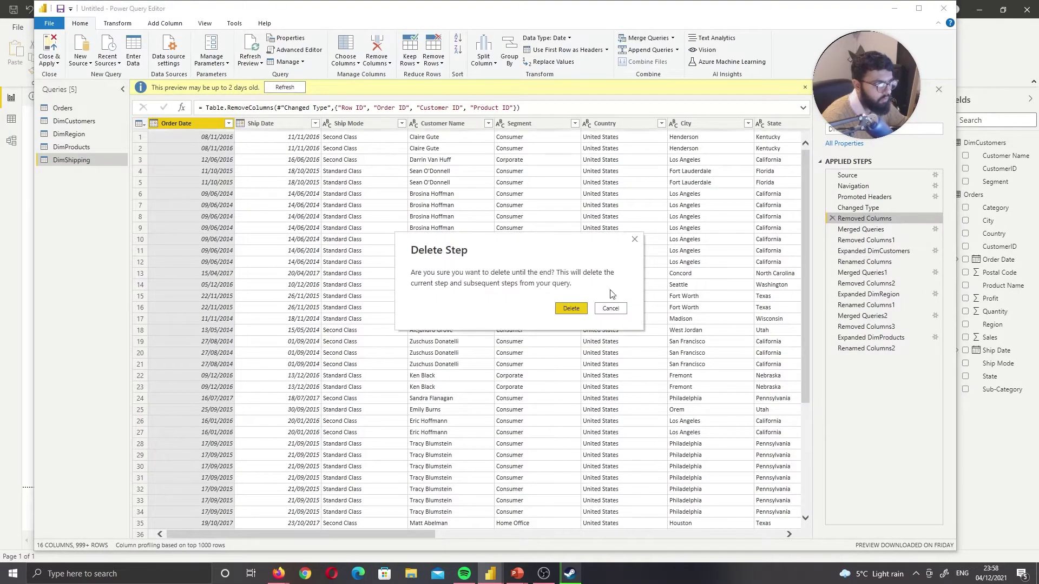
left_click(582, 308)
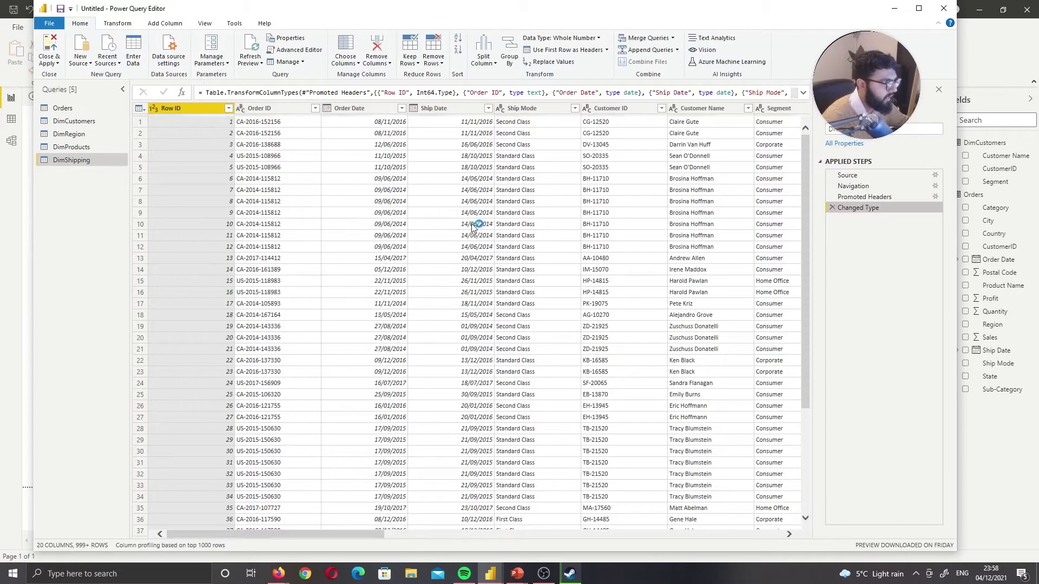
Convert the Ship Mode column of DimShipping to a list and remove its duplicates
left_click(516, 109)
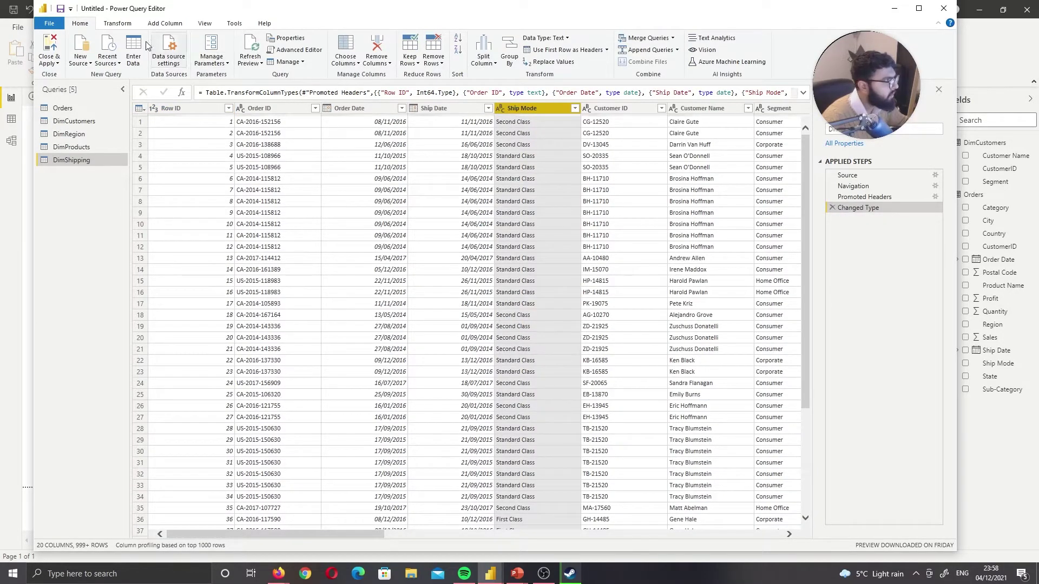
left_click(116, 27)
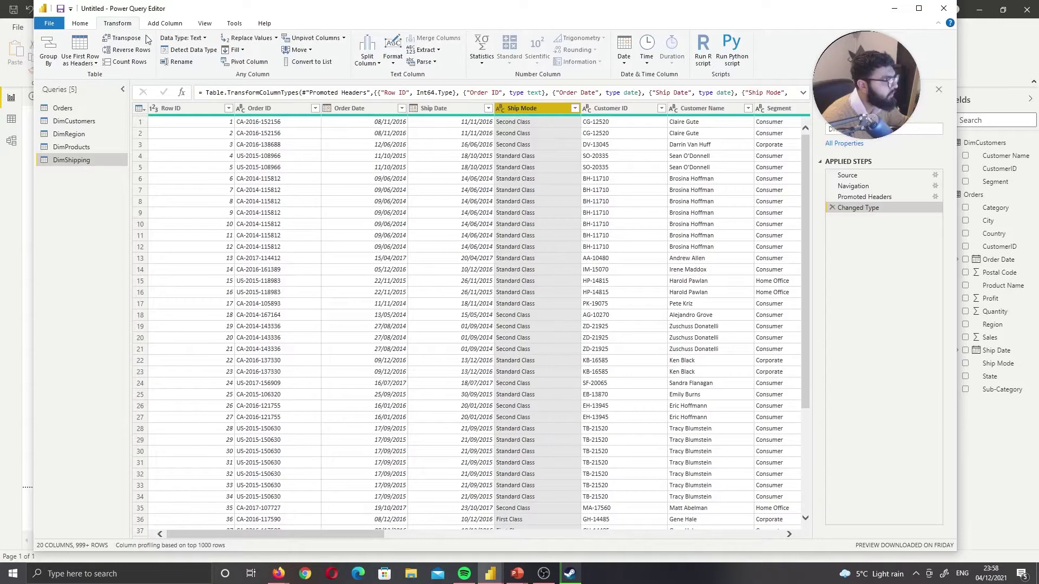
left_click(310, 62)
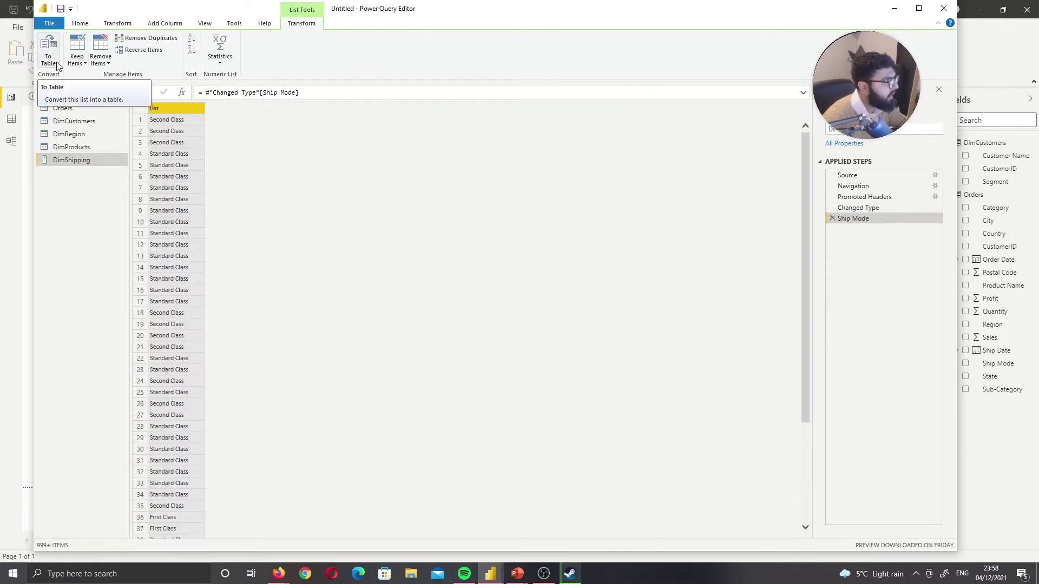
left_click(147, 37)
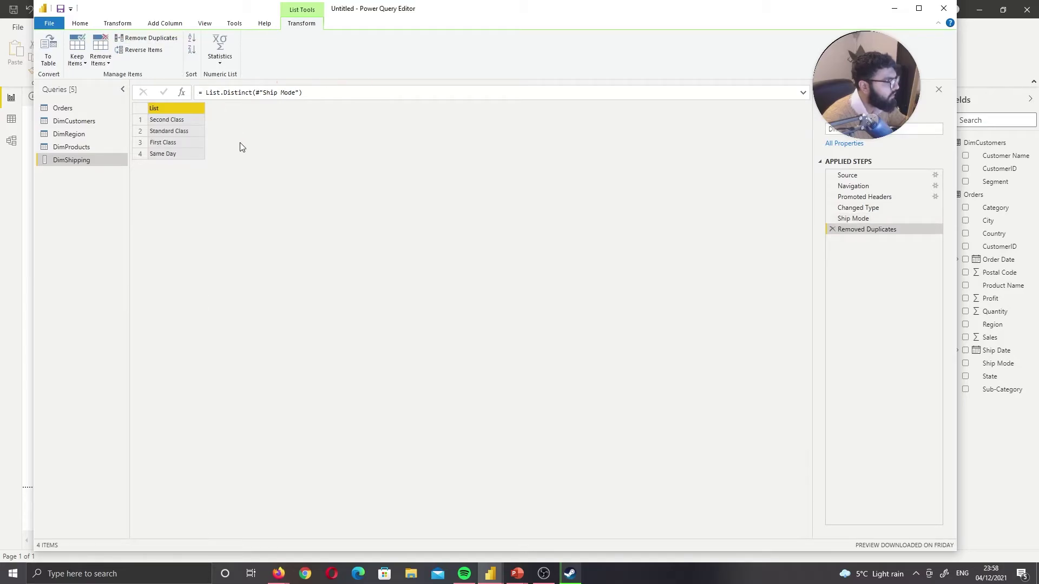
Convert the DimShipping list to a table with the default settings and rename its column Shipping Method
left_click(53, 51)
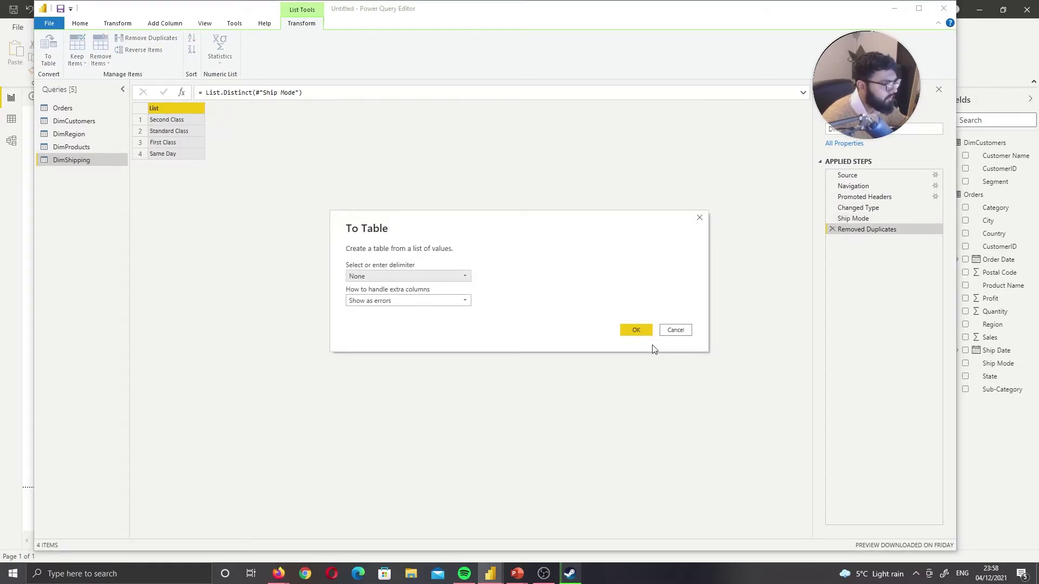
left_click(643, 331)
double_click(198, 111)
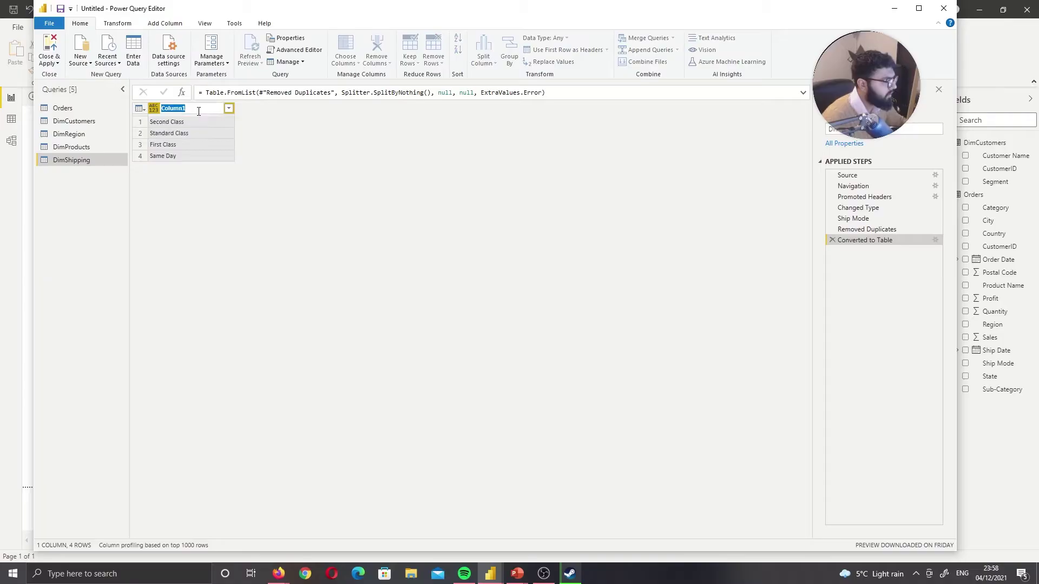
type("Shipping Method")
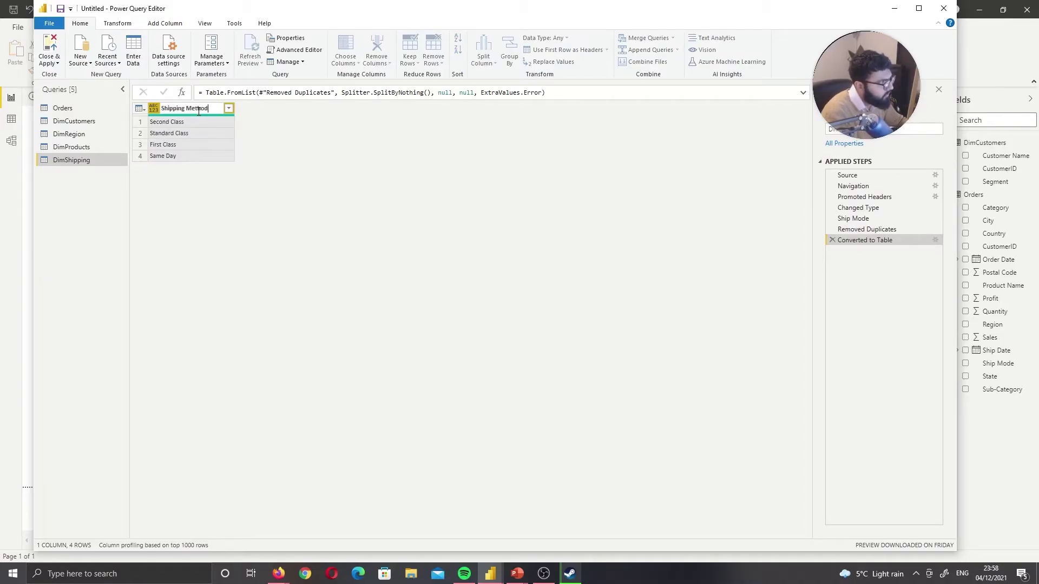
key("Return")
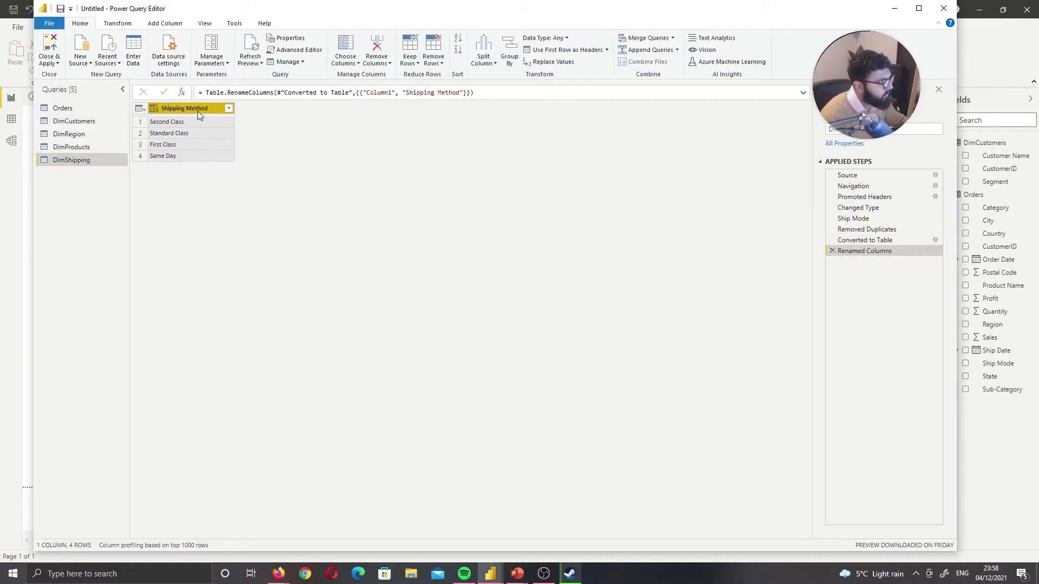
Add an index column starting from 1 to DimShipping and rename it ShippingID
left_click(154, 110)
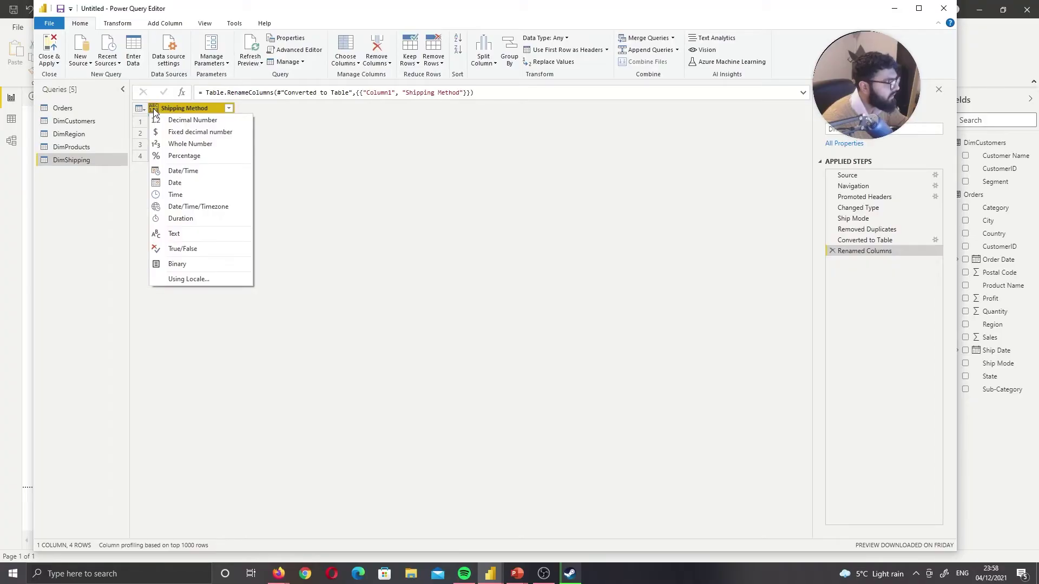
left_click(345, 121)
left_click(159, 24)
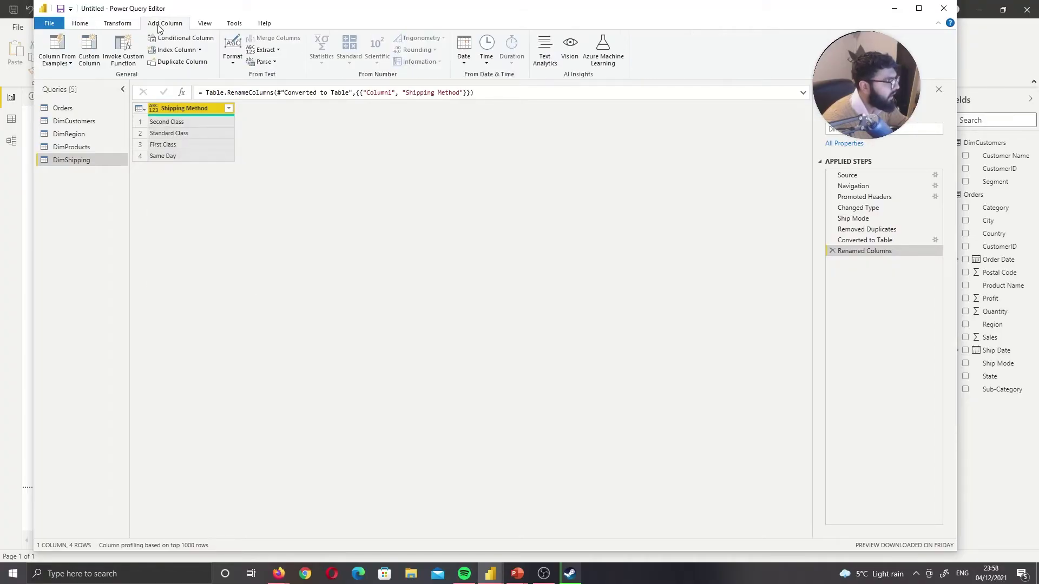
left_click(200, 50)
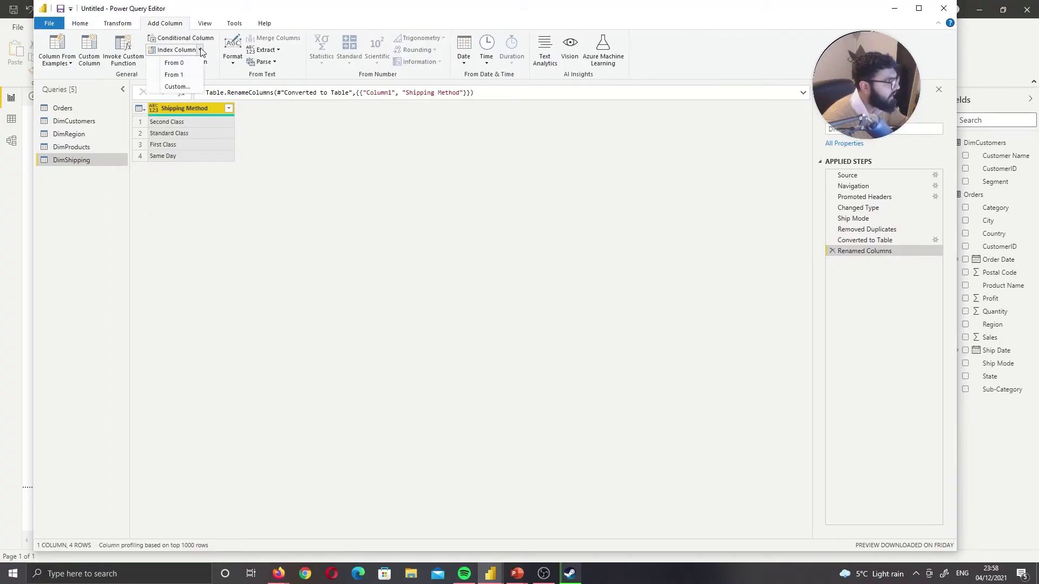
left_click(182, 76)
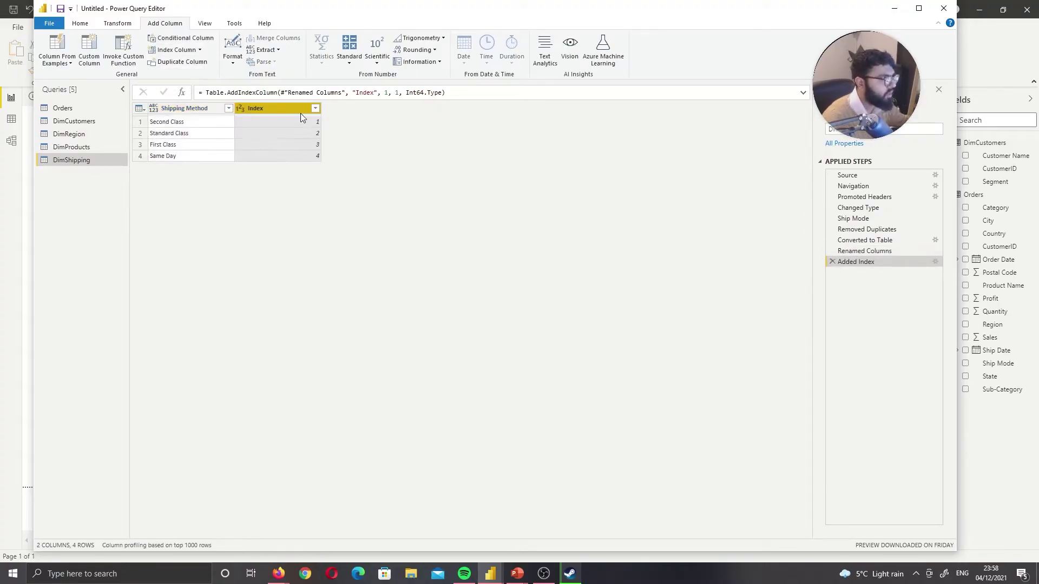
double_click(255, 109)
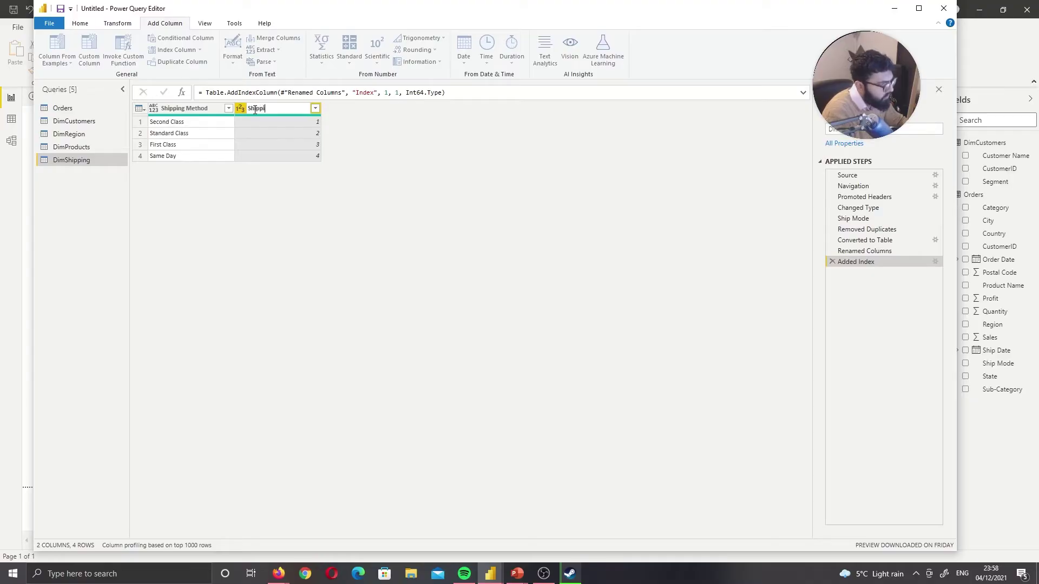
type("ShippingID")
key("Return")
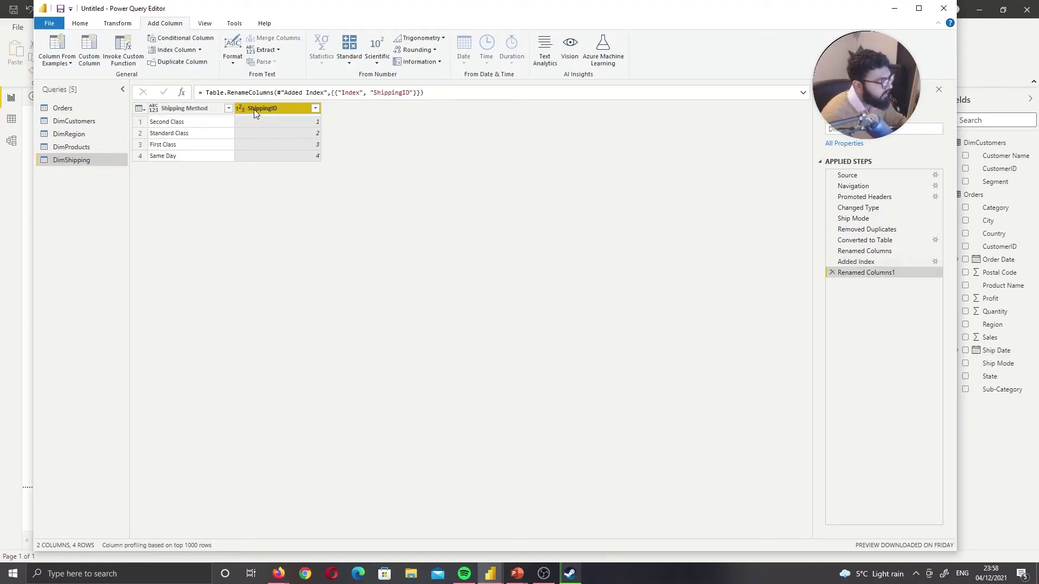
Merge Orders with DimShipping, matching Ship Mode to Shipping Method
left_click(64, 109)
left_click(357, 109)
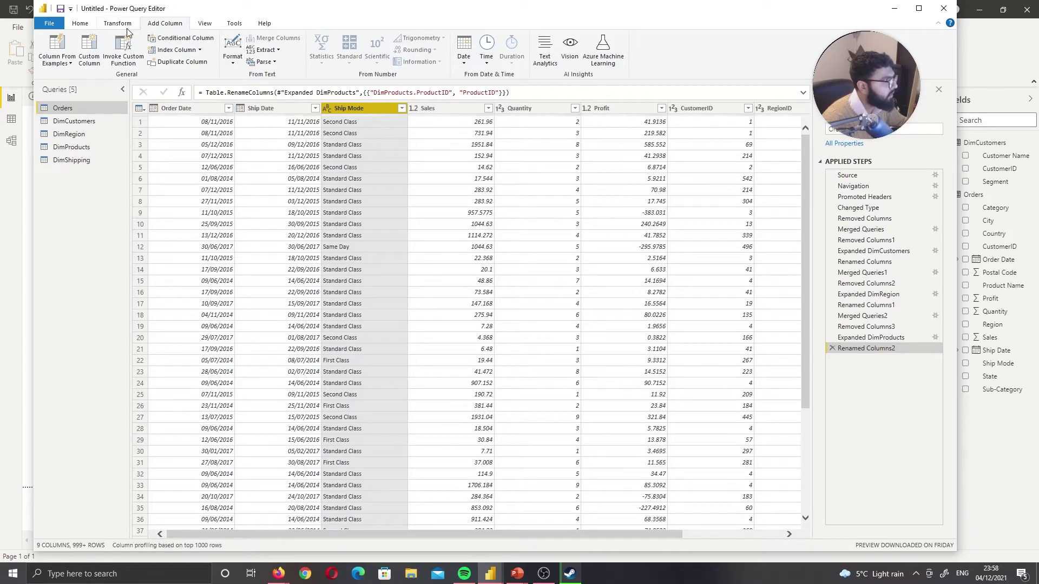
left_click(91, 25)
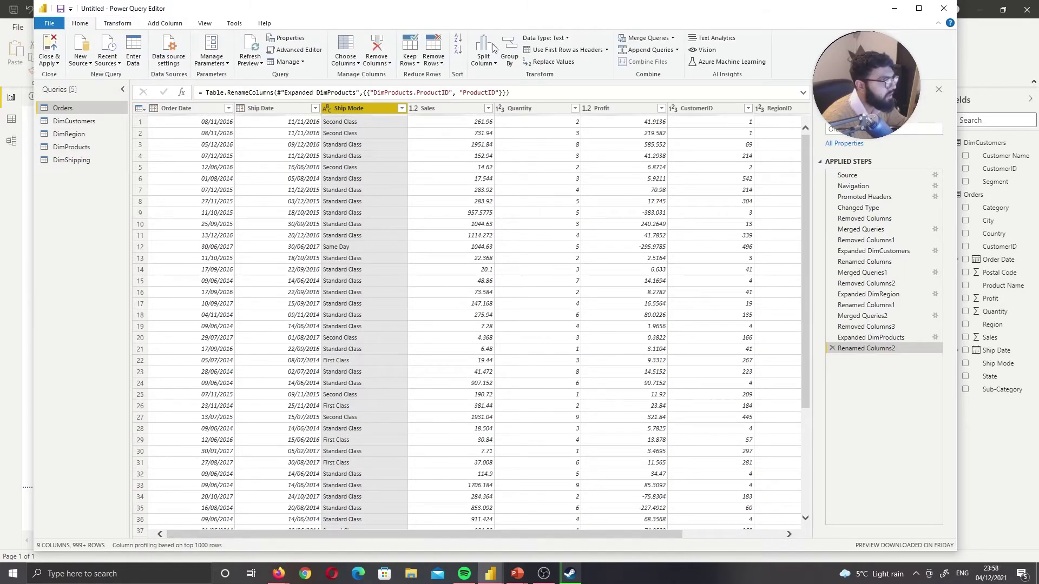
left_click(644, 37)
left_click(409, 270)
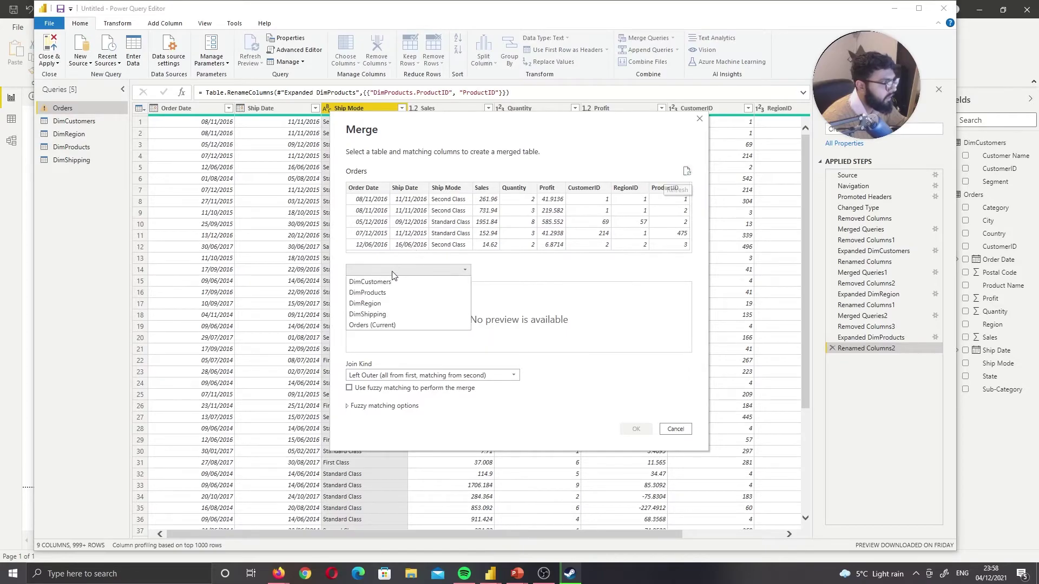
left_click(389, 317)
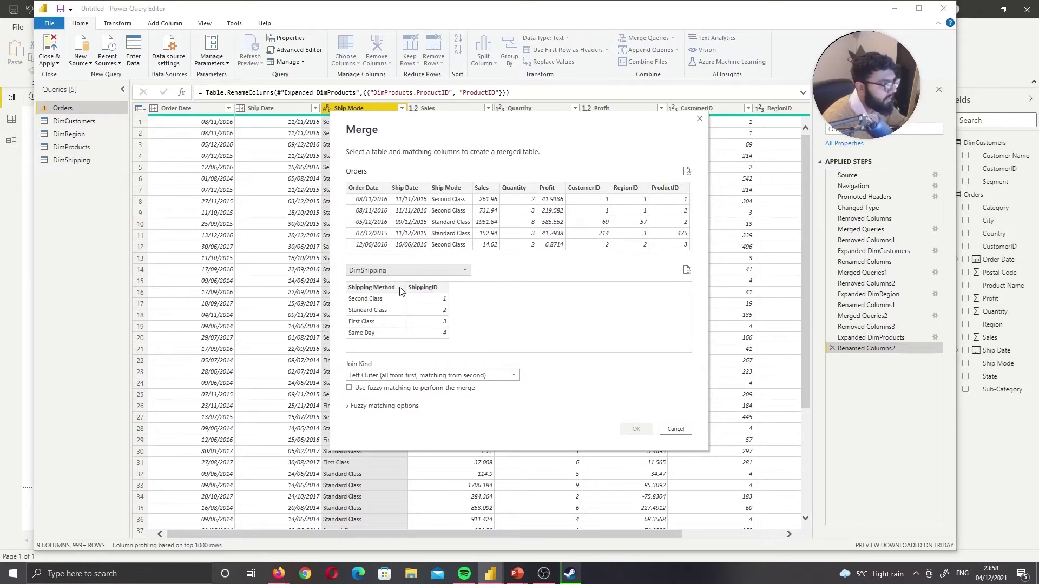
left_click(378, 287)
left_click(453, 188)
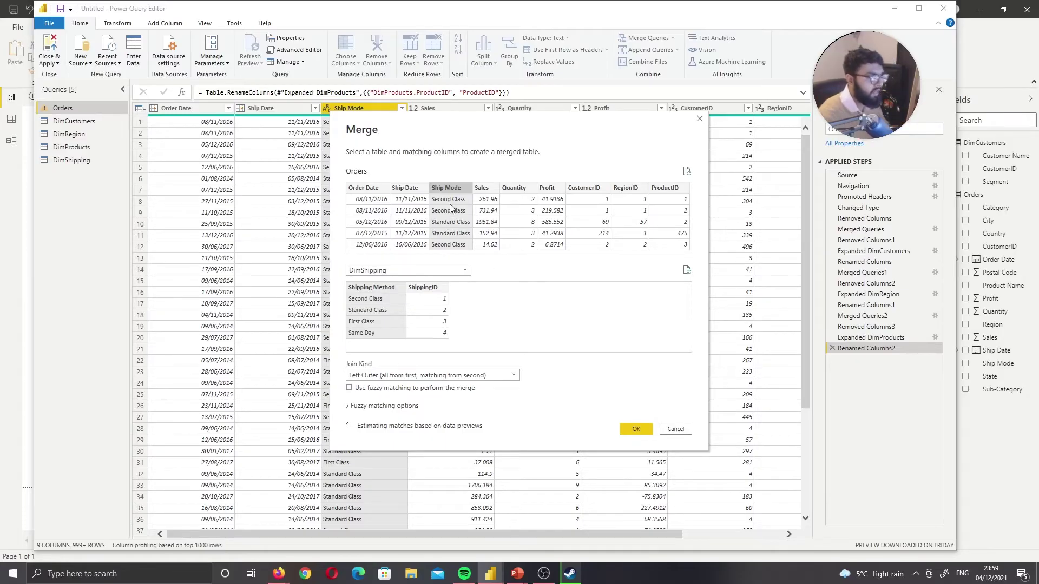
left_click(634, 428)
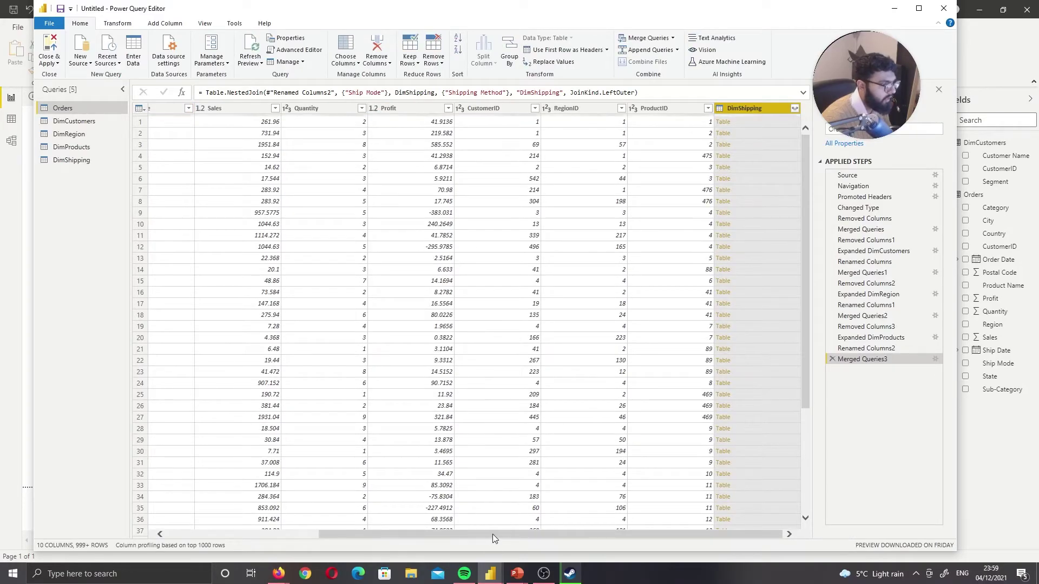
Remove the Ship Mode column from the Orders query
left_click_drag(493, 534, 323, 512)
right_click(375, 107)
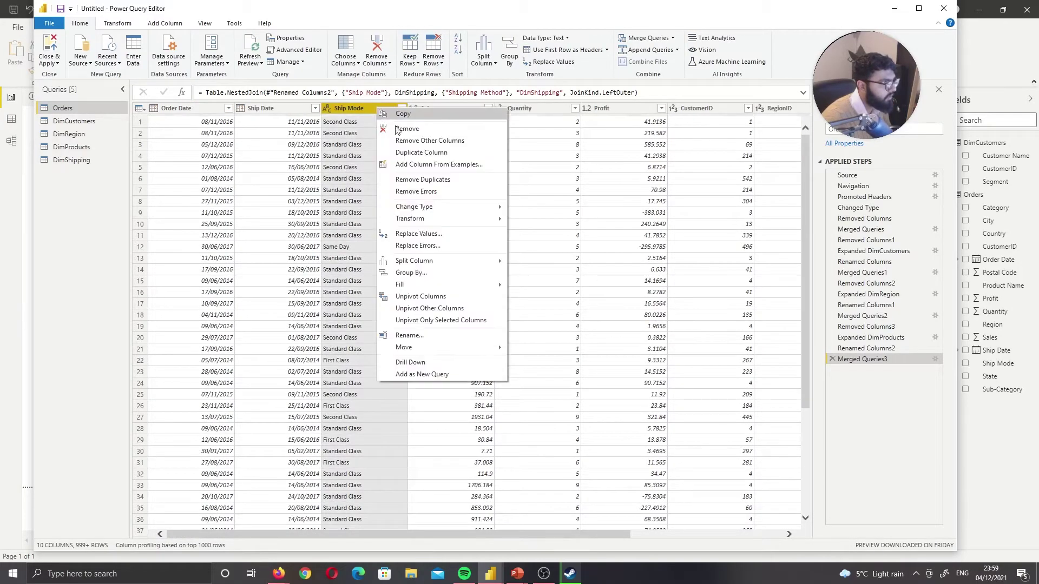
left_click(426, 133)
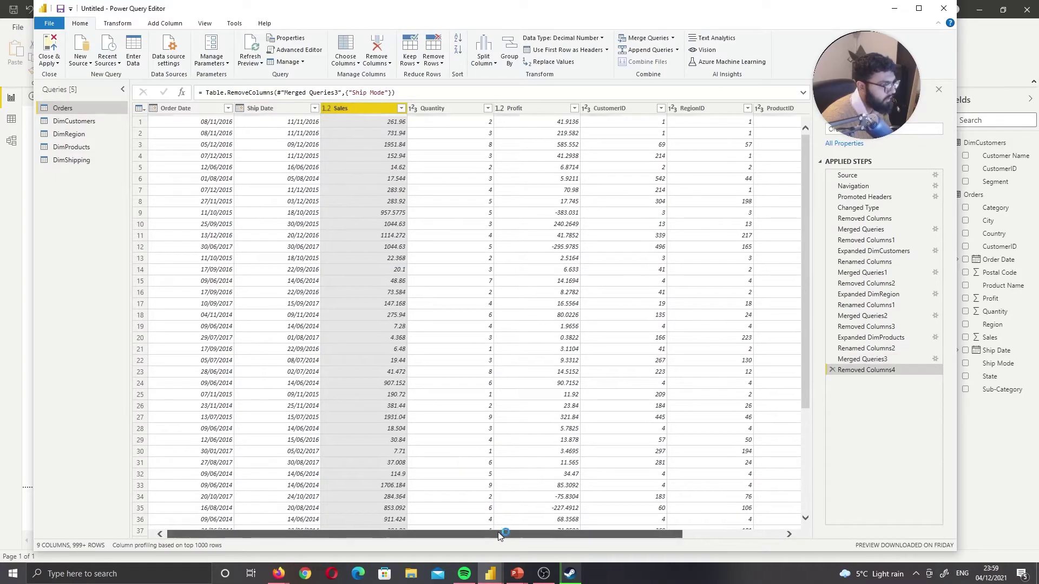
Expand the merged DimShipping column in Orders to only ShippingID and rename the resulting column ShippingID
left_click_drag(497, 532, 767, 466)
left_click(794, 108)
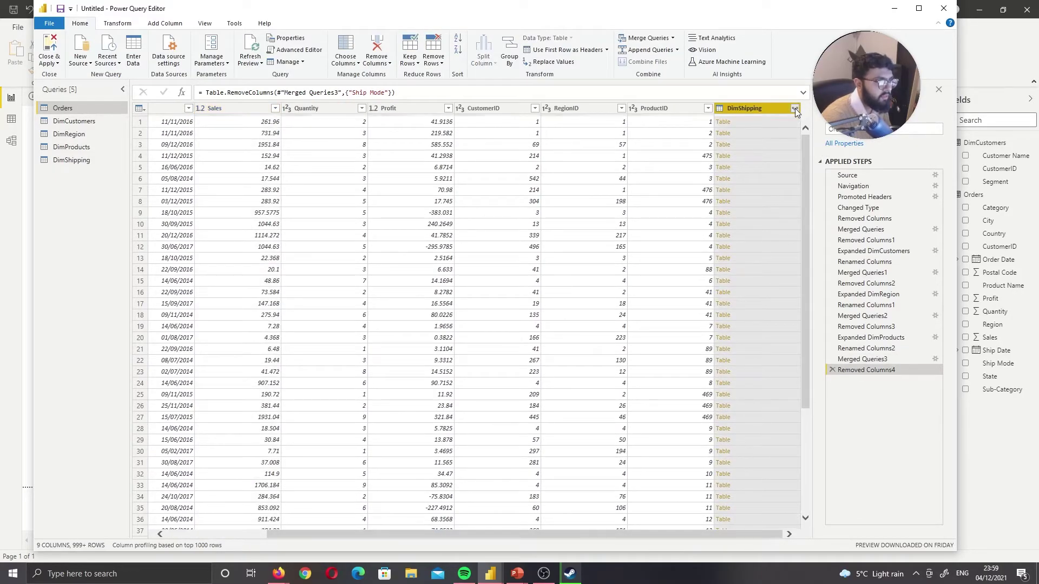
left_click(678, 163)
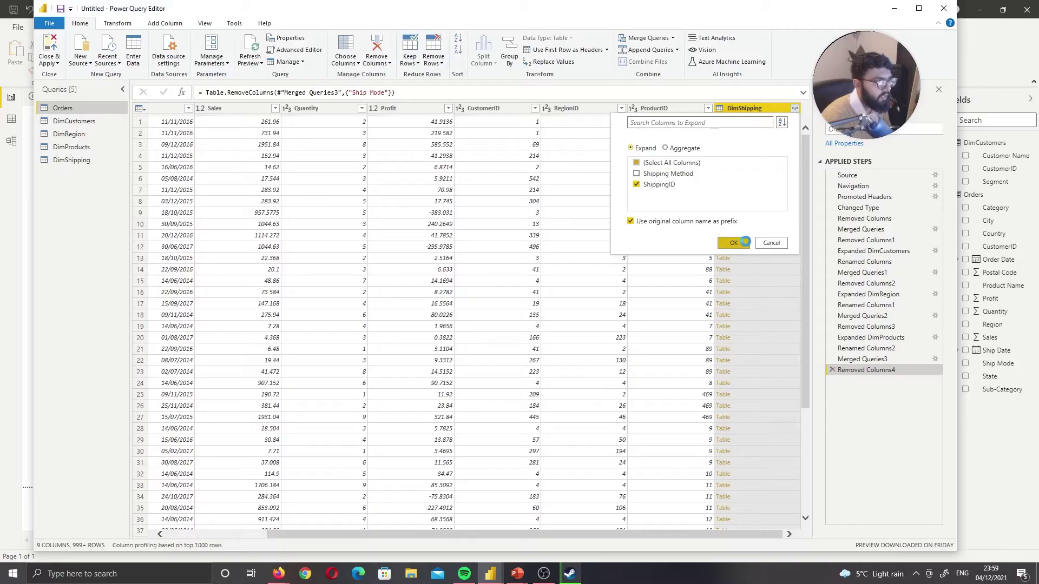
left_click(745, 243)
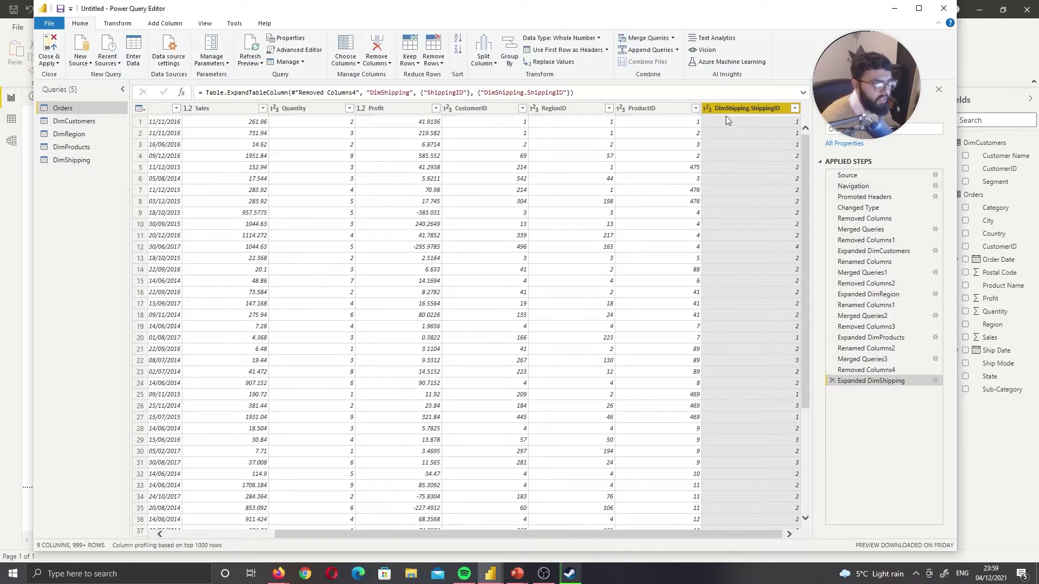
double_click(751, 108)
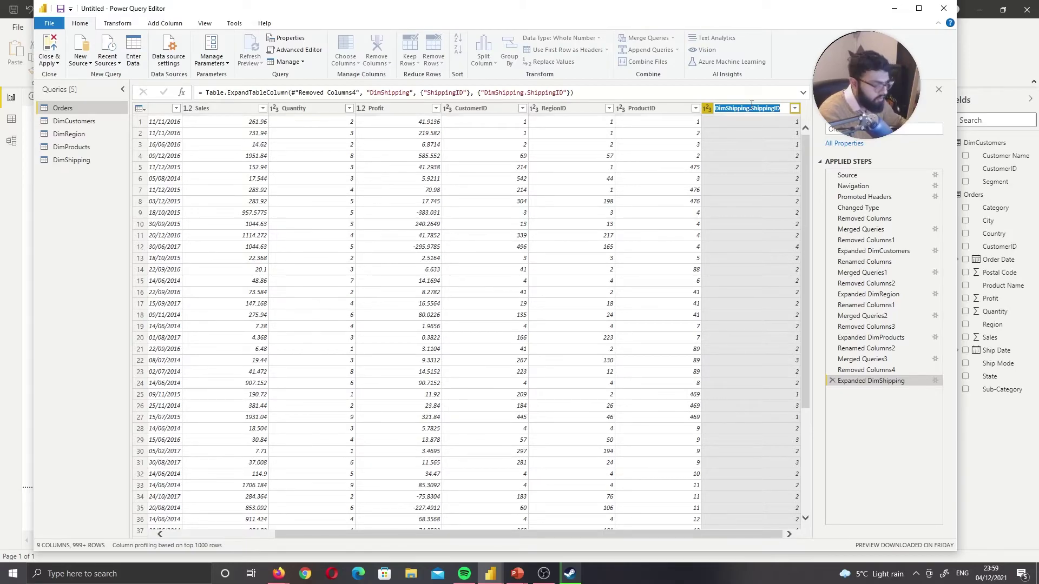
type("S")
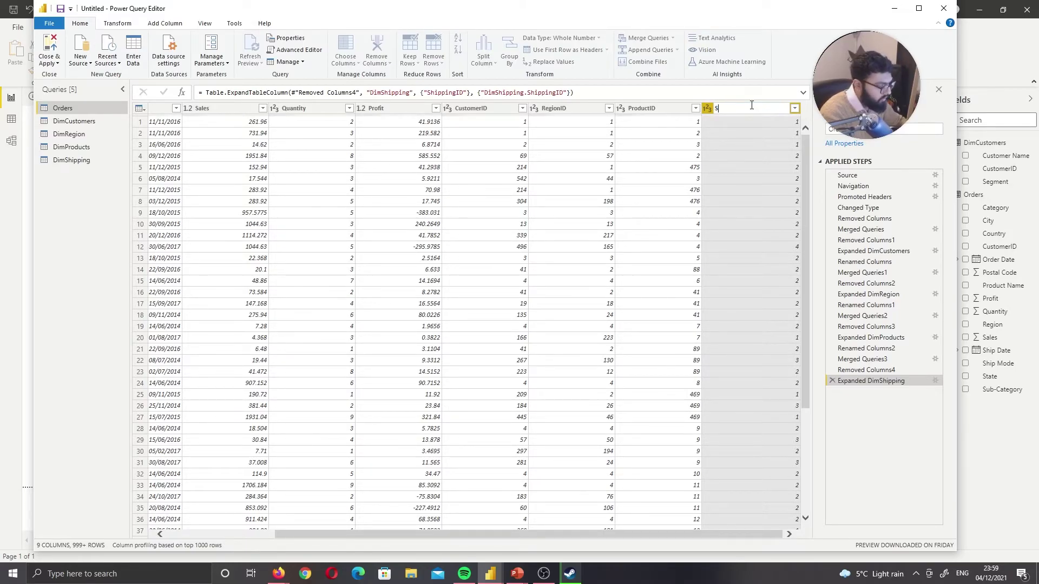
type("hipping")
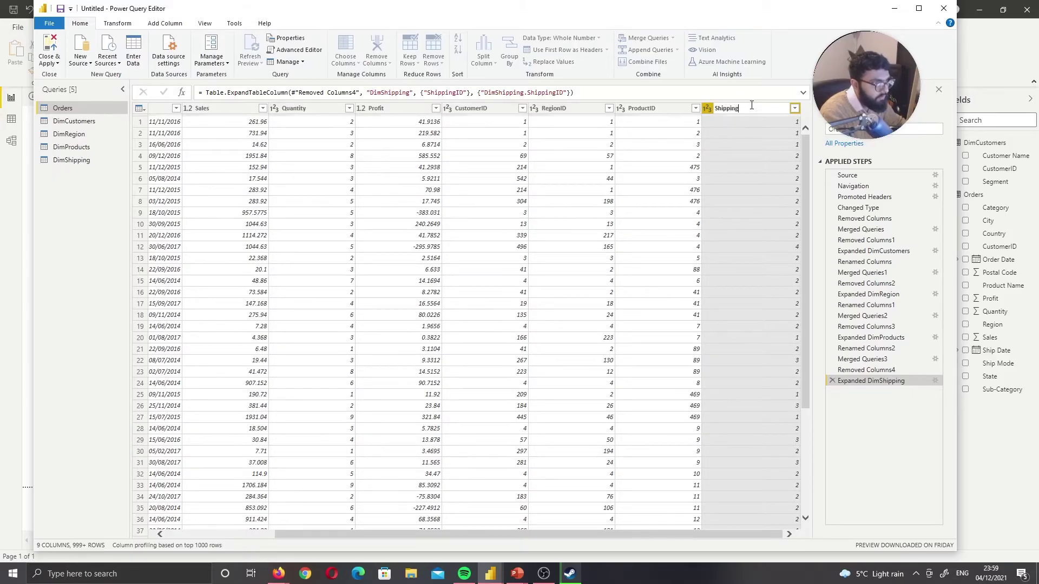
type("ID")
key("Return")
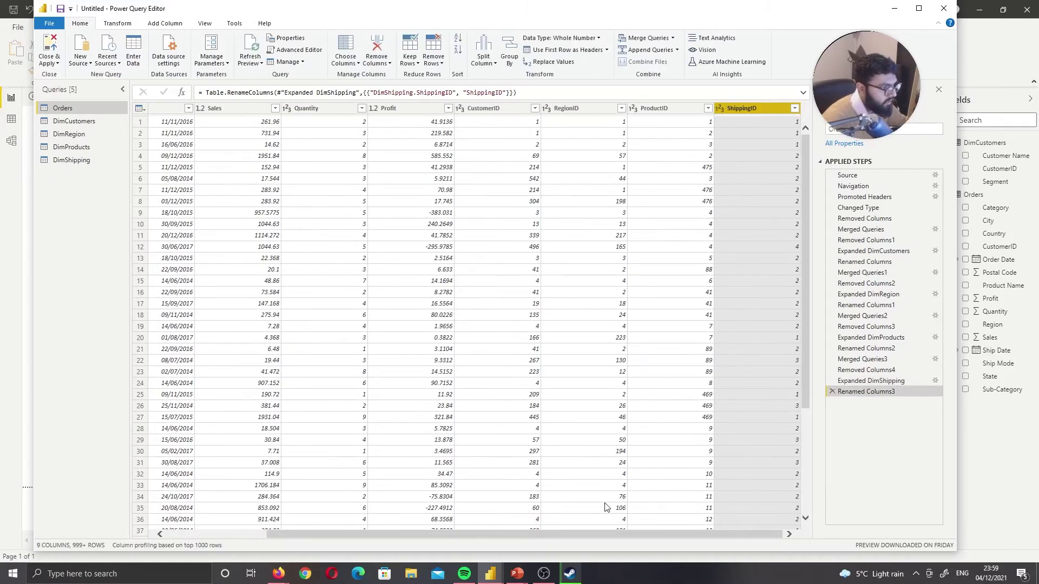
Add an index column starting from 1 to the Orders query and rename it OrdersID
left_click_drag(616, 536, 478, 537)
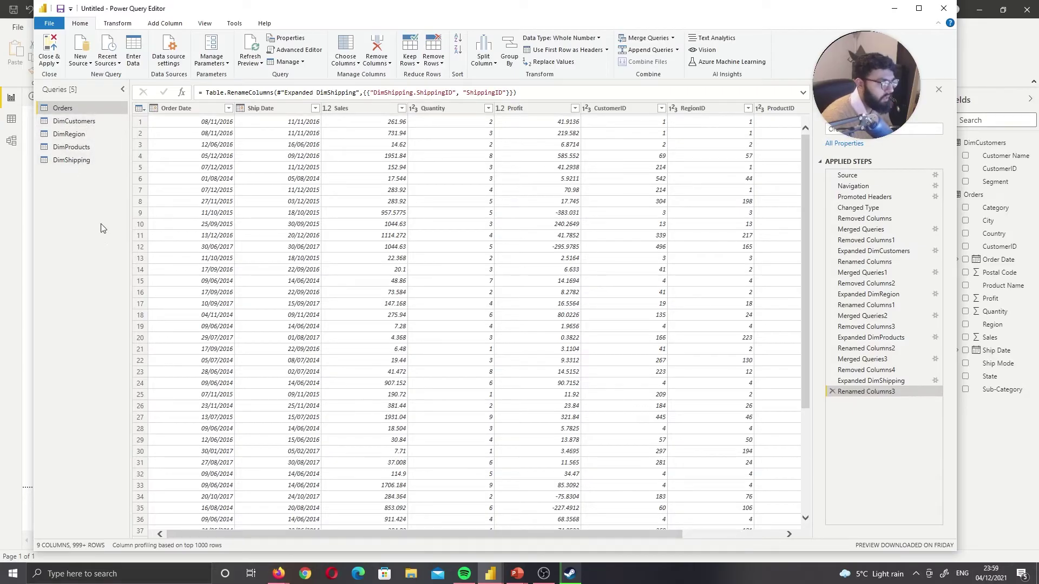
mouse_move(435, 534)
left_mouse_down()
mouse_move(453, 536)
mouse_move(438, 536)
left_mouse_up()
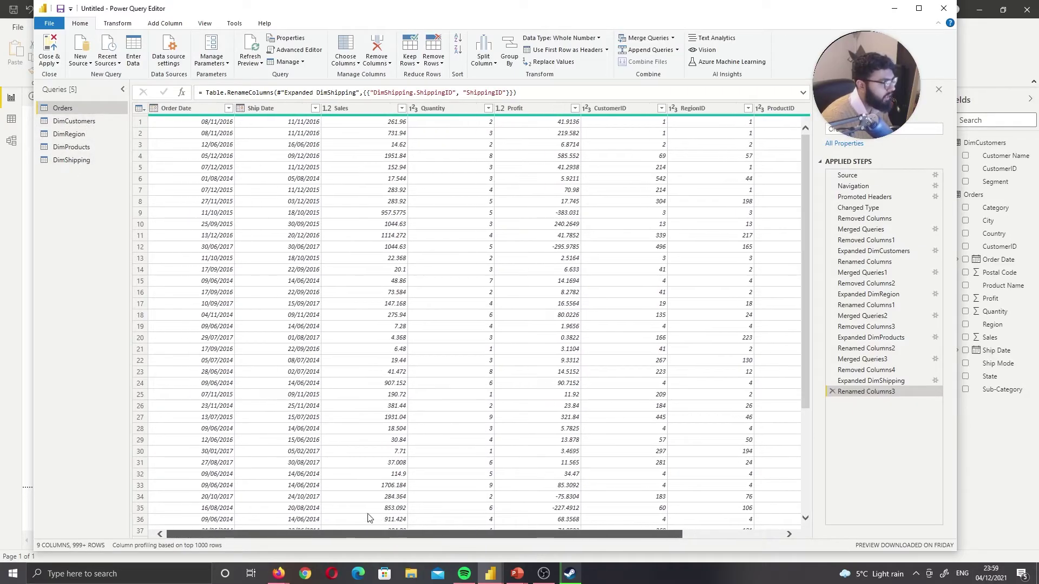
left_click(206, 109)
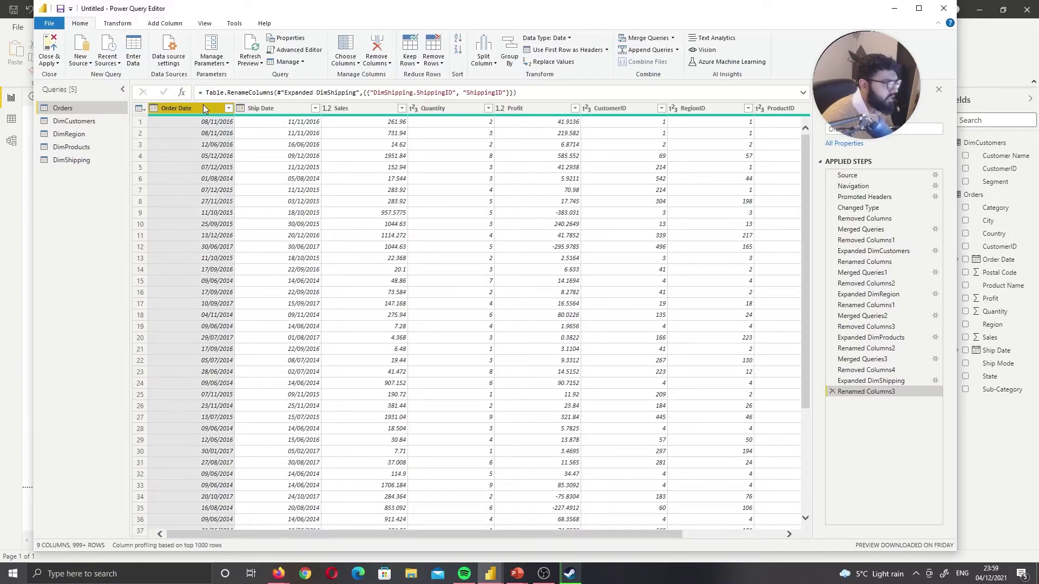
left_click(276, 111)
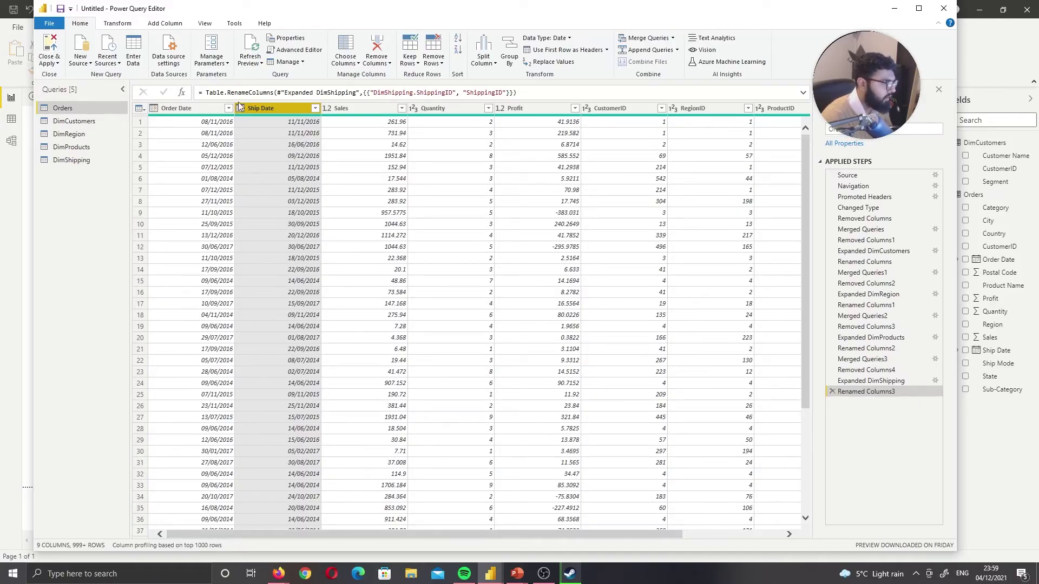
left_click(156, 24)
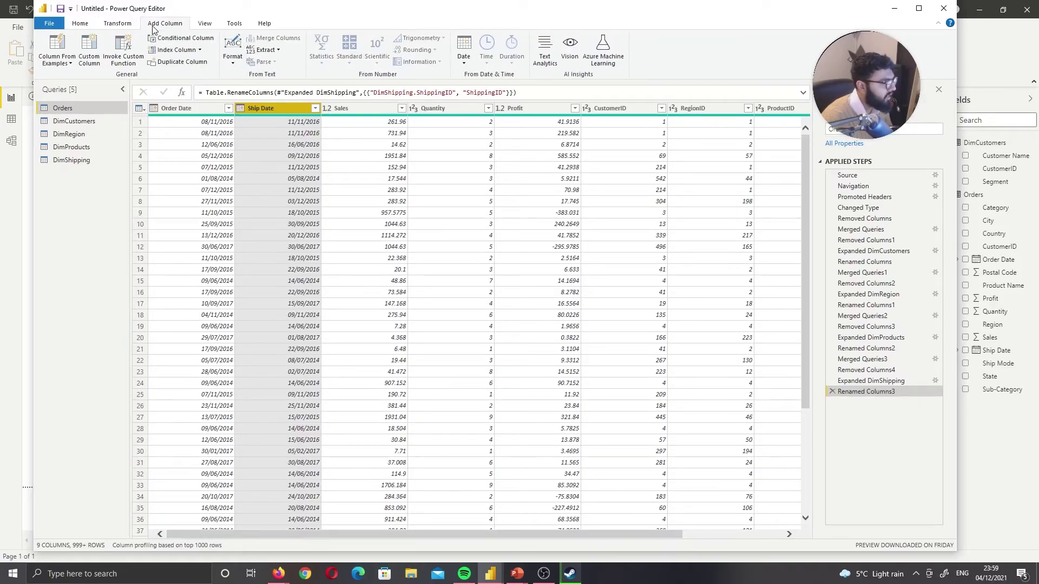
left_click(199, 50)
left_click(174, 75)
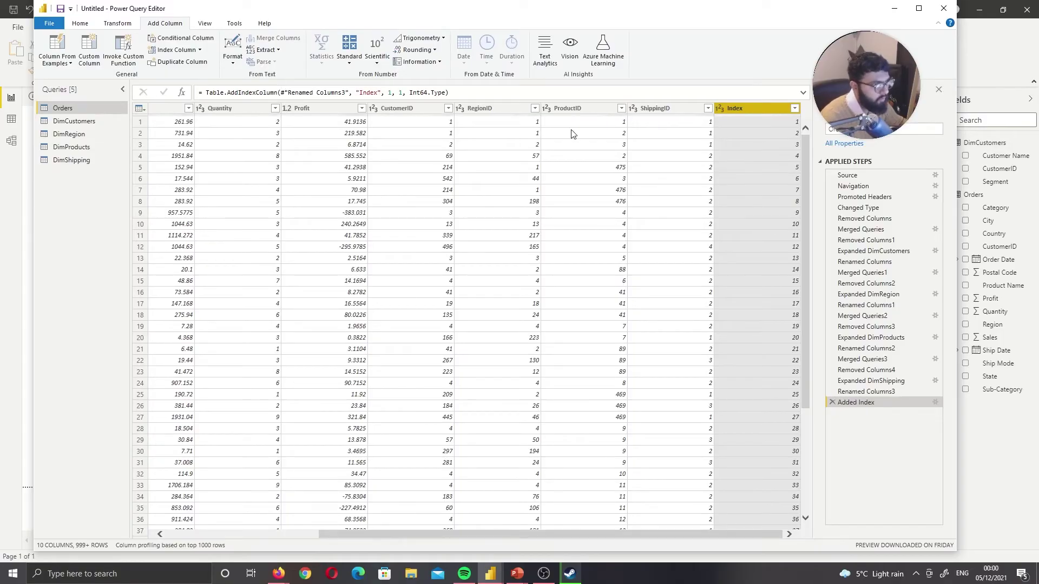
double_click(725, 107)
type("Orders")
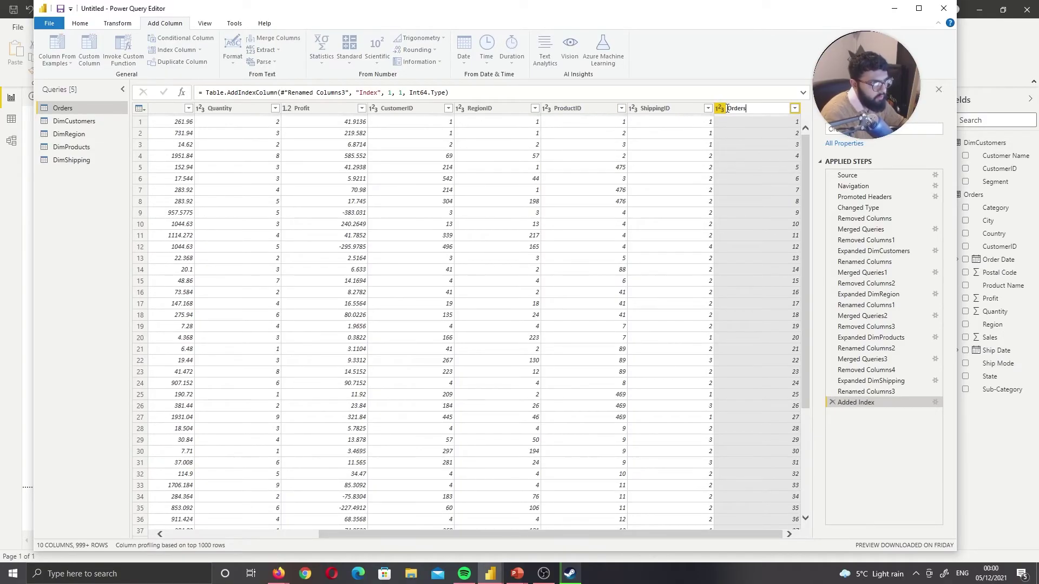
type("ID")
key("Return")
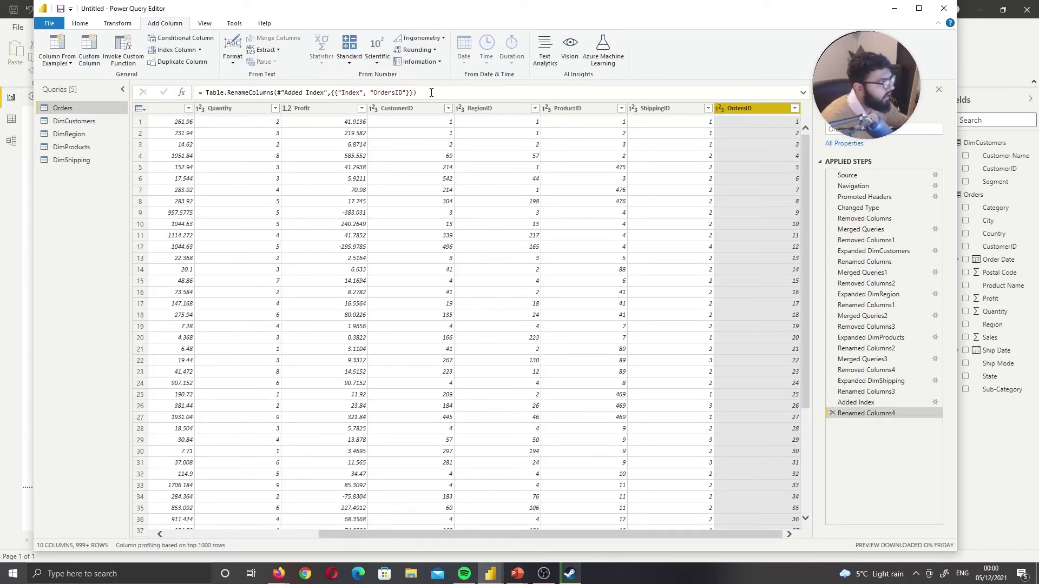
Apply all query changes to the data model and close the Power Query Editor
left_click(80, 23)
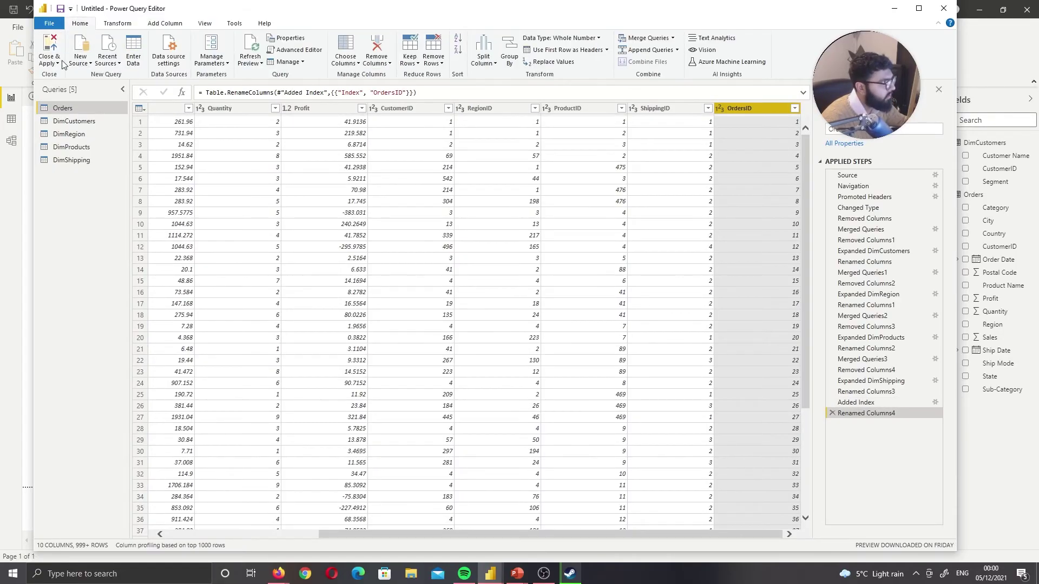
left_click(53, 60)
left_click(63, 75)
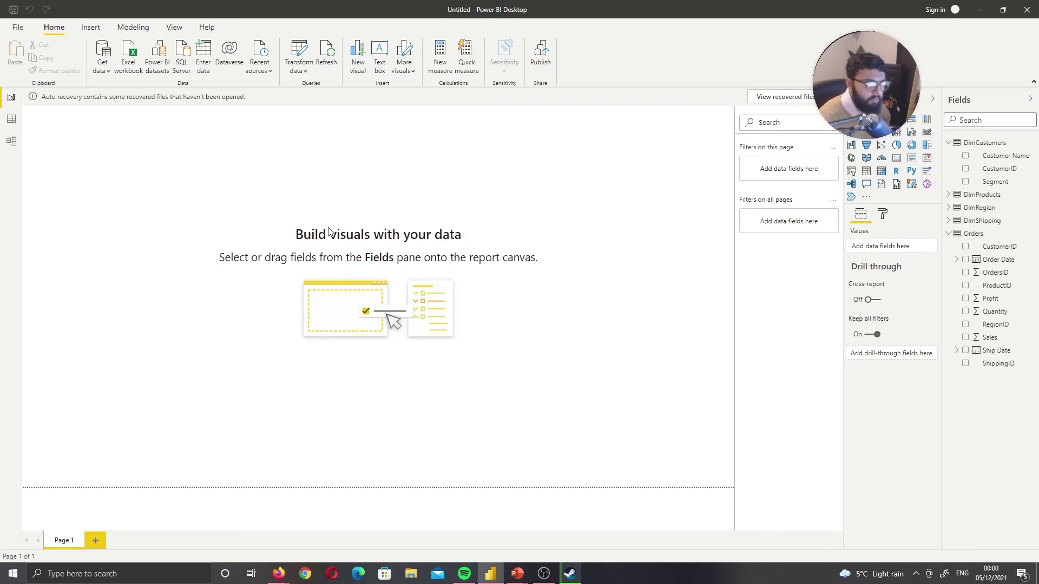
In the model diagram, move the DimRegion table below Orders and the DimShipping table beside Orders, under DimCustomers
left_click(16, 143)
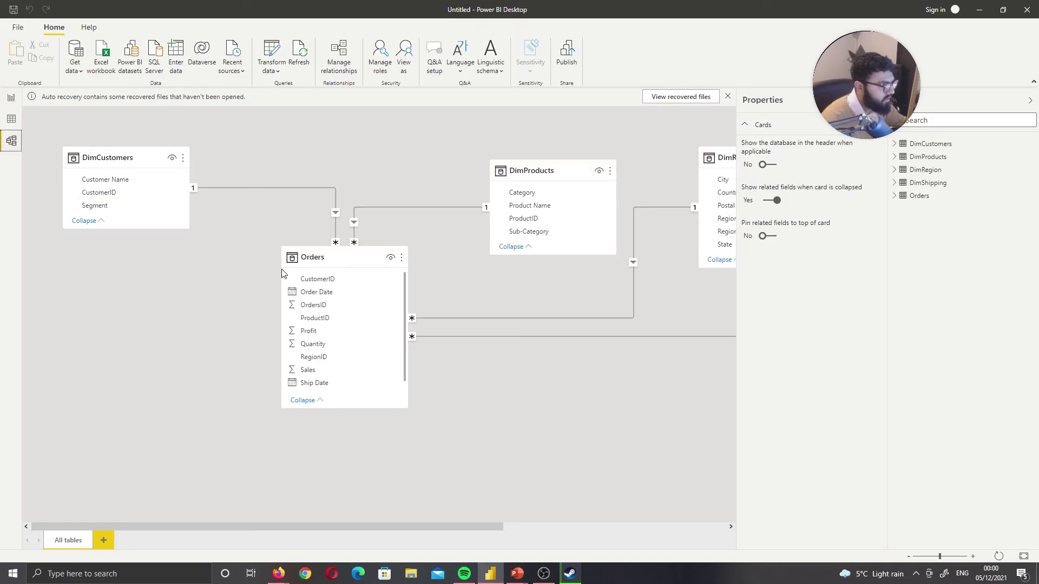
left_click_drag(940, 556, 930, 557)
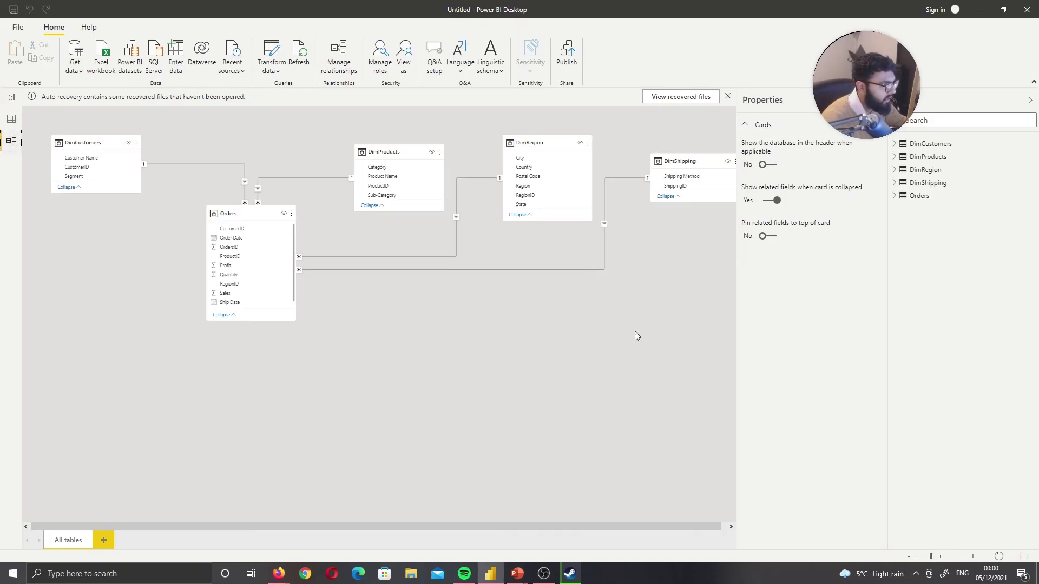
left_click_drag(531, 142, 149, 465)
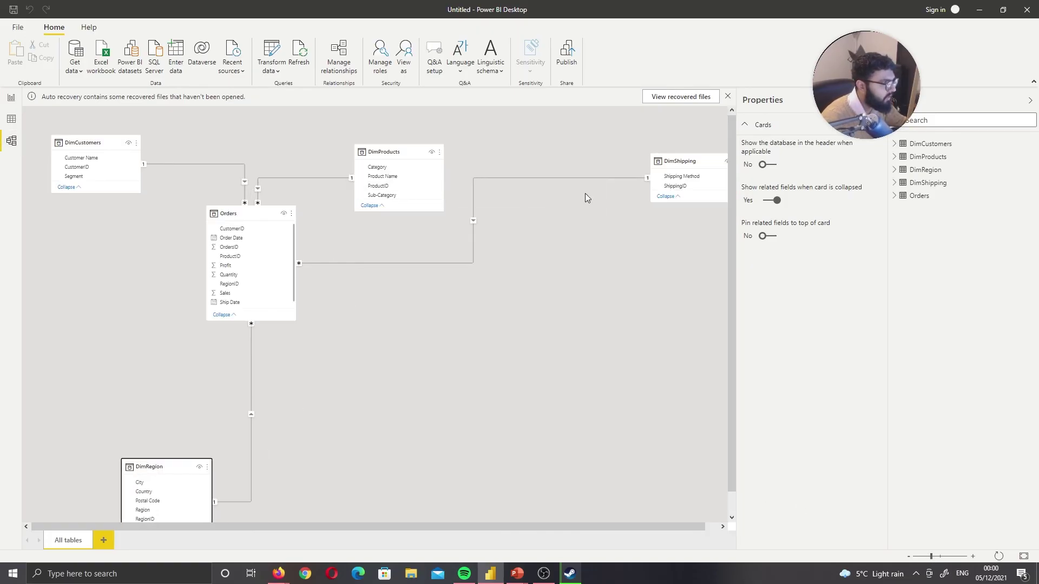
left_click_drag(677, 161, 16, 274)
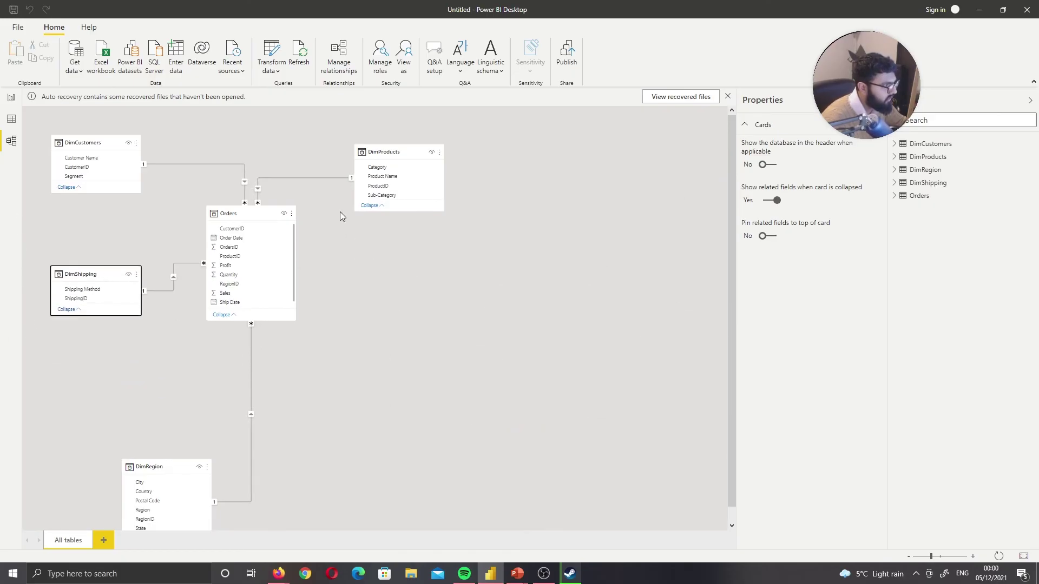
left_click_drag(931, 556, 925, 556)
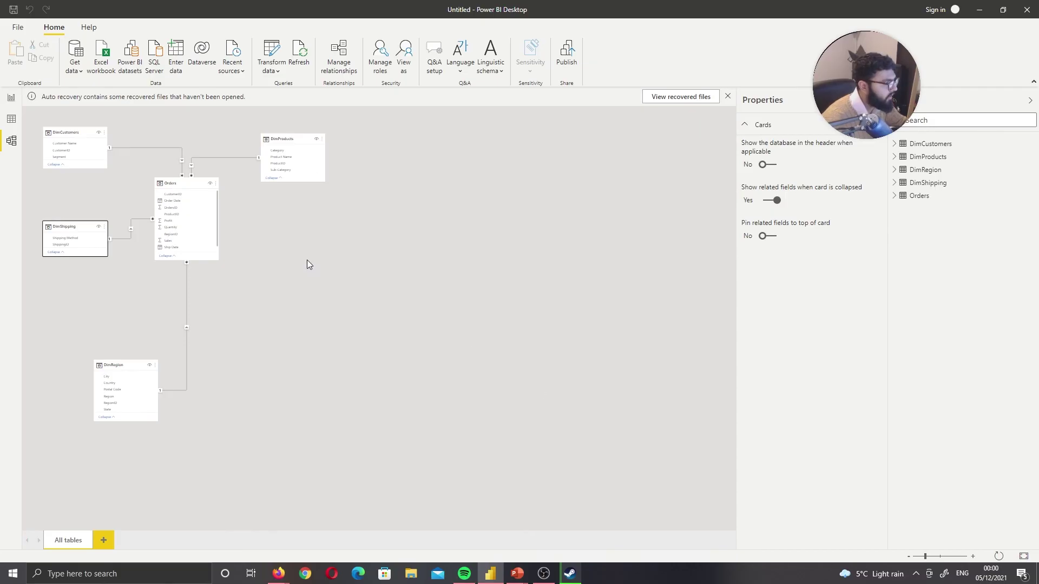